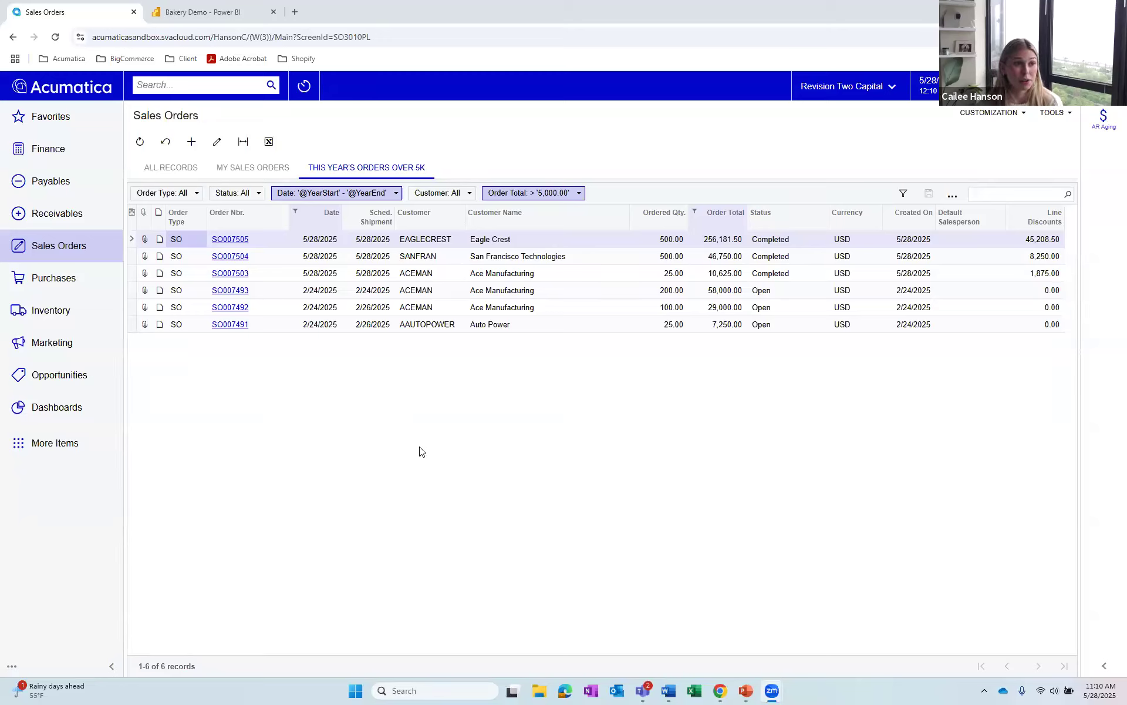
# Open the column configuration of the Sales Orders list and add Branch to the selected columns.
pyautogui.click(132, 212)
pyautogui.click(503, 338)
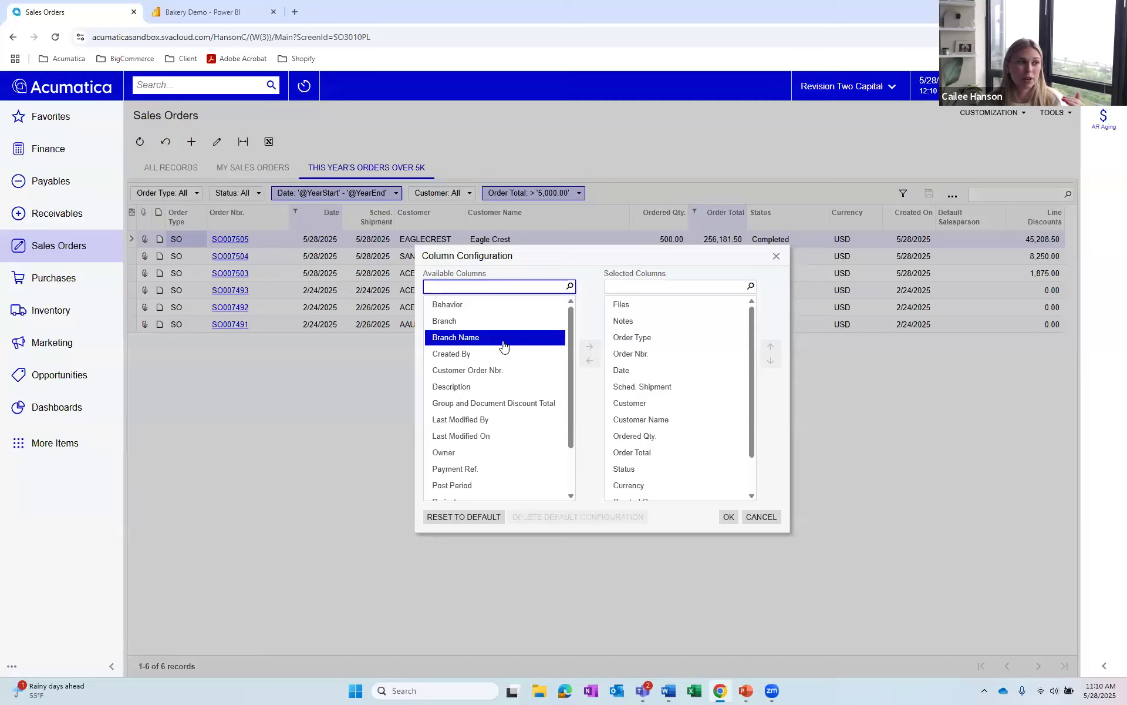
pyautogui.click(512, 353)
pyautogui.scroll(-2, 521, 374)
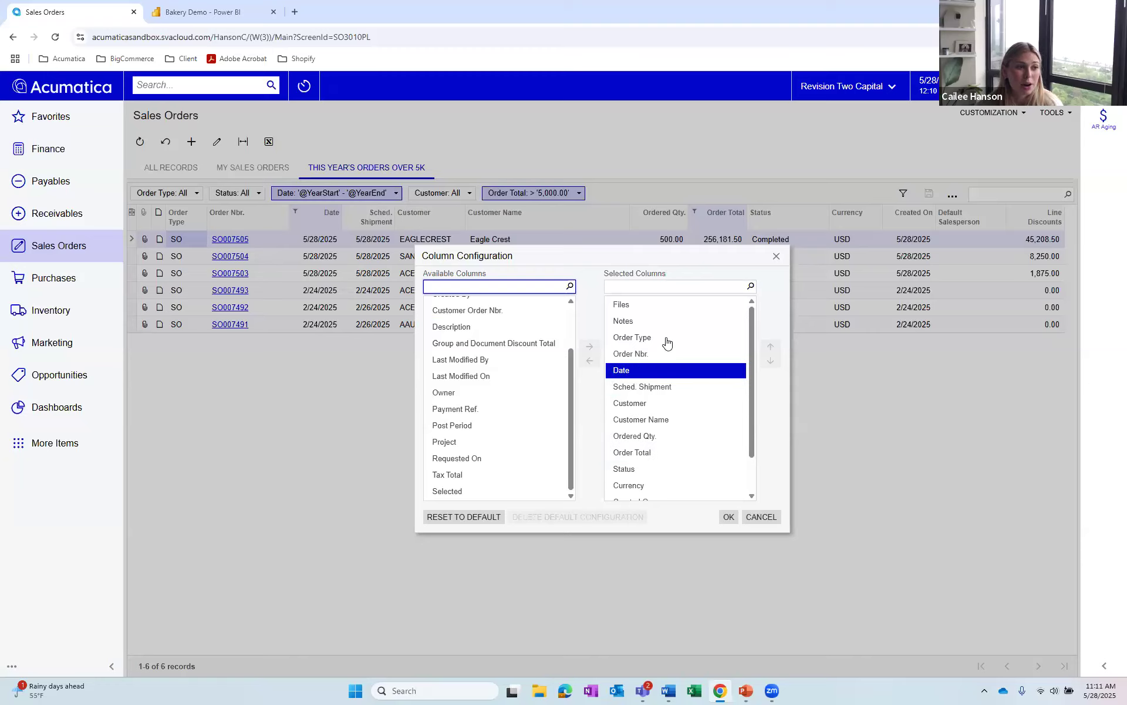
pyautogui.scroll(-1, 667, 370)
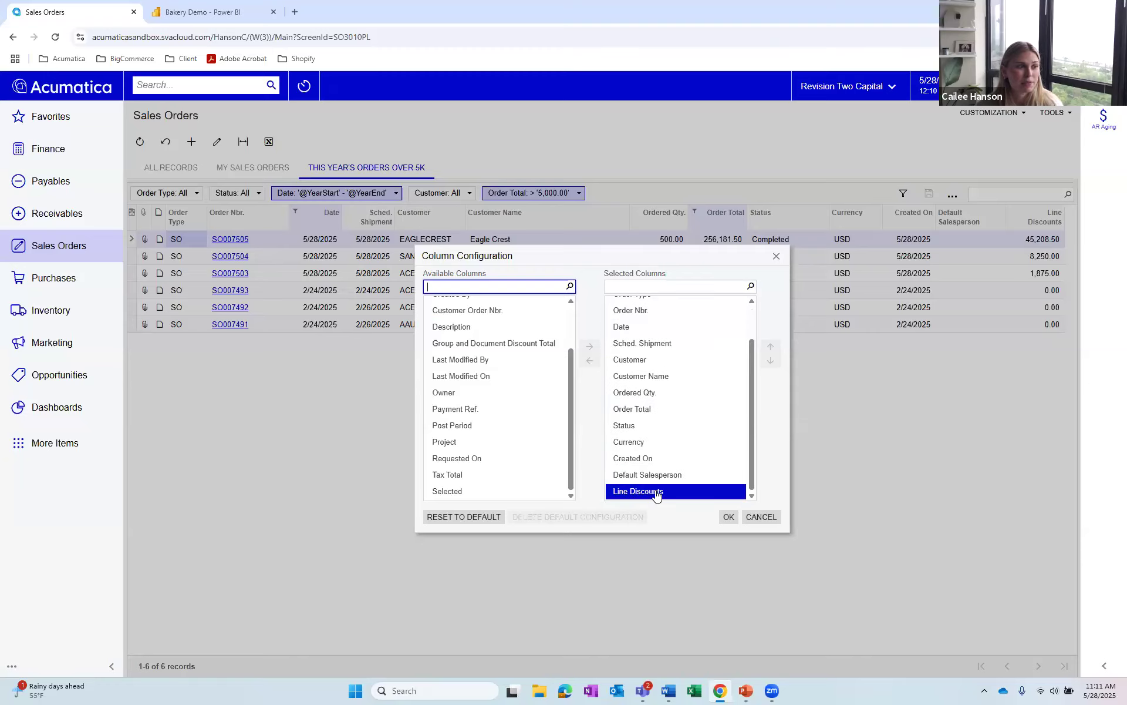
pyautogui.scroll(1, 542, 464)
pyautogui.scroll(1, 542, 464)
pyautogui.click(493, 321)
pyautogui.click(590, 346)
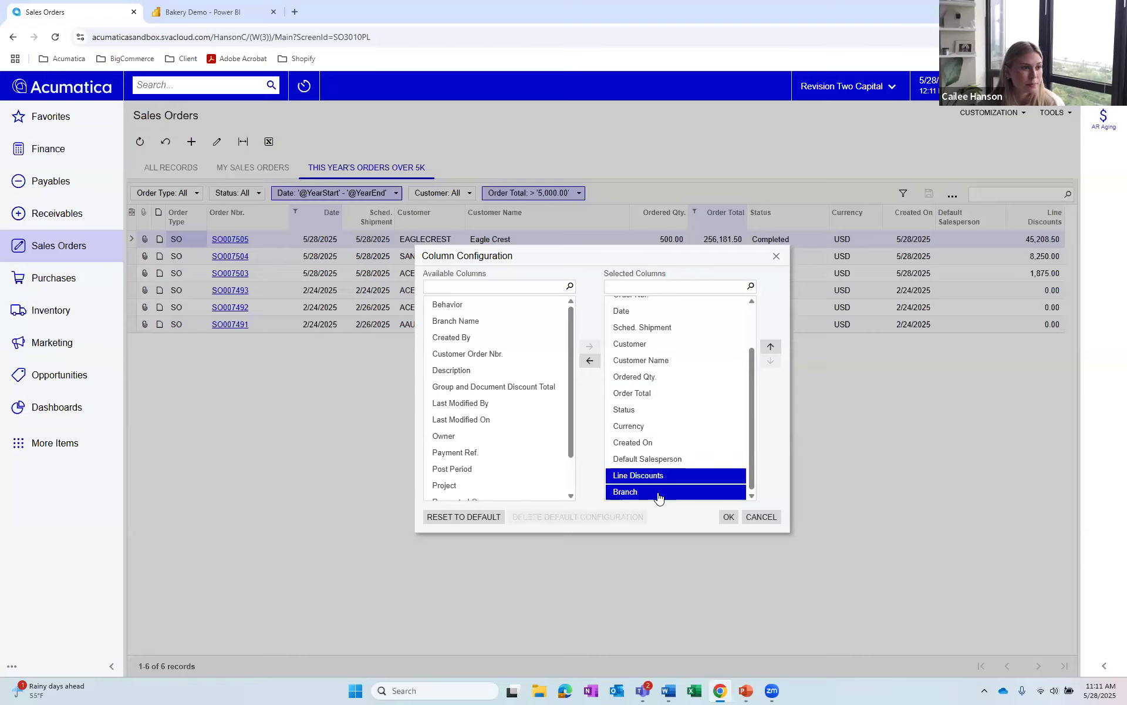
# Move the Branch column up so it sits between Sched. Shipment and Customer.
pyautogui.click(771, 346)
pyautogui.click(770, 346)
pyautogui.click(770, 347)
pyautogui.click(770, 346)
pyautogui.click(771, 346)
pyautogui.click(770, 346)
pyautogui.click(770, 346)
pyautogui.click(770, 346)
pyautogui.click(771, 347)
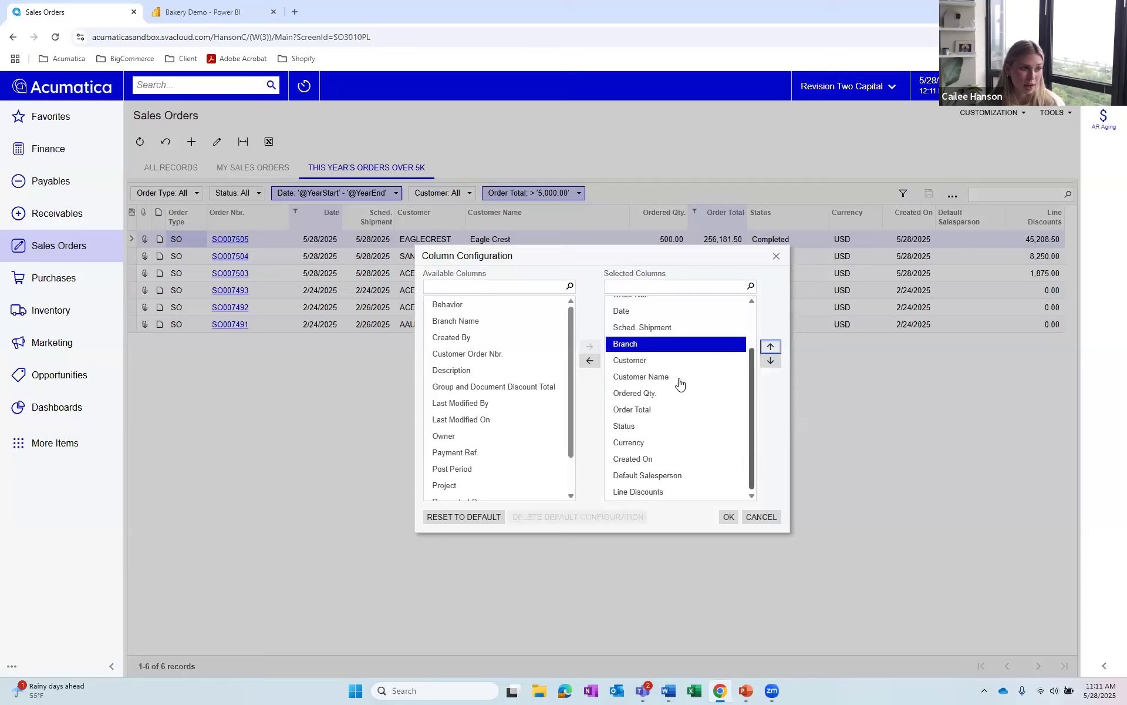
# Add Description to the selected columns of the Sales Orders list.
pyautogui.click(483, 372)
pyautogui.scroll(-1, 484, 377)
pyautogui.click(485, 376)
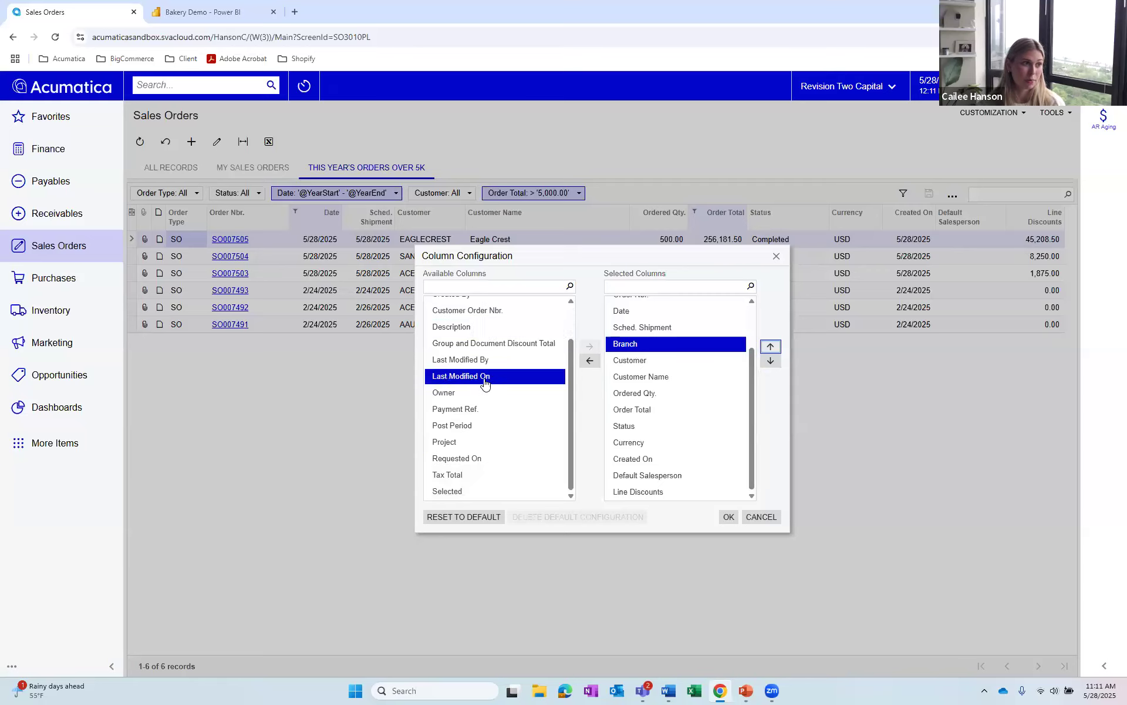
pyautogui.scroll(1, 481, 376)
pyautogui.click(474, 373)
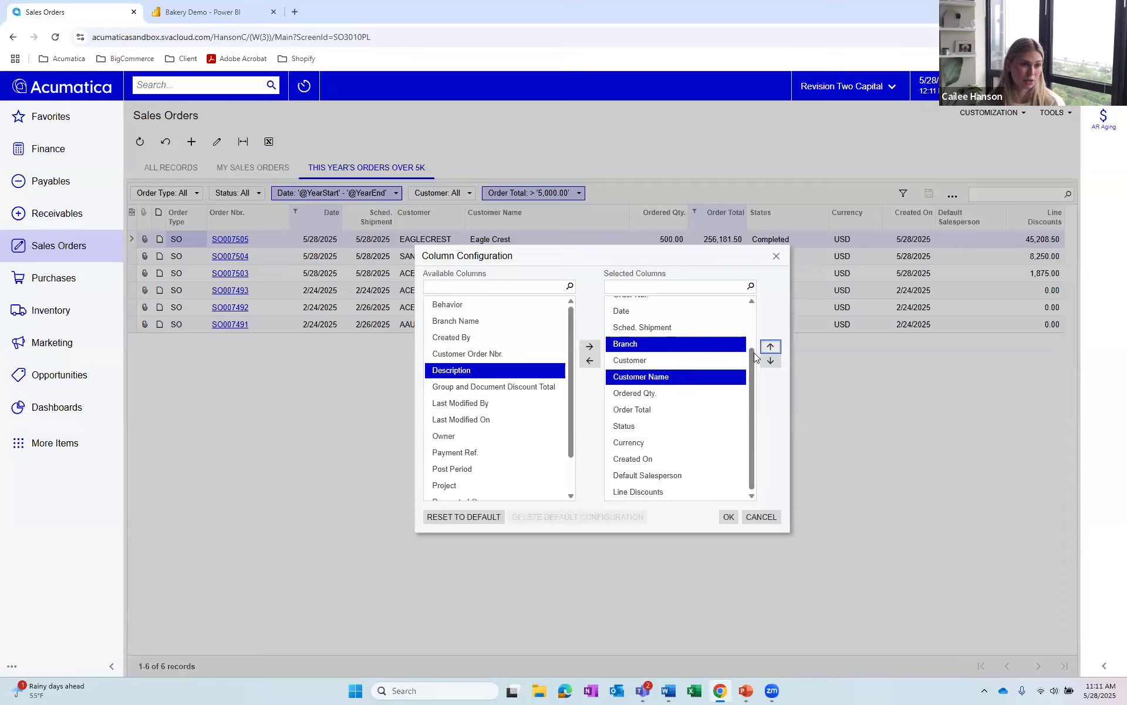
pyautogui.click(589, 346)
# Move the Description column up so it directly follows Customer Name.
pyautogui.click(771, 346)
pyautogui.click(771, 346)
pyautogui.click(771, 346)
pyautogui.click(771, 346)
pyautogui.click(771, 347)
pyautogui.click(770, 347)
pyautogui.click(771, 346)
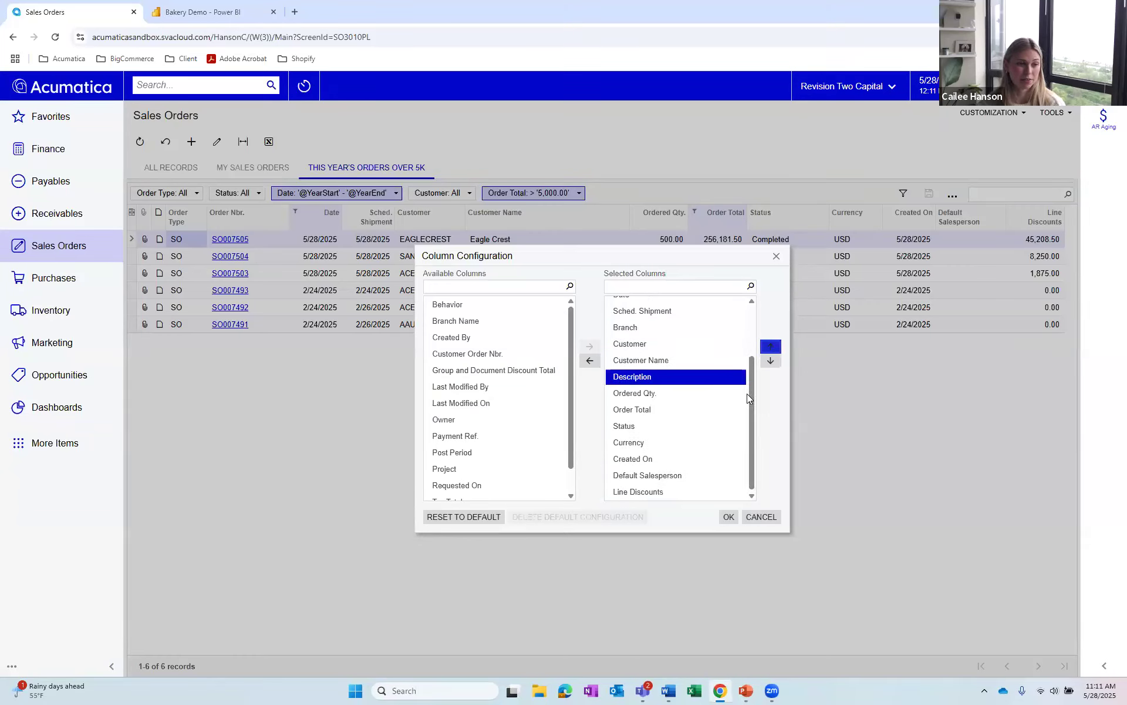
# Remove Default Salesperson and Line Discounts from the selected columns and apply the column configuration.
pyautogui.click(688, 477)
pyautogui.click(589, 360)
pyautogui.click(636, 492)
pyautogui.click(590, 360)
pyautogui.click(631, 376)
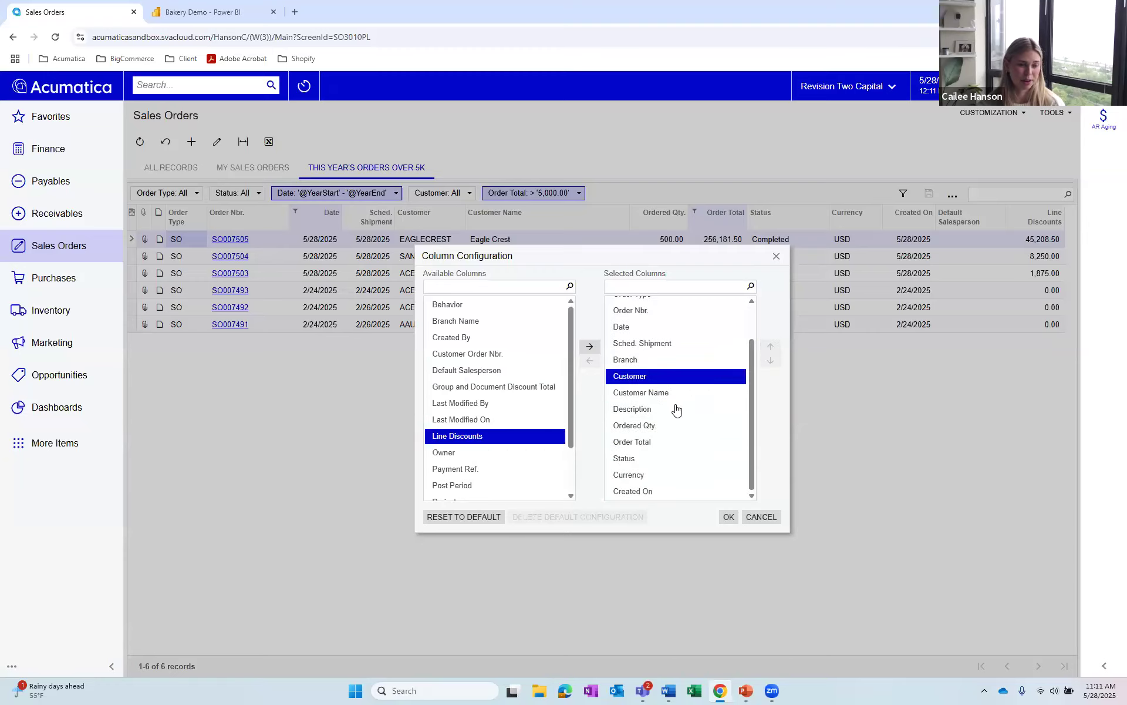
pyautogui.click(728, 517)
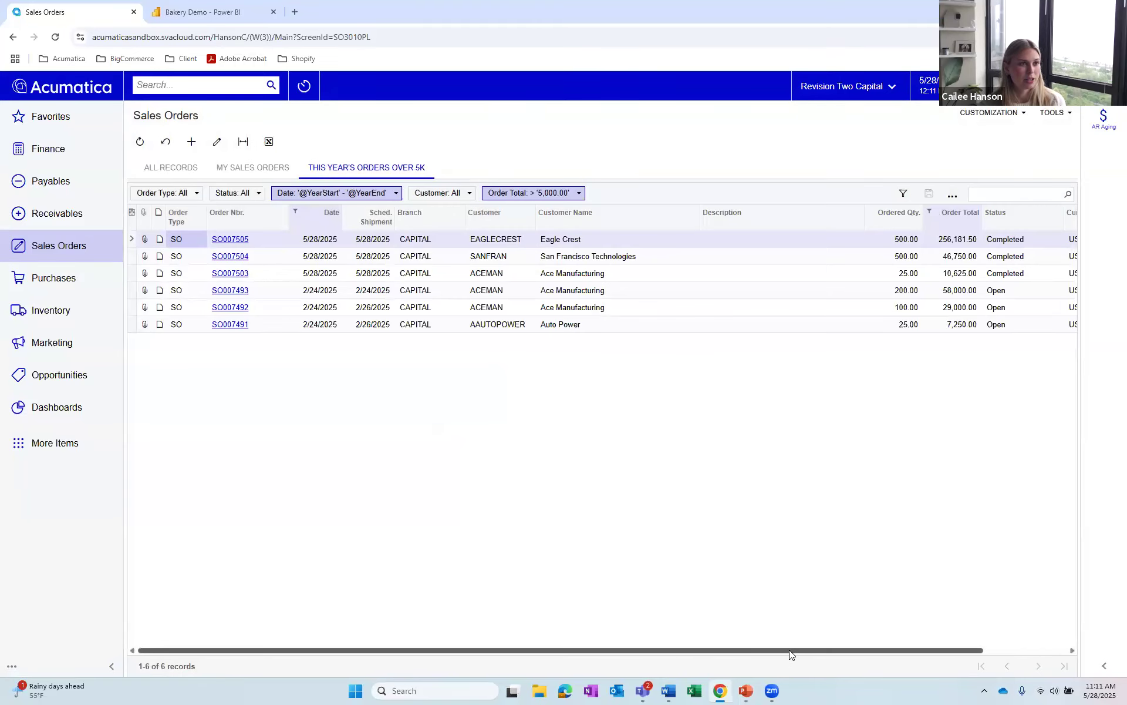
# Remove the Description column from the Sales Orders list and apply the column configuration.
pyautogui.moveTo(789, 651); pyautogui.dragTo(903, 636)
pyautogui.moveTo(646, 650); pyautogui.dragTo(562, 650)
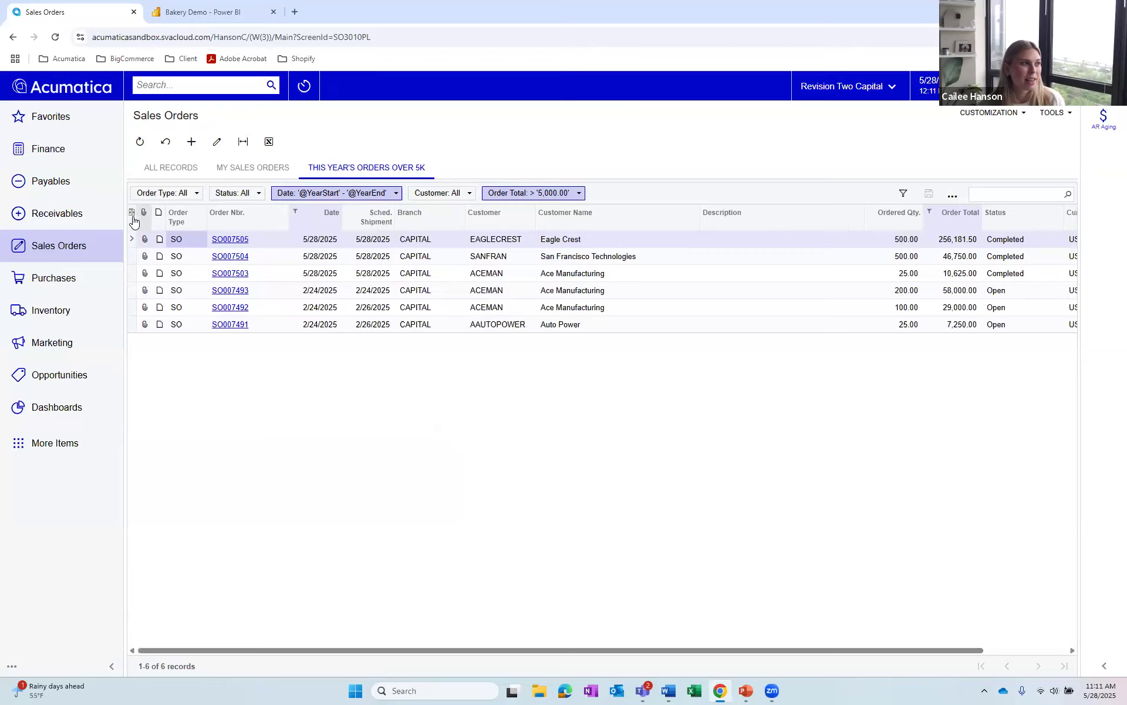
pyautogui.click(132, 212)
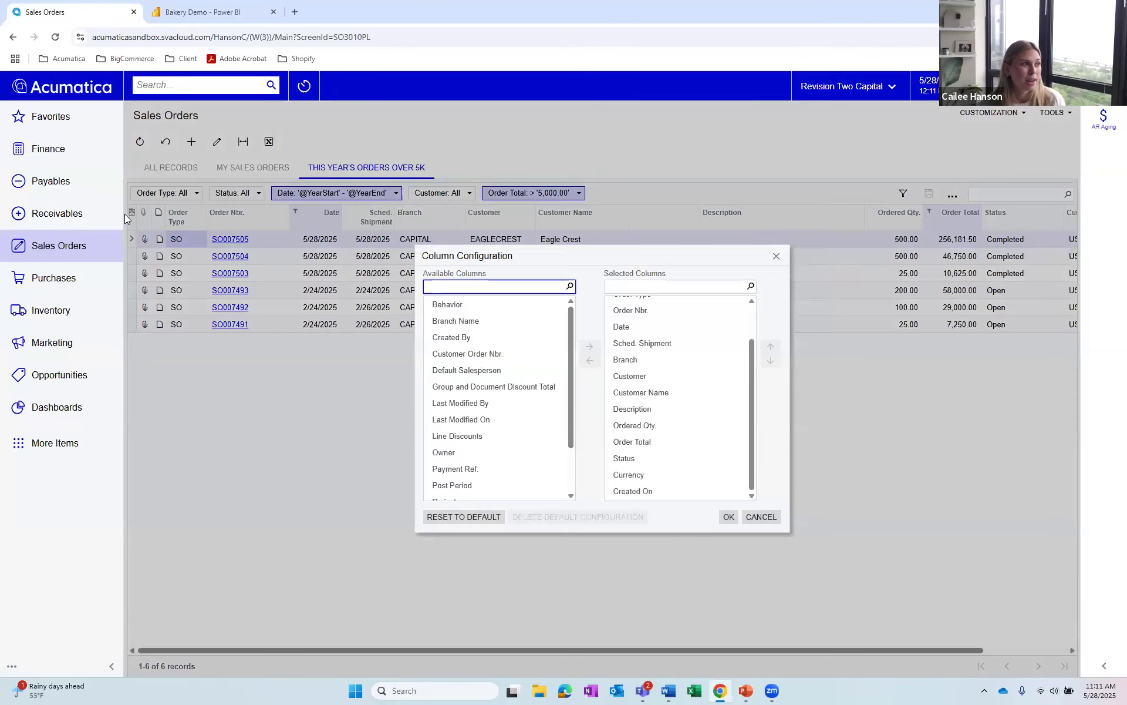
pyautogui.click(627, 363)
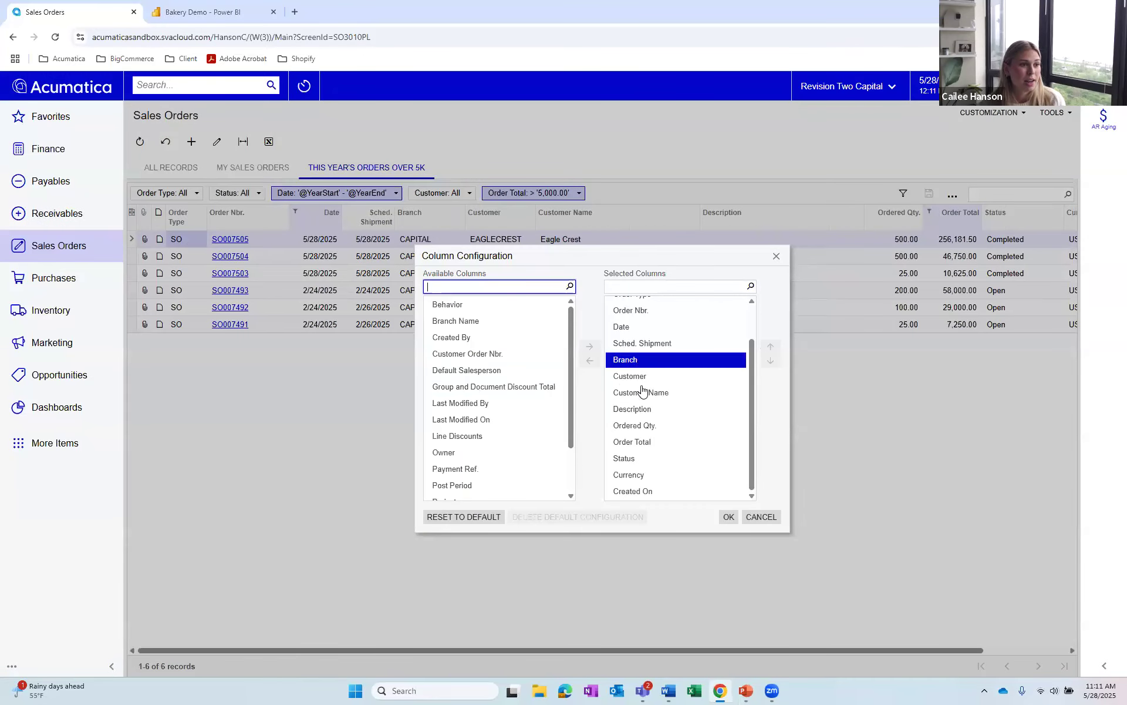
pyautogui.click(641, 392)
pyautogui.click(632, 408)
pyautogui.click(590, 360)
pyautogui.click(728, 517)
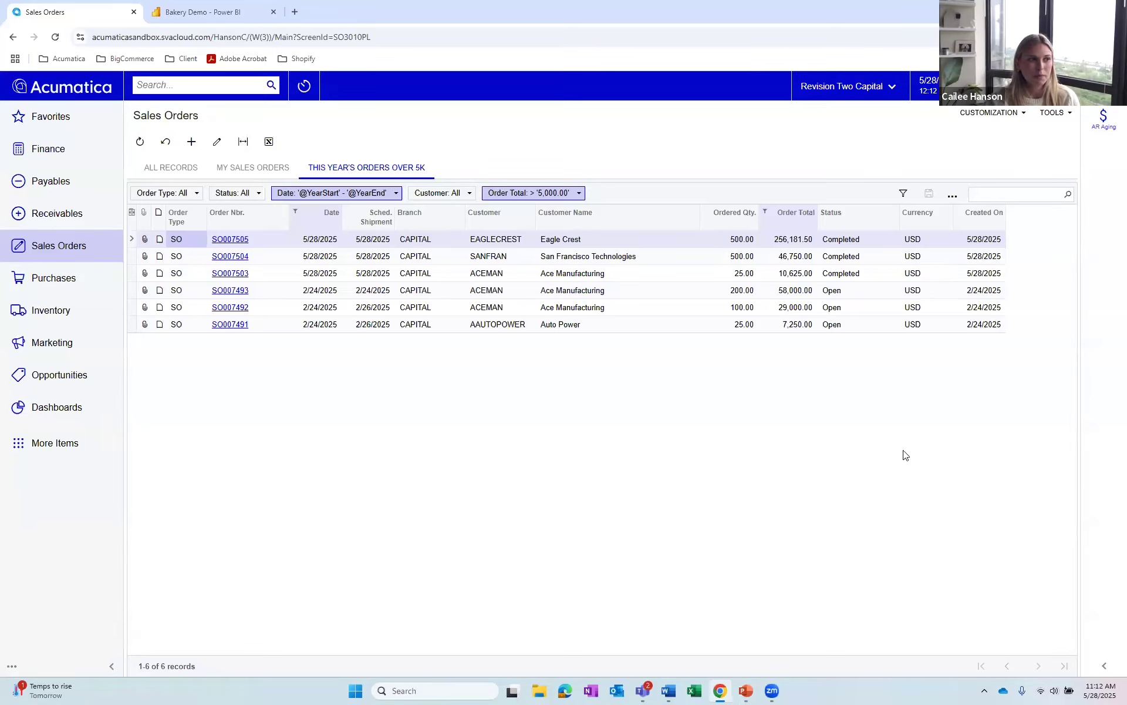
# Open the Customer View dashboard and look over its widgets and the list of available dashboards.
pyautogui.click(57, 407)
pyautogui.click(512, 420)
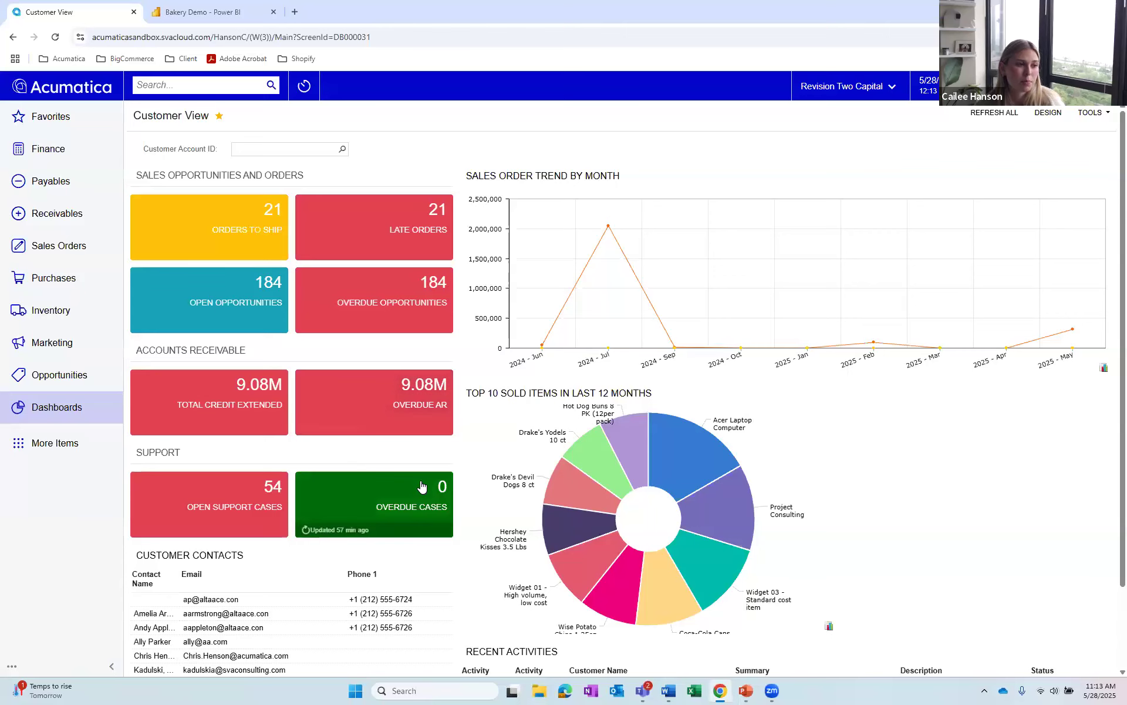
pyautogui.scroll(-2, 499, 472)
pyautogui.scroll(2, 493, 446)
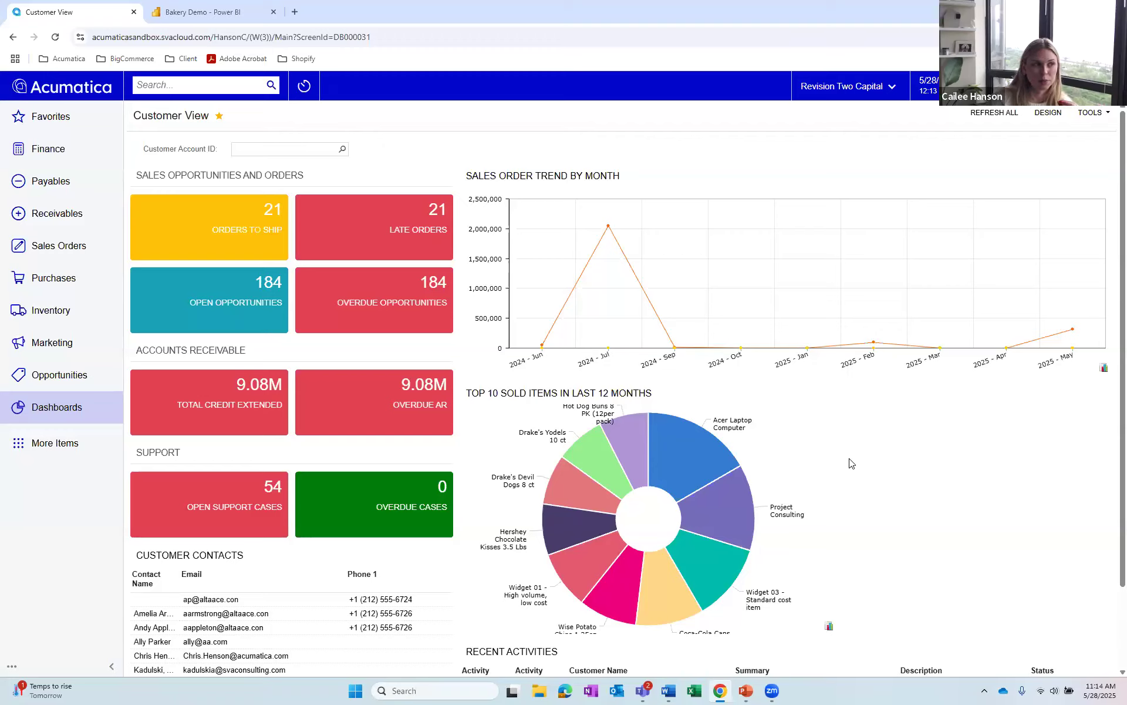
pyautogui.click(57, 407)
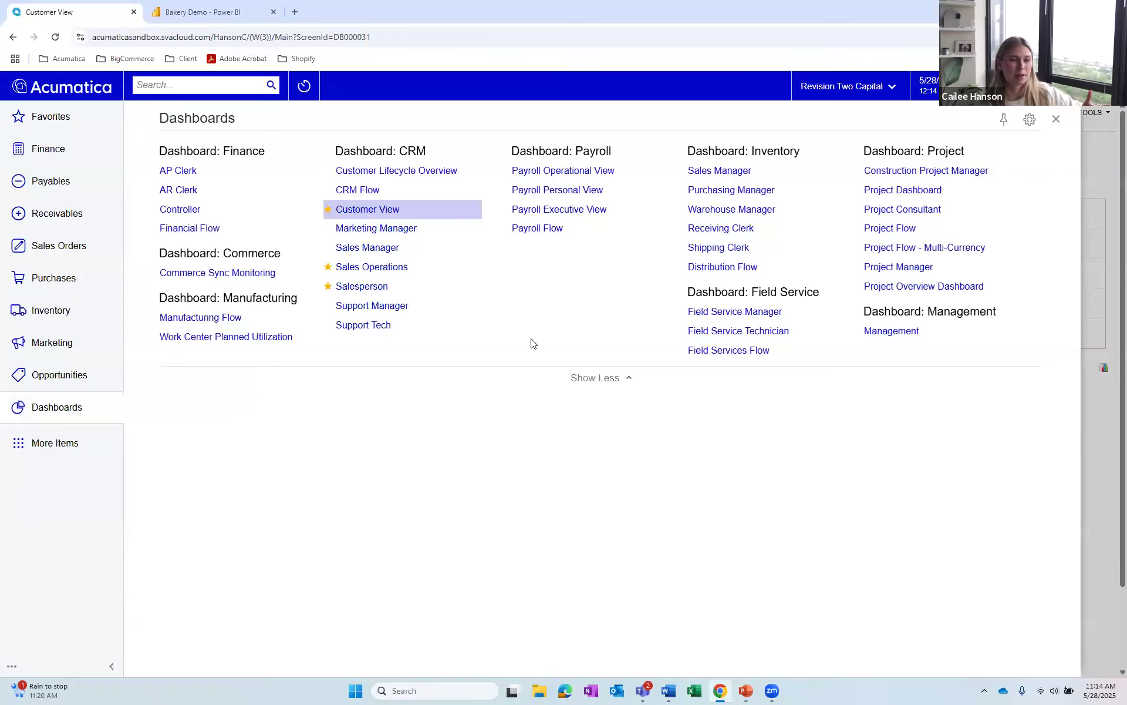
pyautogui.press('Escape')
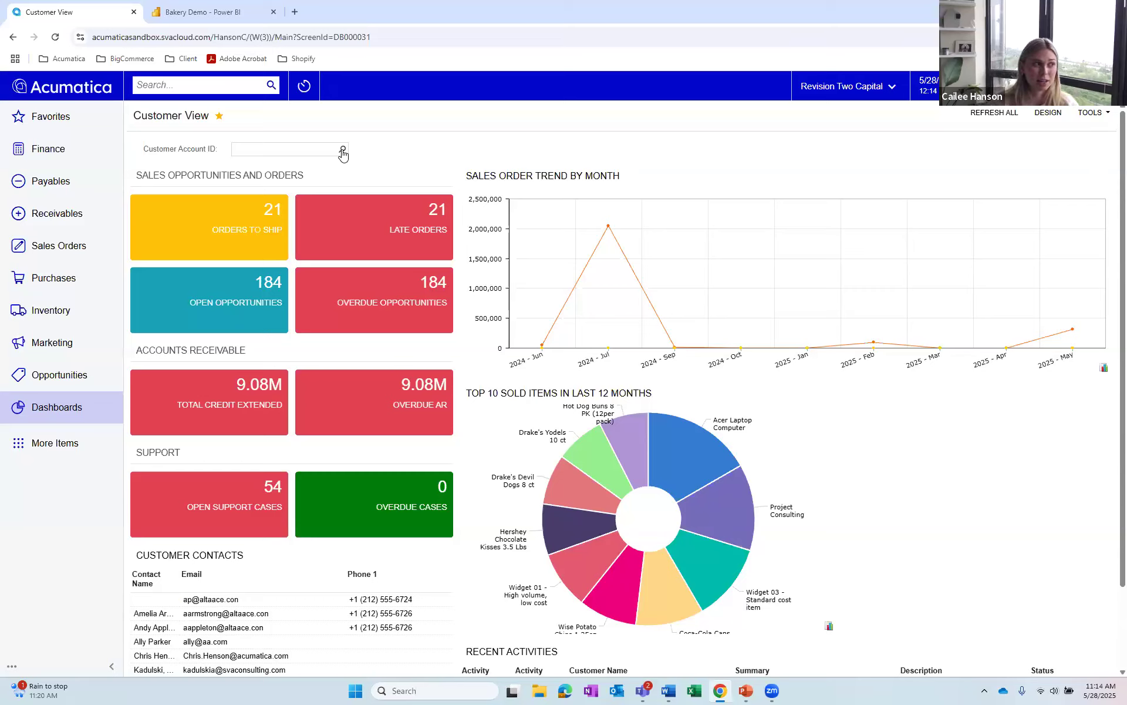
# Filter the Customer View dashboard by a single customer account ID, and clear the filter again.
pyautogui.click(325, 149)
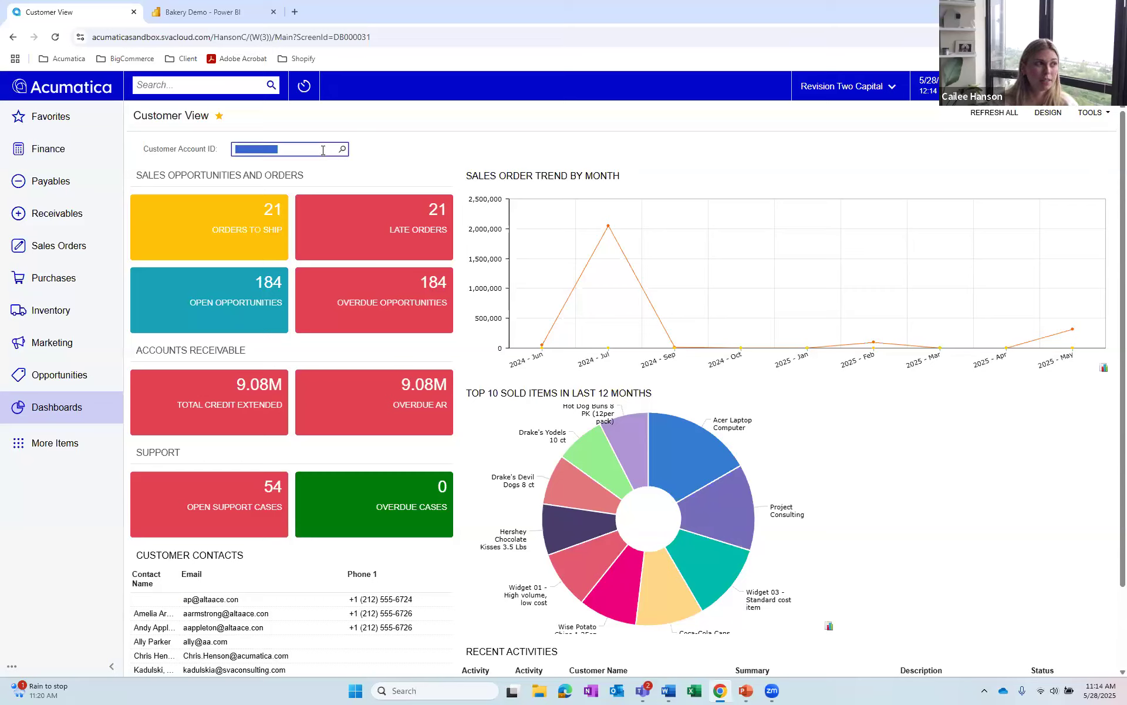
pyautogui.write('AACUSTOMER')
pyautogui.press('Return')
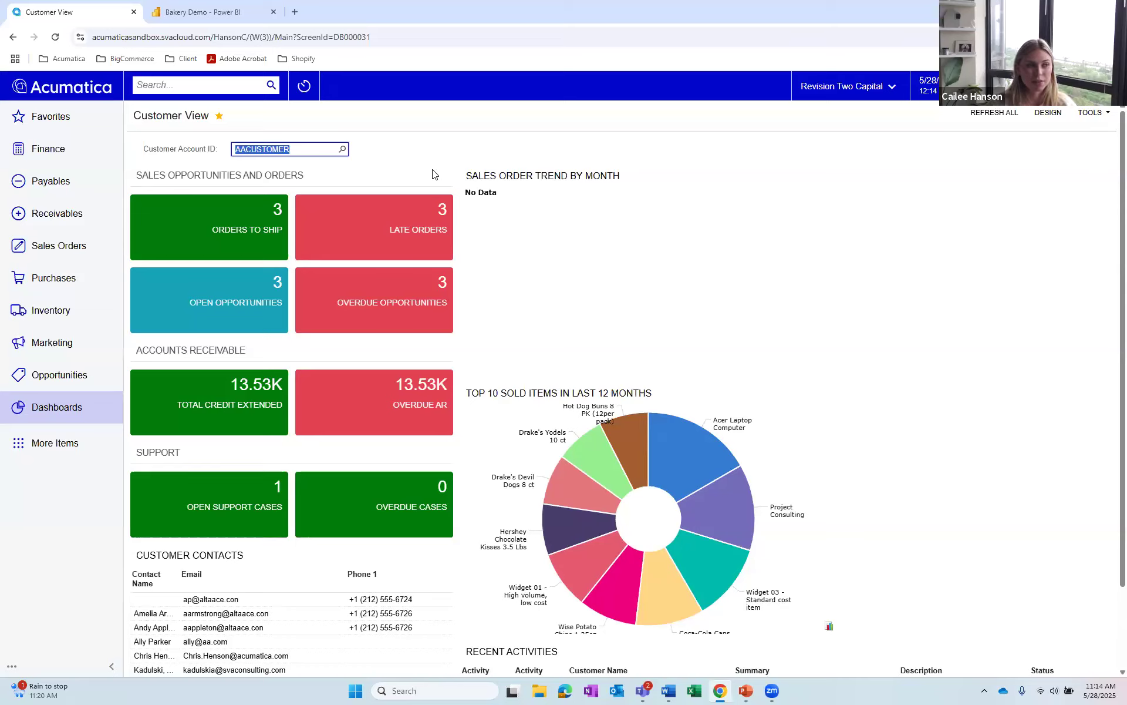
pyautogui.press('BackSpace')
pyautogui.press('Tab')
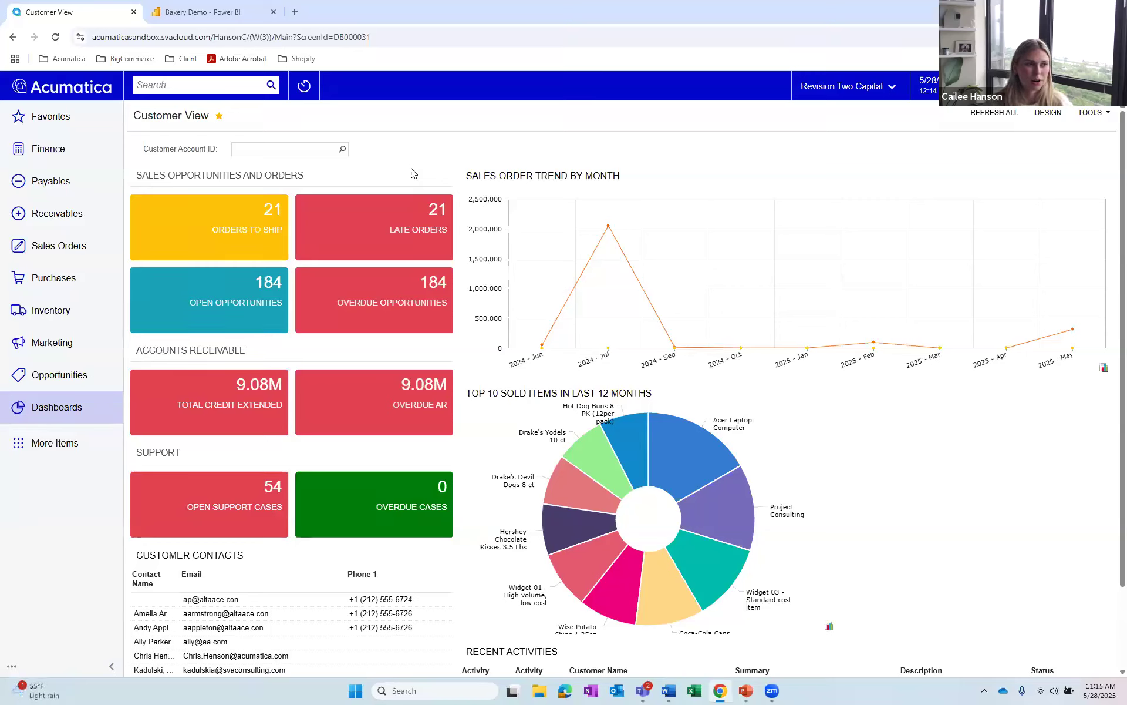
# Drill into the Orders to Ship details, move the Description column after Account Name, and close the details.
pyautogui.click(229, 226)
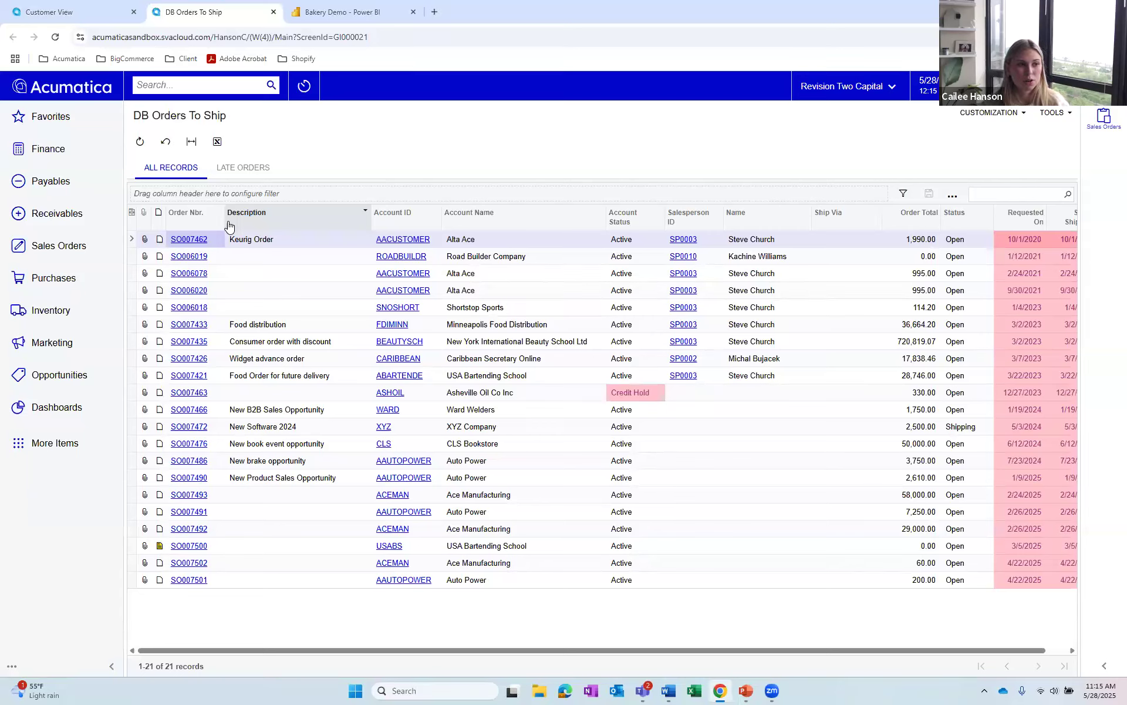
pyautogui.moveTo(282, 212); pyautogui.dragTo(593, 214)
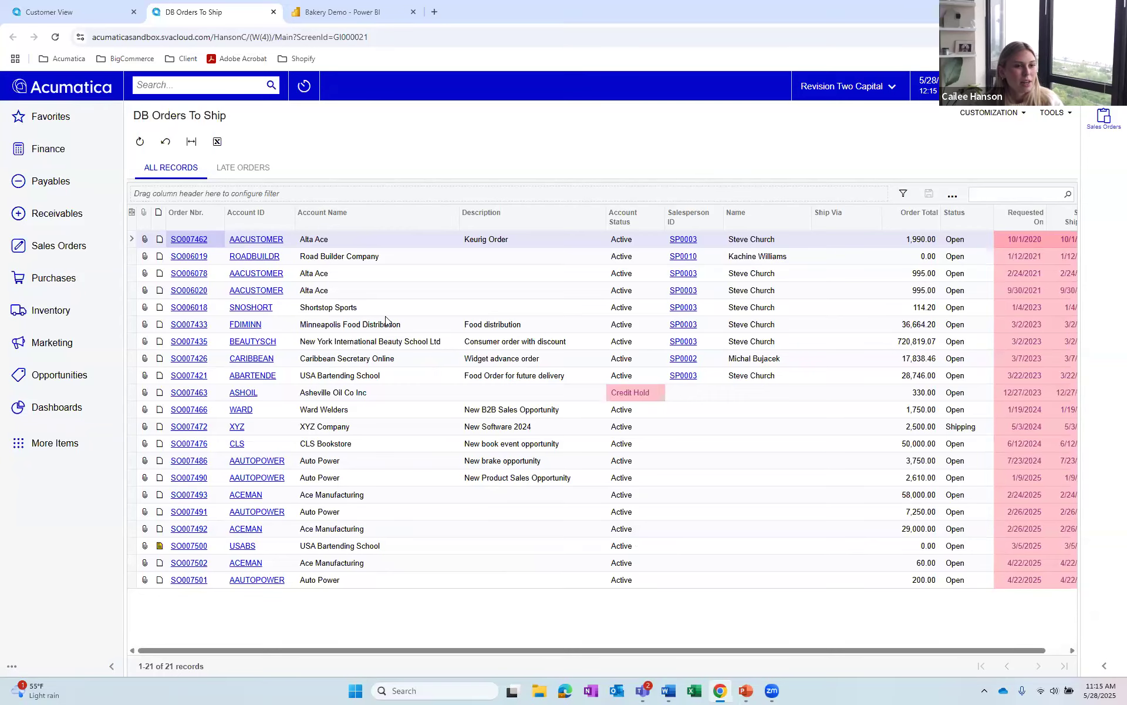
pyautogui.click(274, 12)
# Open the Invoices list from the Sales Orders transactions.
pyautogui.click(59, 245)
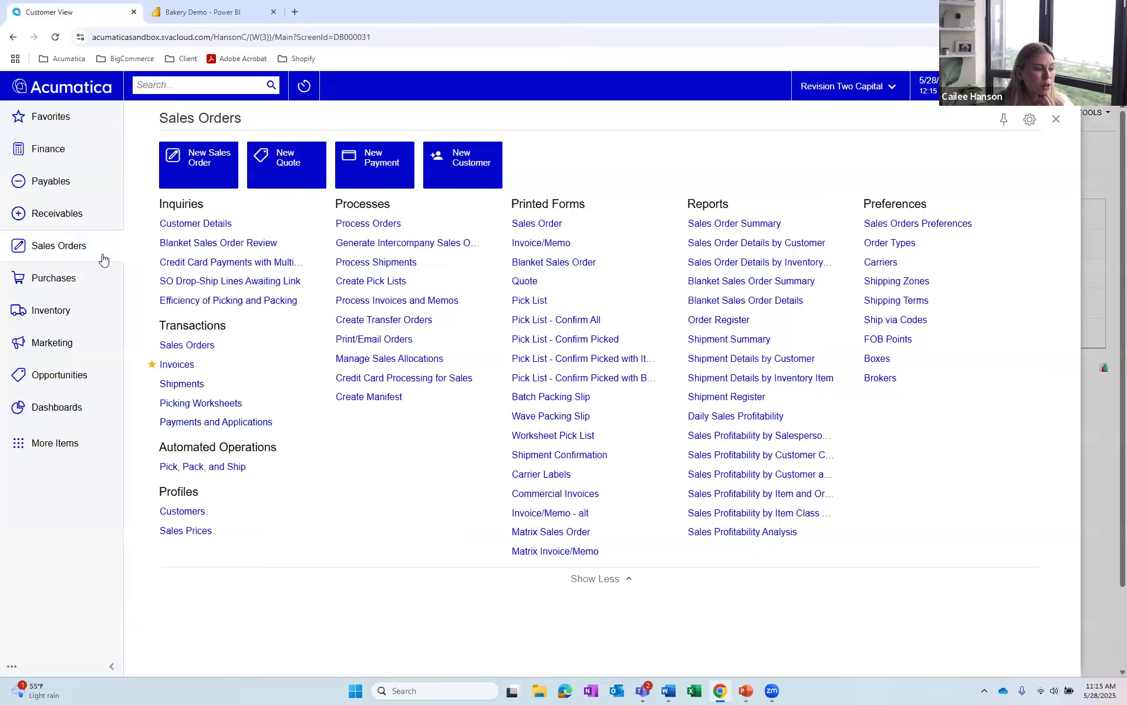
pyautogui.click(173, 364)
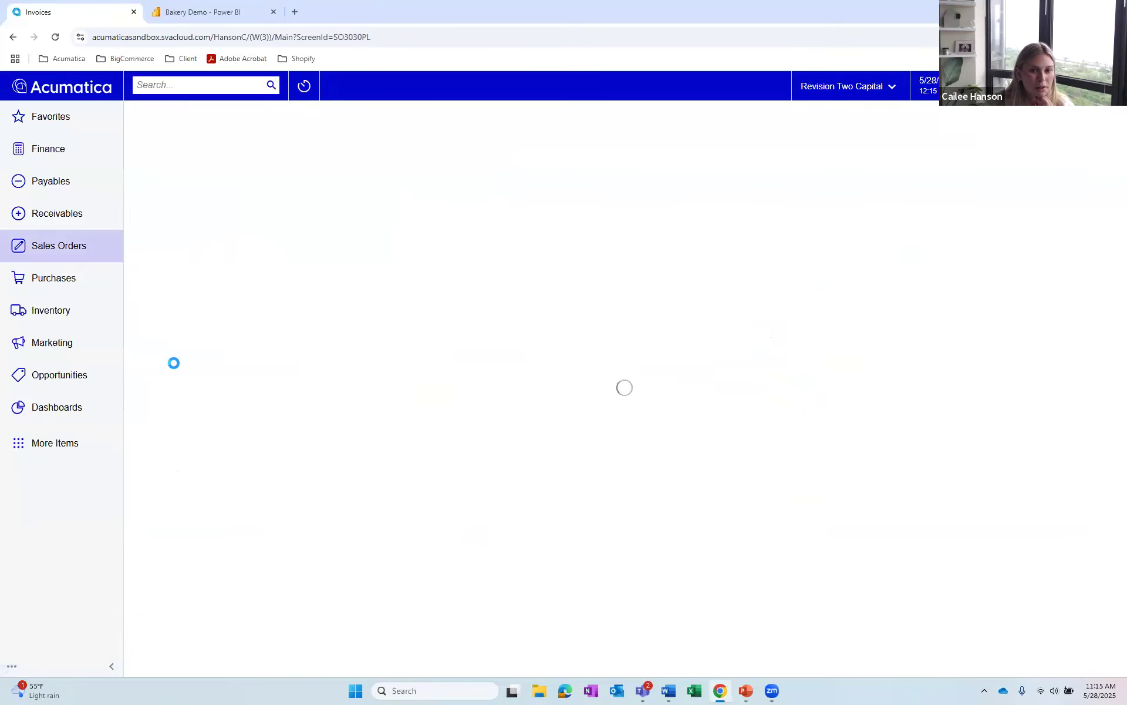
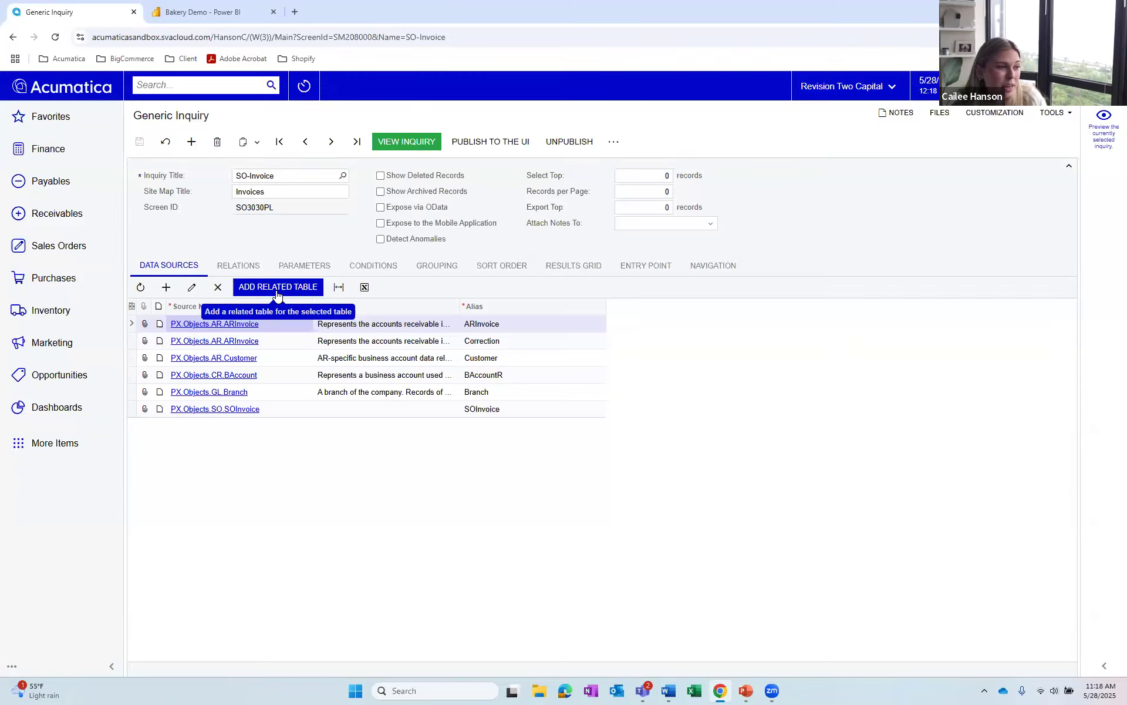
# Review the table relations, data sources and results grid fields of the SO-Invoice generic inquiry.
pyautogui.click(238, 266)
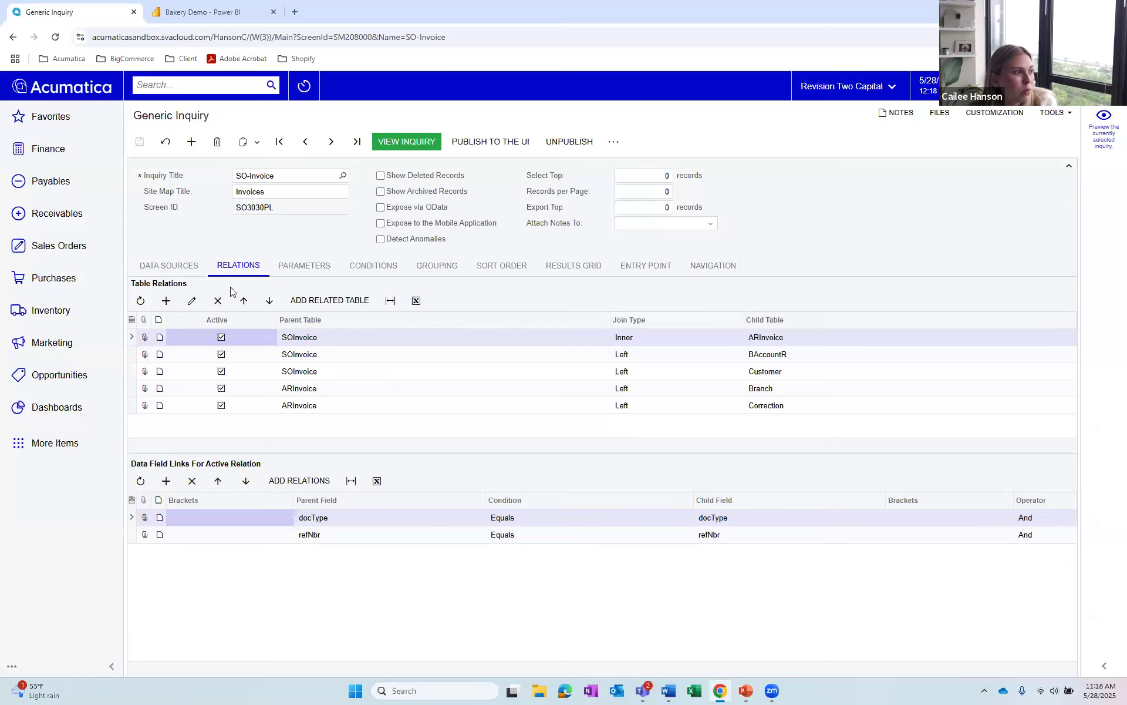
pyautogui.click(187, 266)
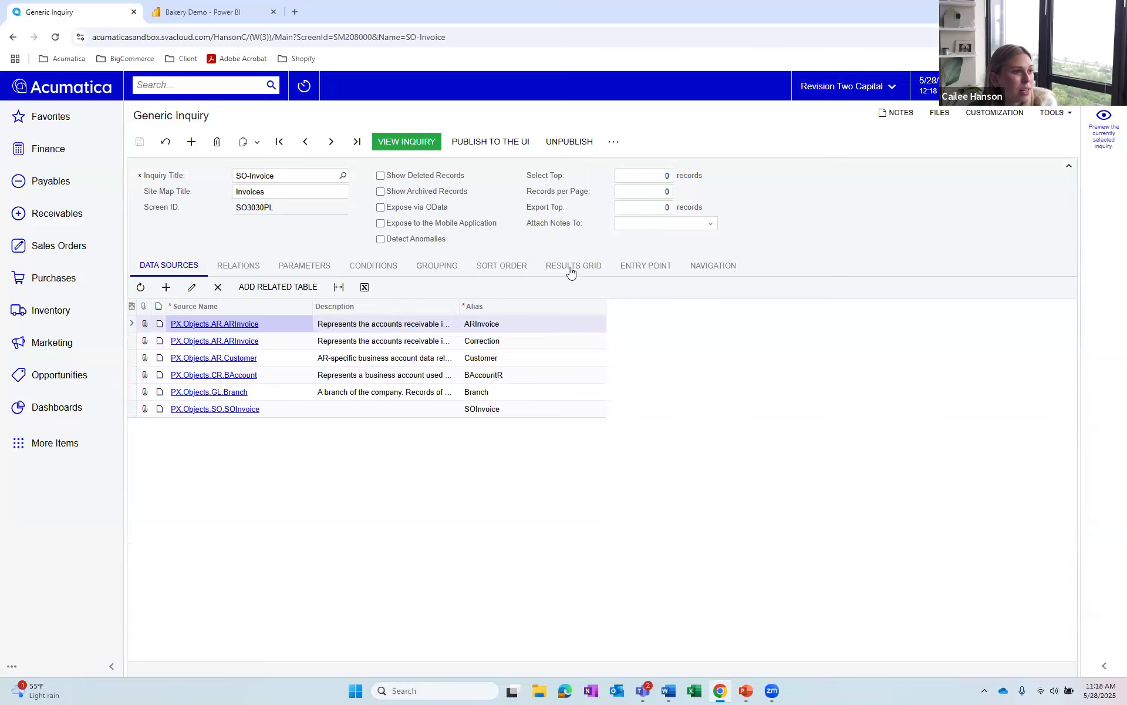
pyautogui.click(565, 267)
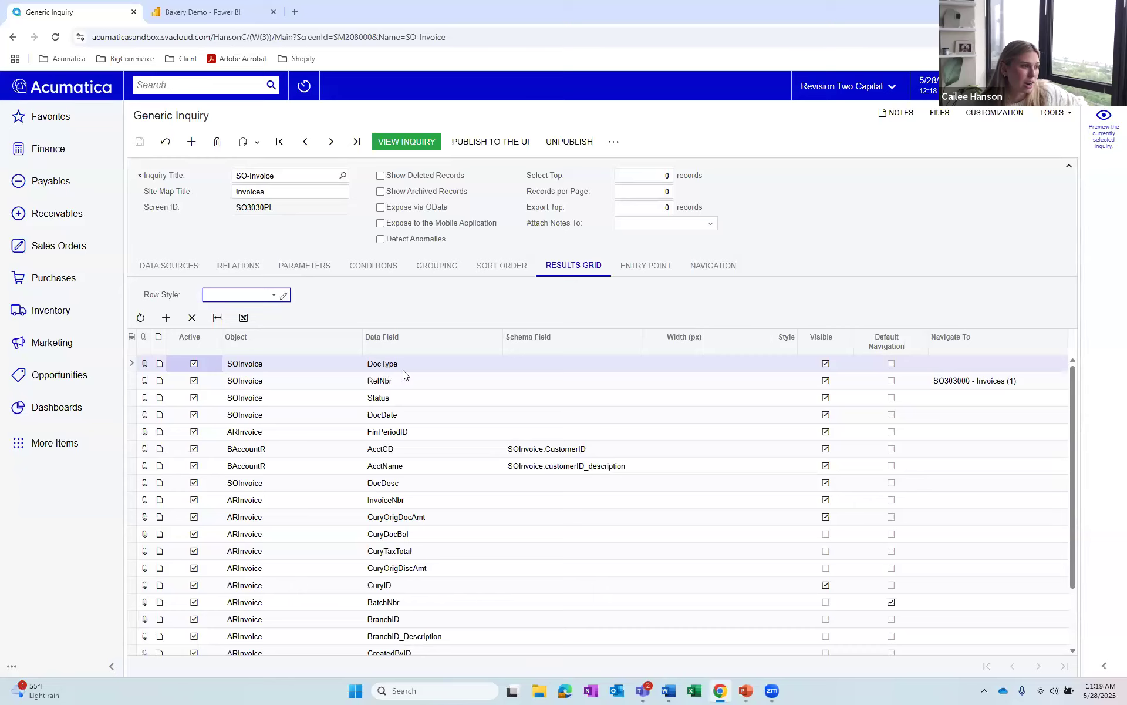
pyautogui.scroll(-4, 406, 388)
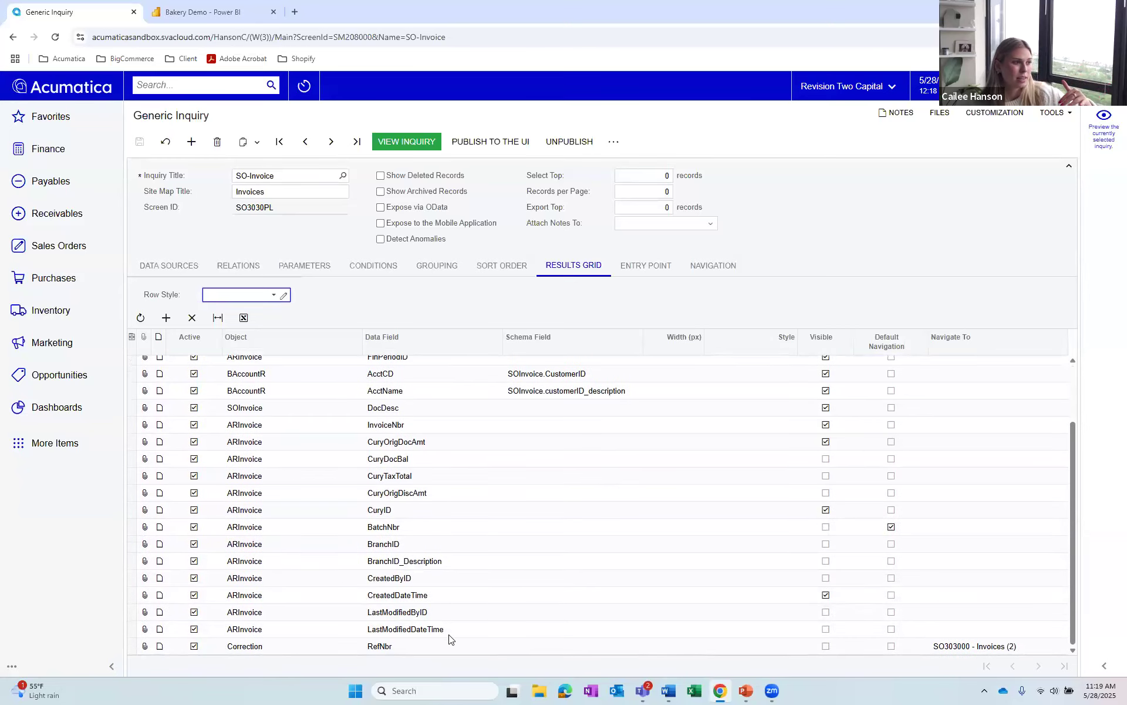
pyautogui.scroll(4, 448, 636)
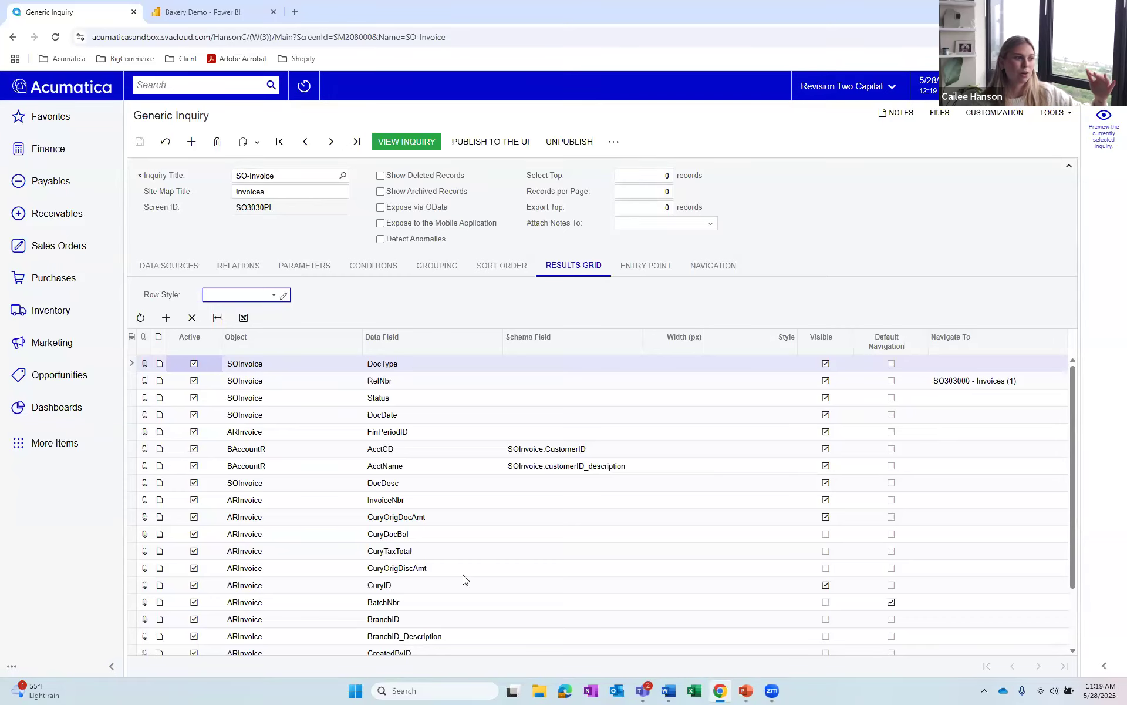
# Add a results grid row to the SO-Invoice inquiry with the ARInvoice object and the LineDiscTotal data field.
pyautogui.scroll(-2, 464, 514)
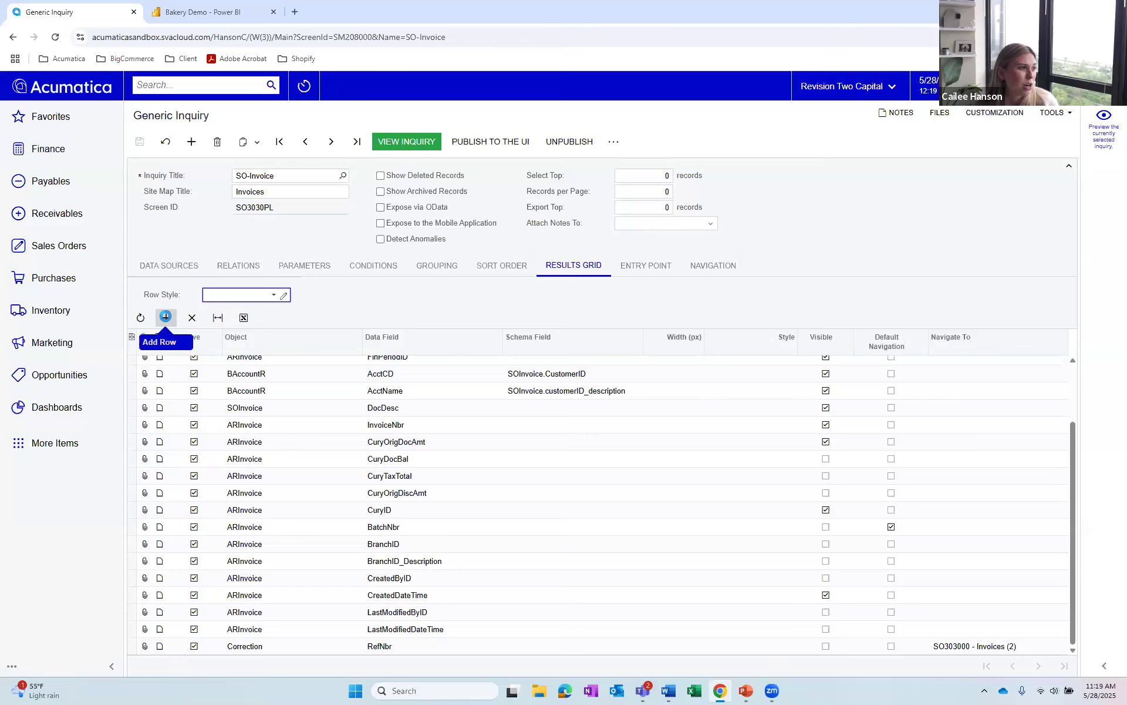
pyautogui.click(166, 318)
pyautogui.click(352, 647)
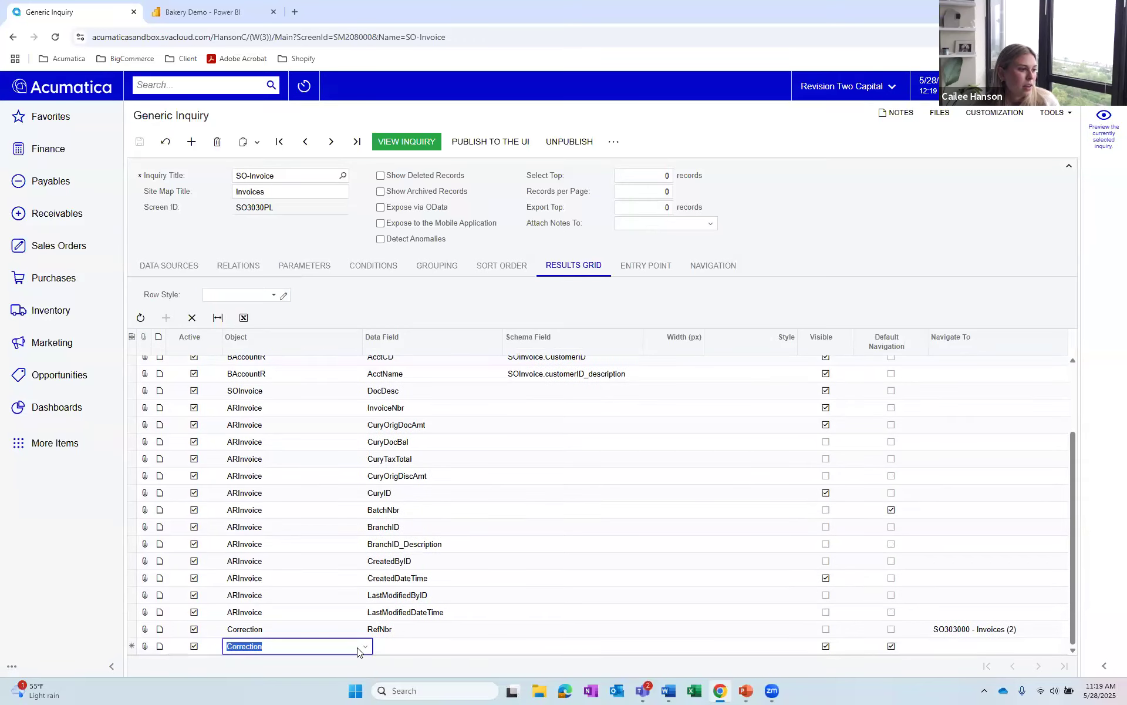
pyautogui.click(342, 646)
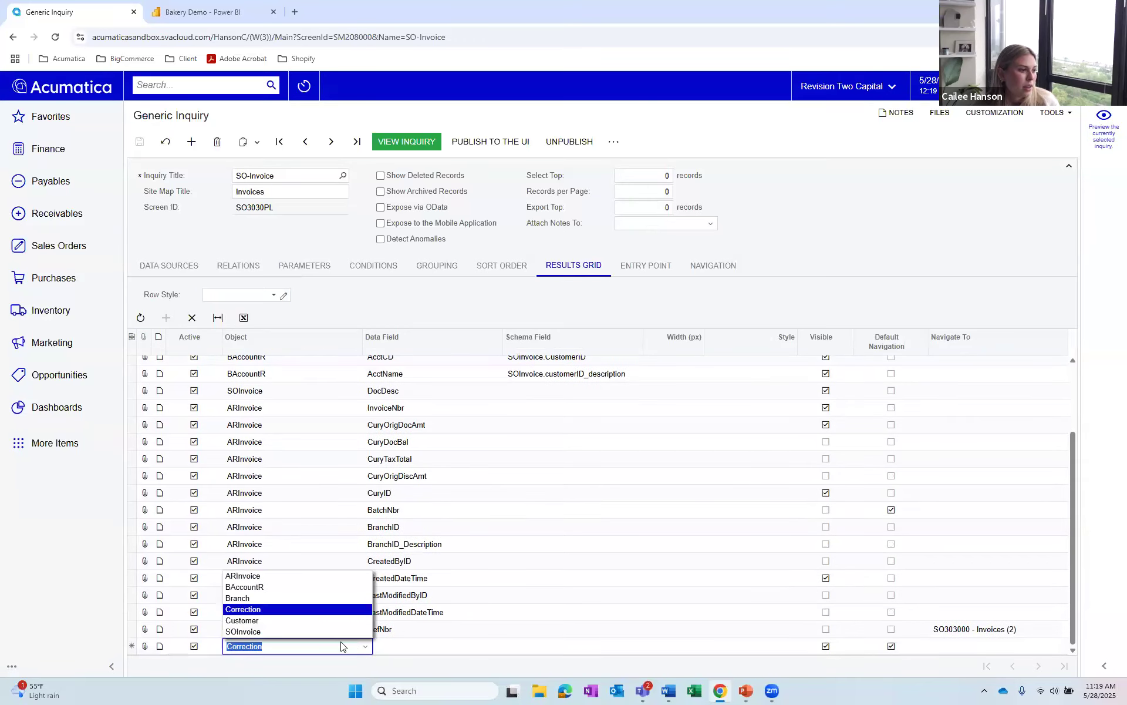
pyautogui.click(277, 582)
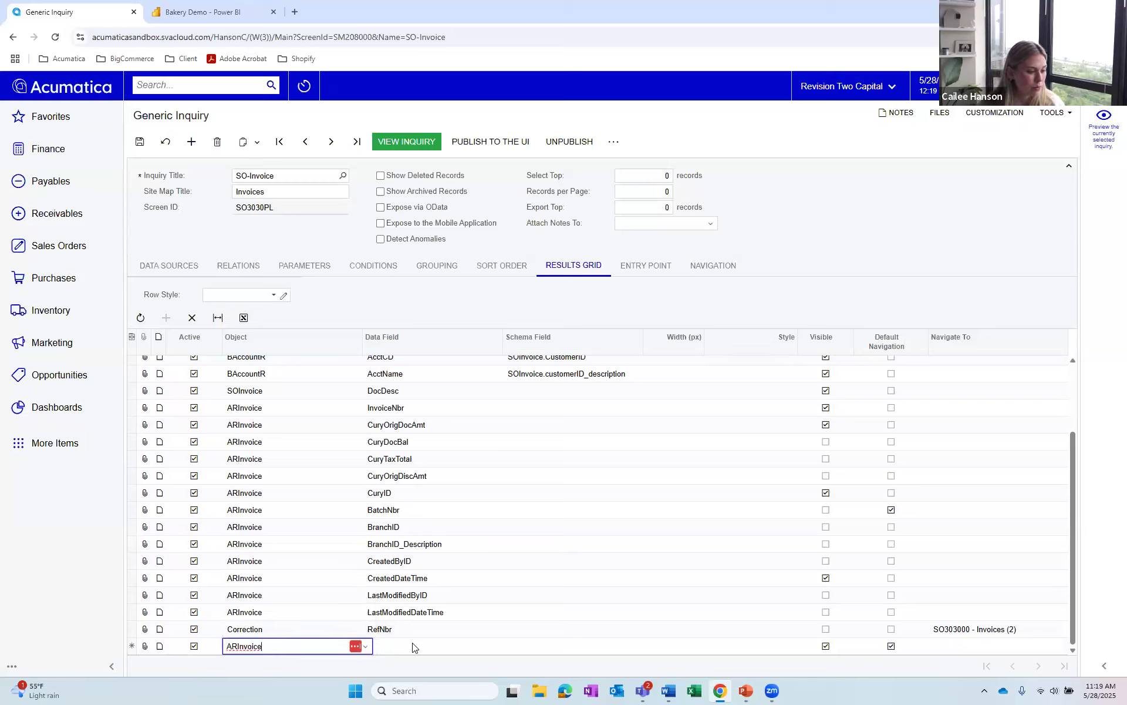
pyautogui.click(429, 646)
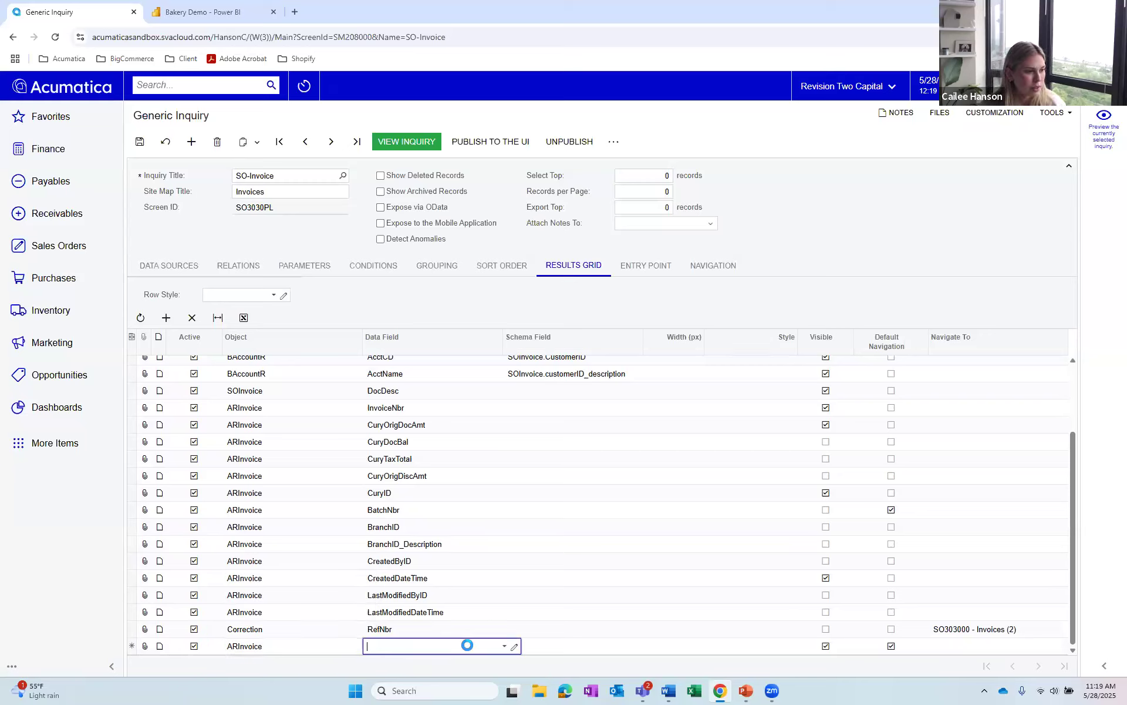
pyautogui.click(504, 646)
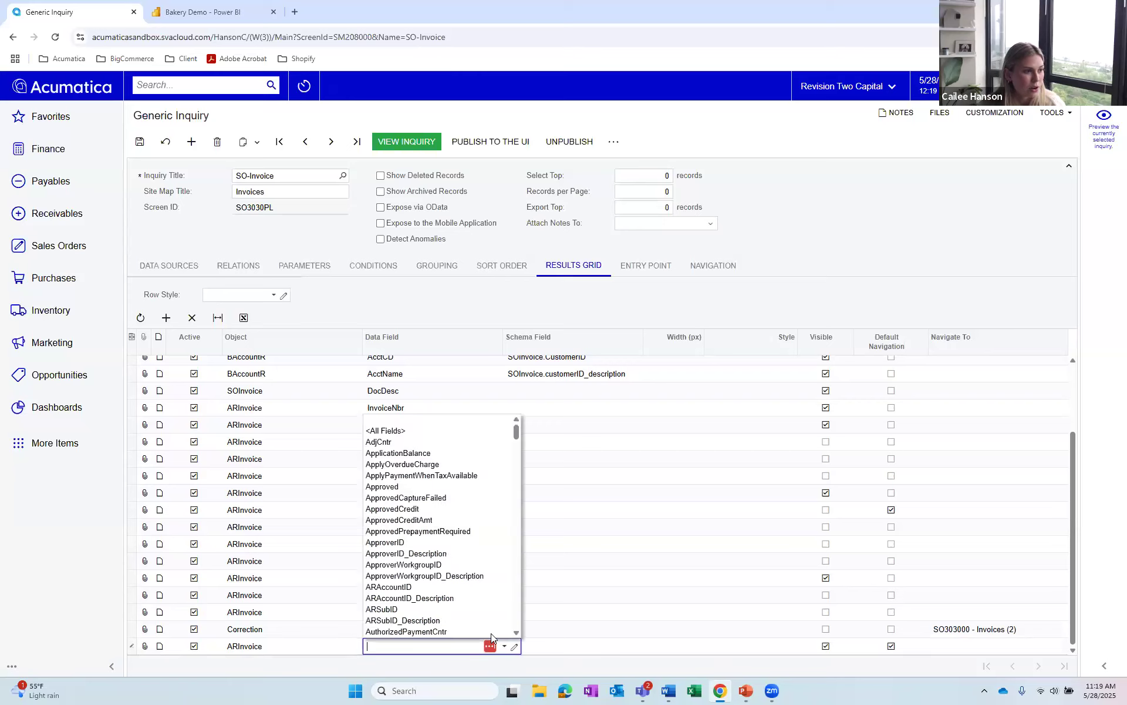
pyautogui.scroll(-12, 463, 522)
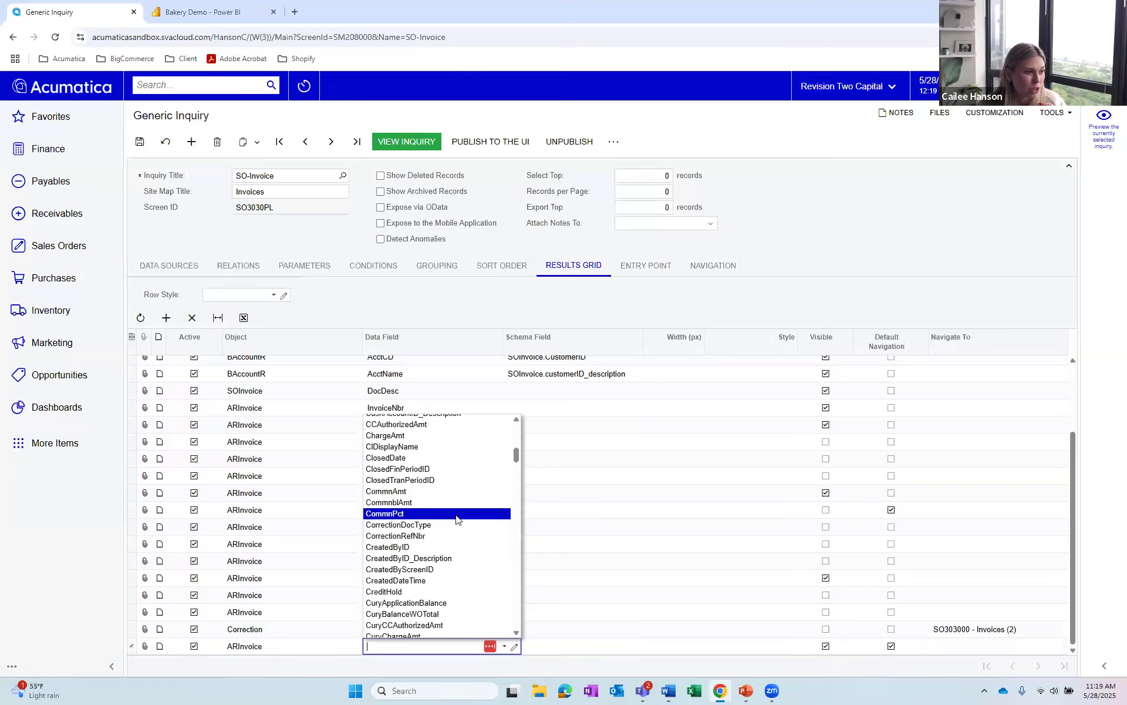
# Publish the inquiry to the UI as Invoices under Sales Orders Transactions, copying access rights from Invoices, and preview the published list.
pyautogui.click(490, 142)
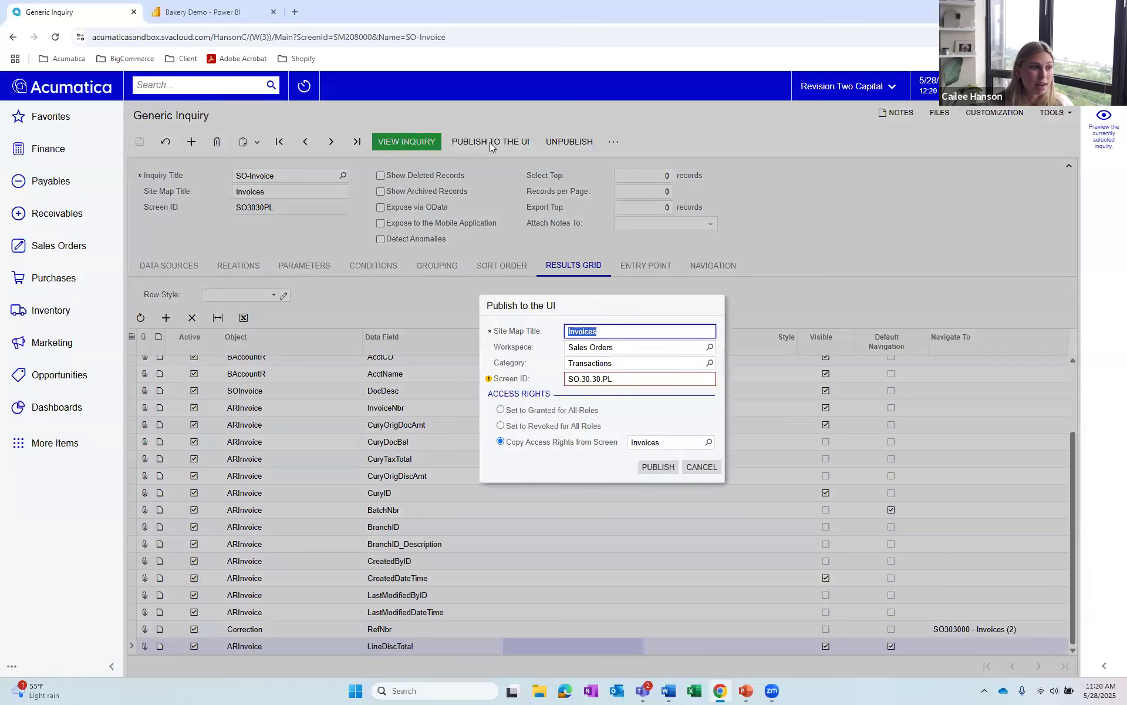
pyautogui.click(670, 471)
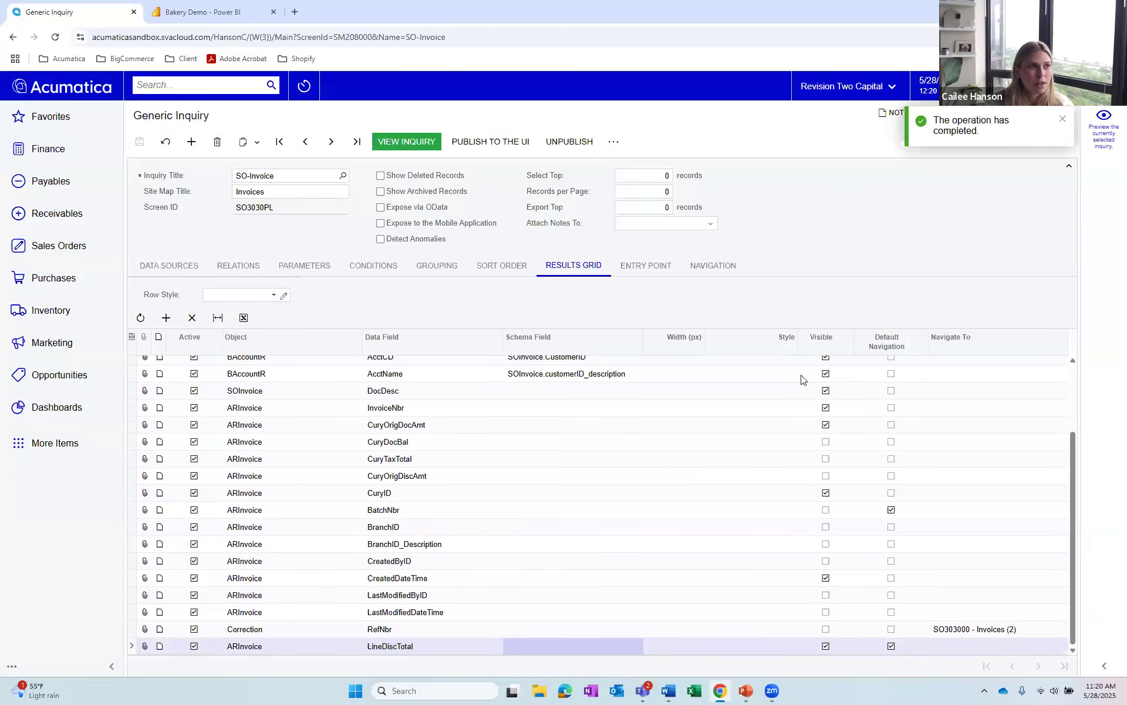
pyautogui.click(1104, 117)
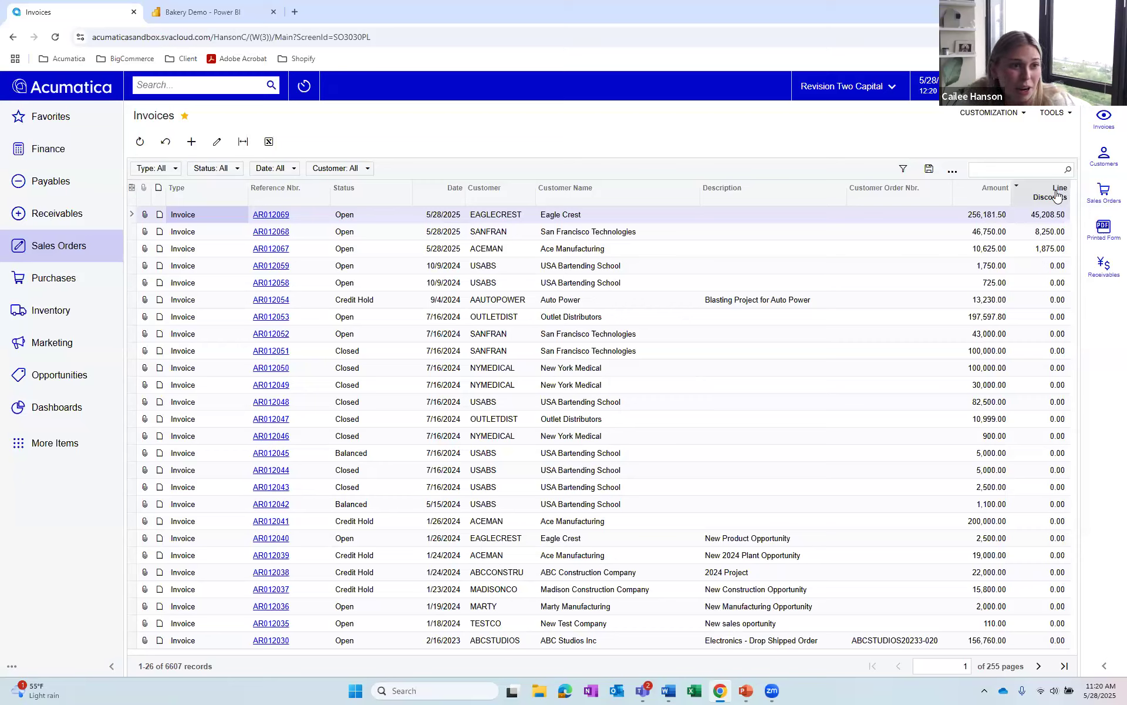
# Reopen the generic inquiry definition behind the Invoices list and view the inquiry's results again.
pyautogui.click(992, 112)
pyautogui.click(1003, 133)
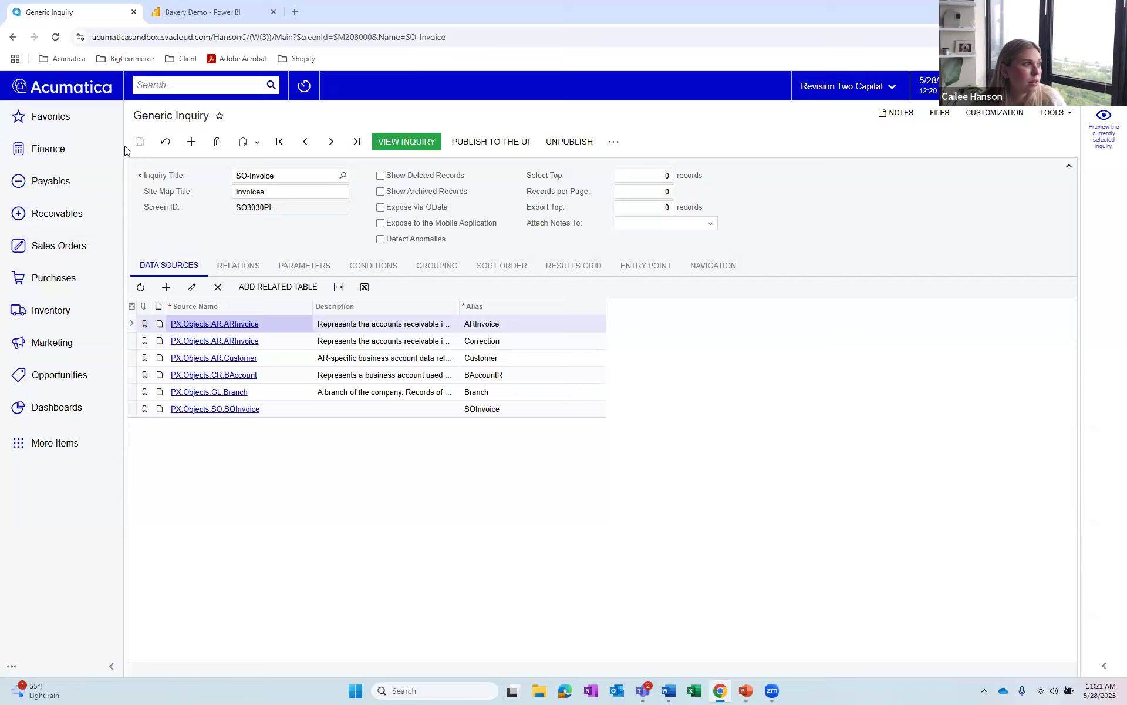
pyautogui.click(404, 143)
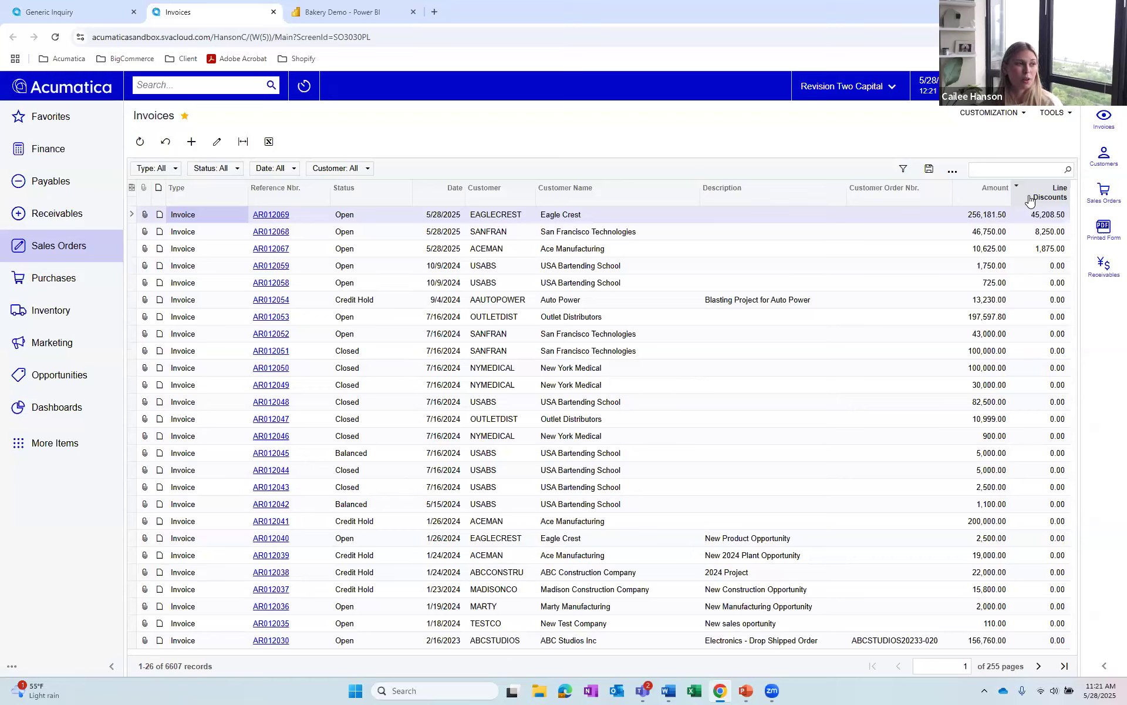
# Open the Customer View dashboard in design mode and look over its widgets.
pyautogui.click(57, 407)
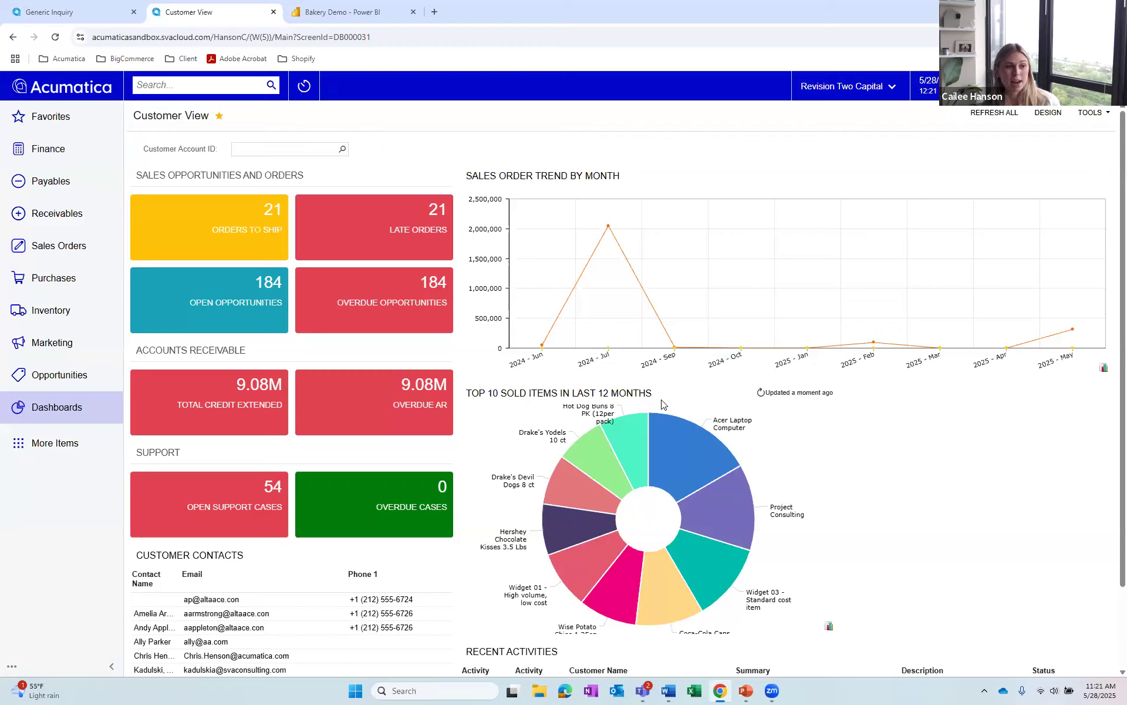
pyautogui.moveTo(872, 302)
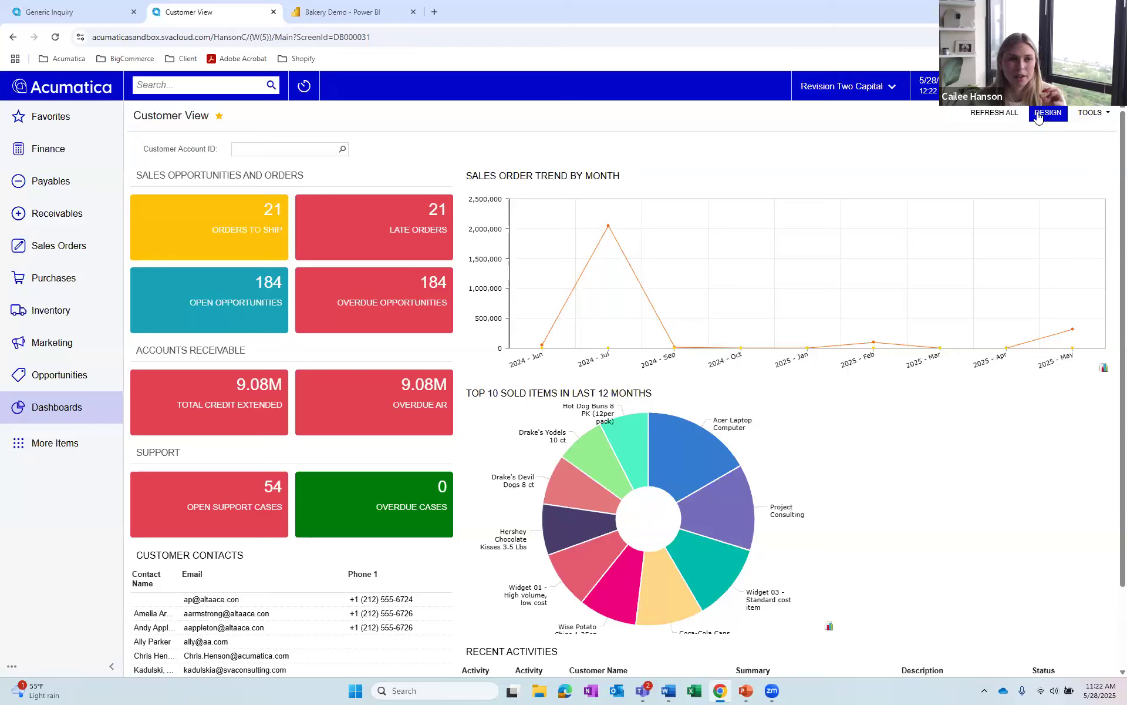
pyautogui.click(1038, 117)
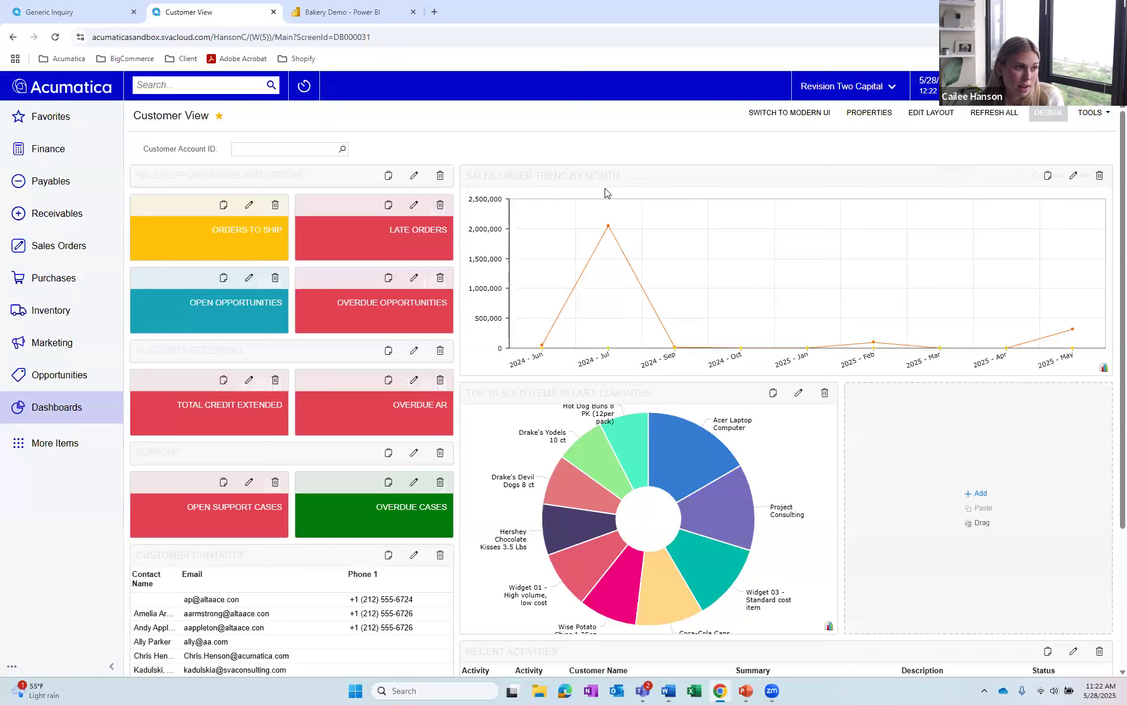
pyautogui.scroll(-1, 599, 189)
pyautogui.scroll(-5, 598, 189)
pyautogui.scroll(5, 654, 313)
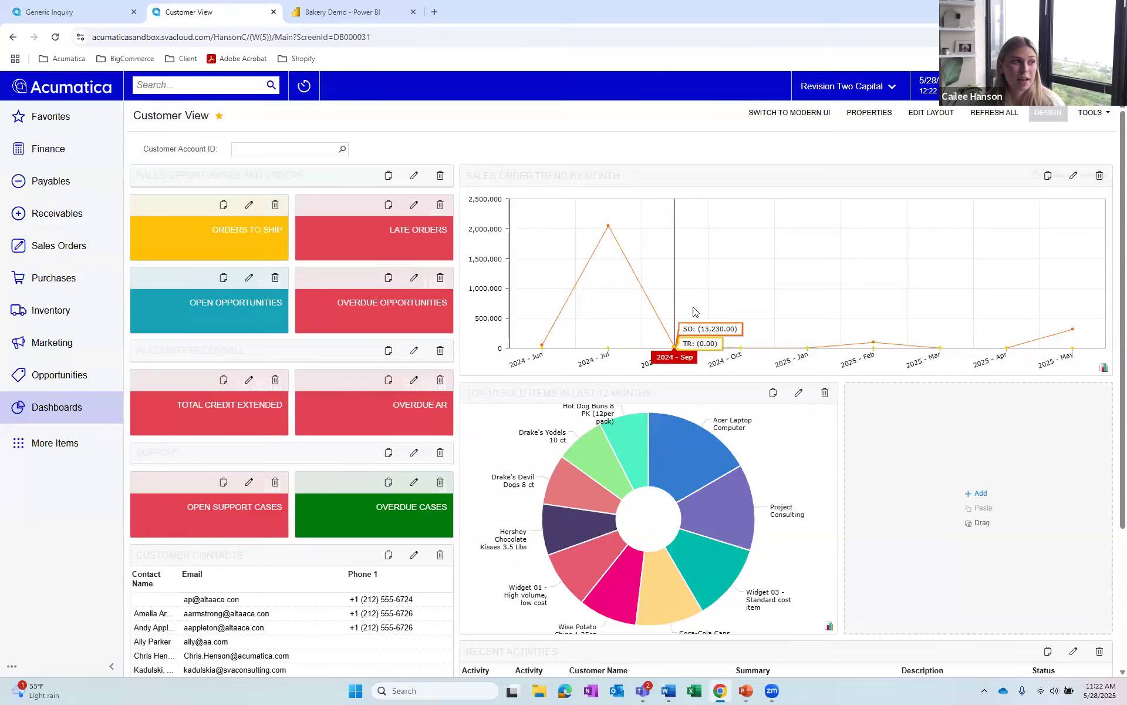
# Set the Late Orders widget's alarm level to 40 and its warning color to Yellow.
pyautogui.click(413, 206)
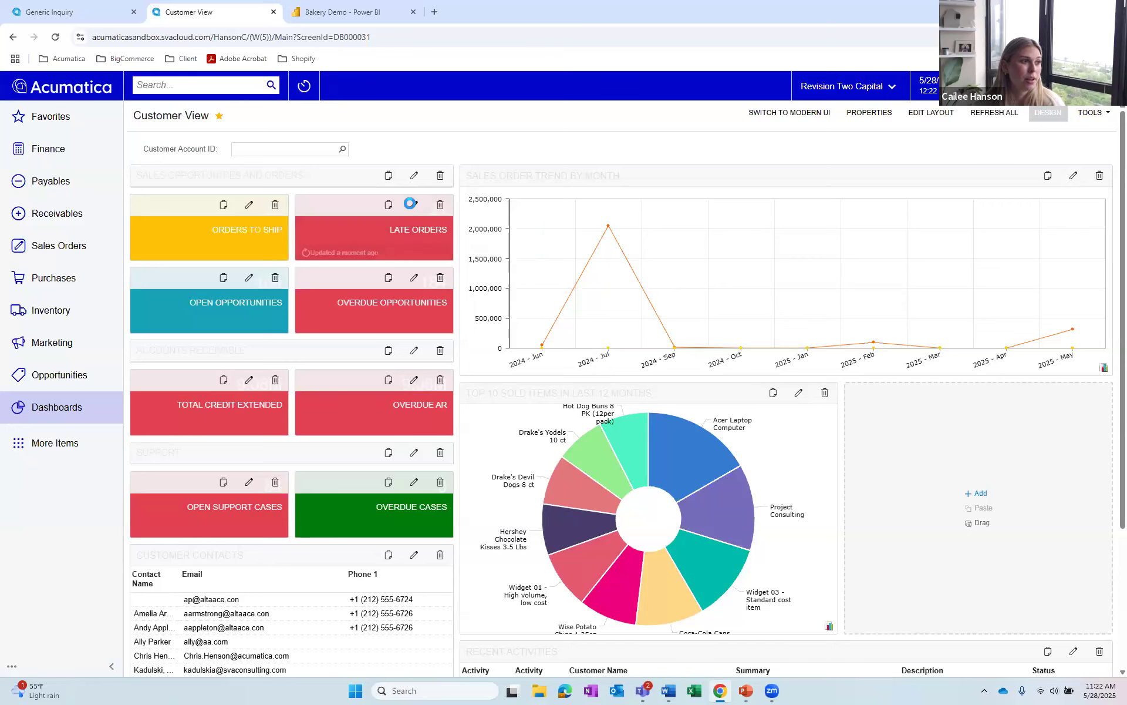
pyautogui.click(592, 456)
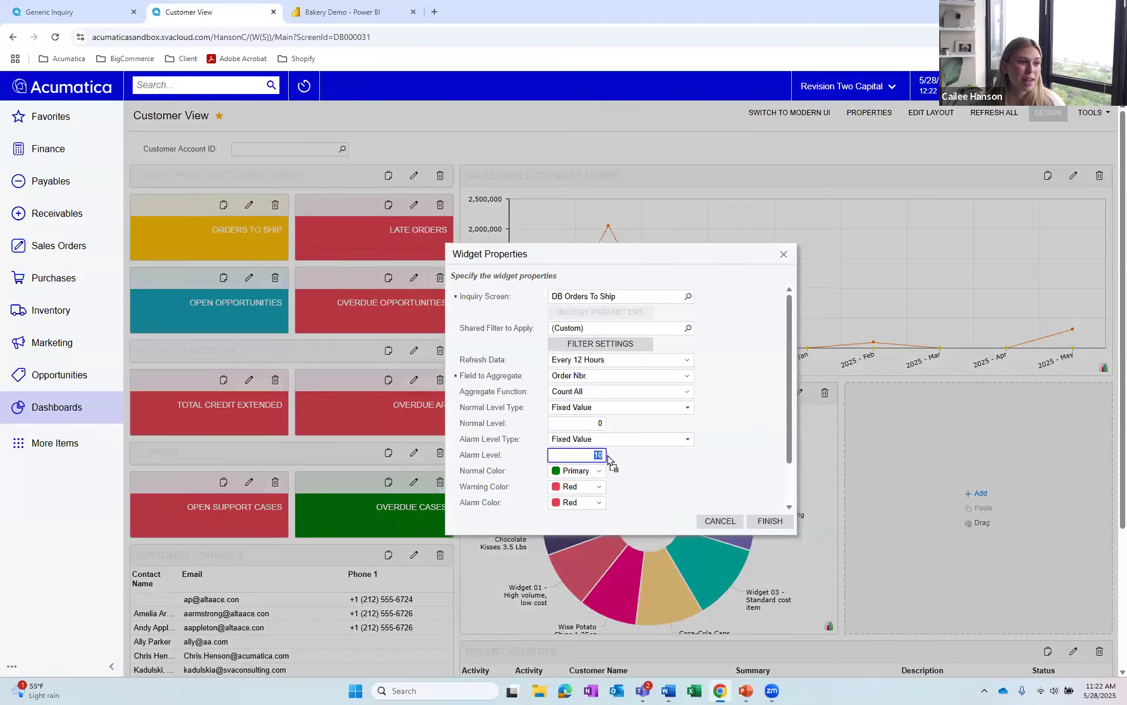
pyautogui.write('40')
pyautogui.scroll(-1, 623, 458)
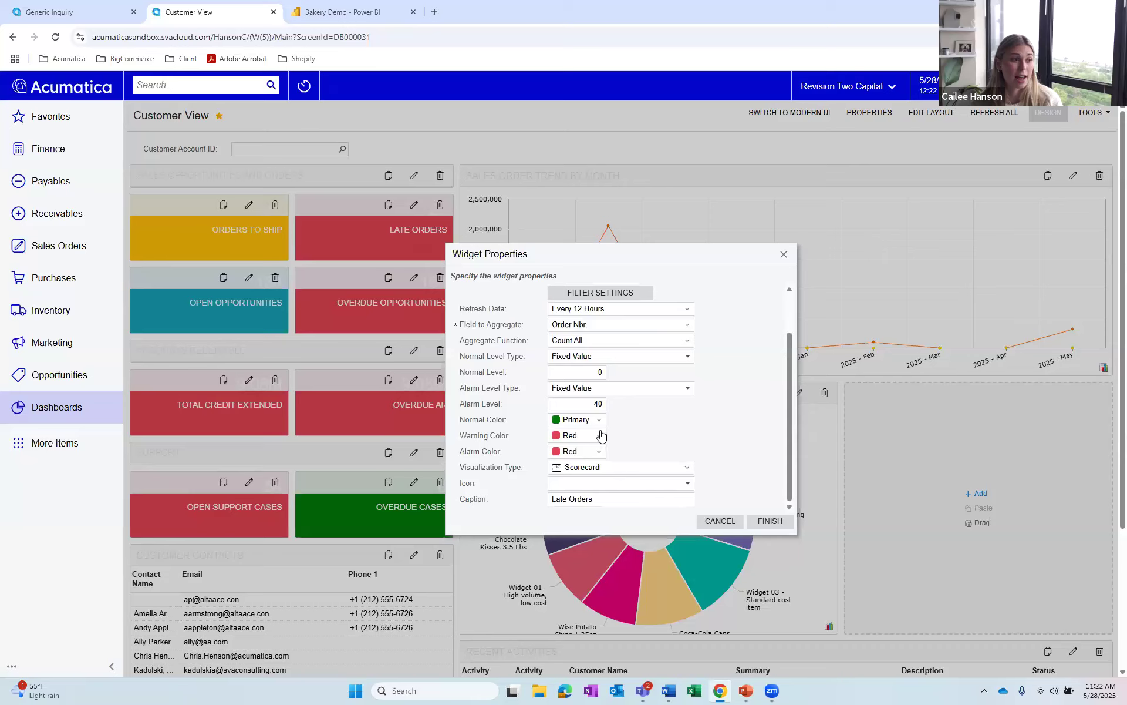
pyautogui.click(599, 435)
pyautogui.click(586, 517)
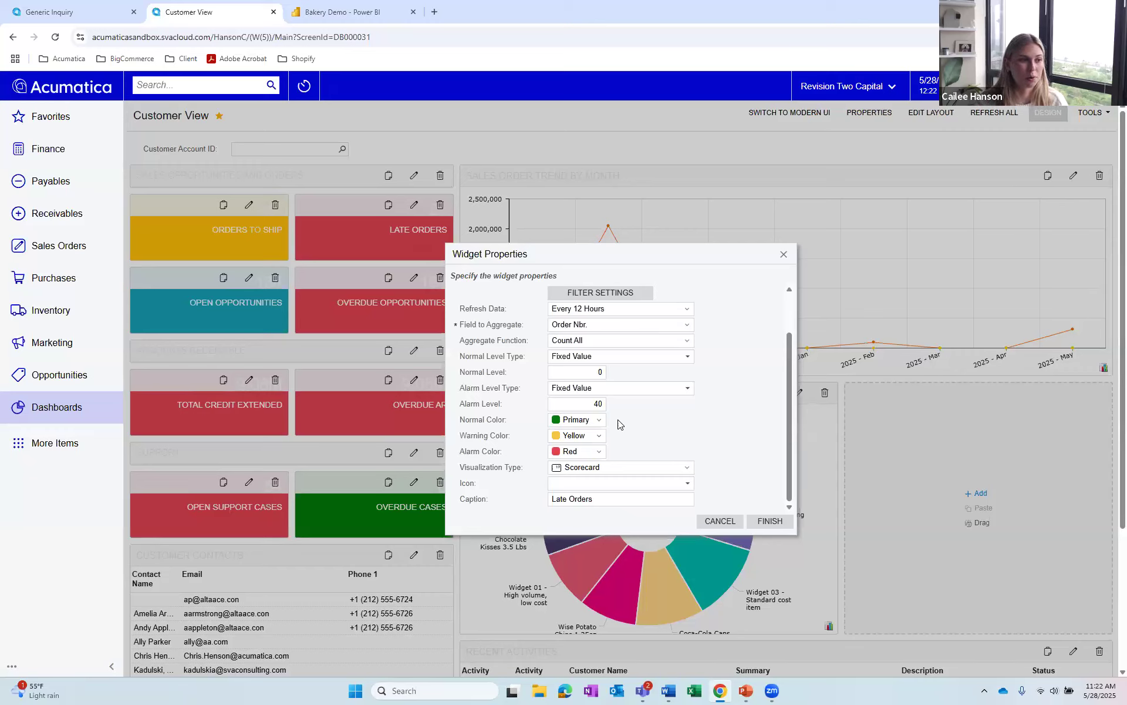
pyautogui.click(769, 521)
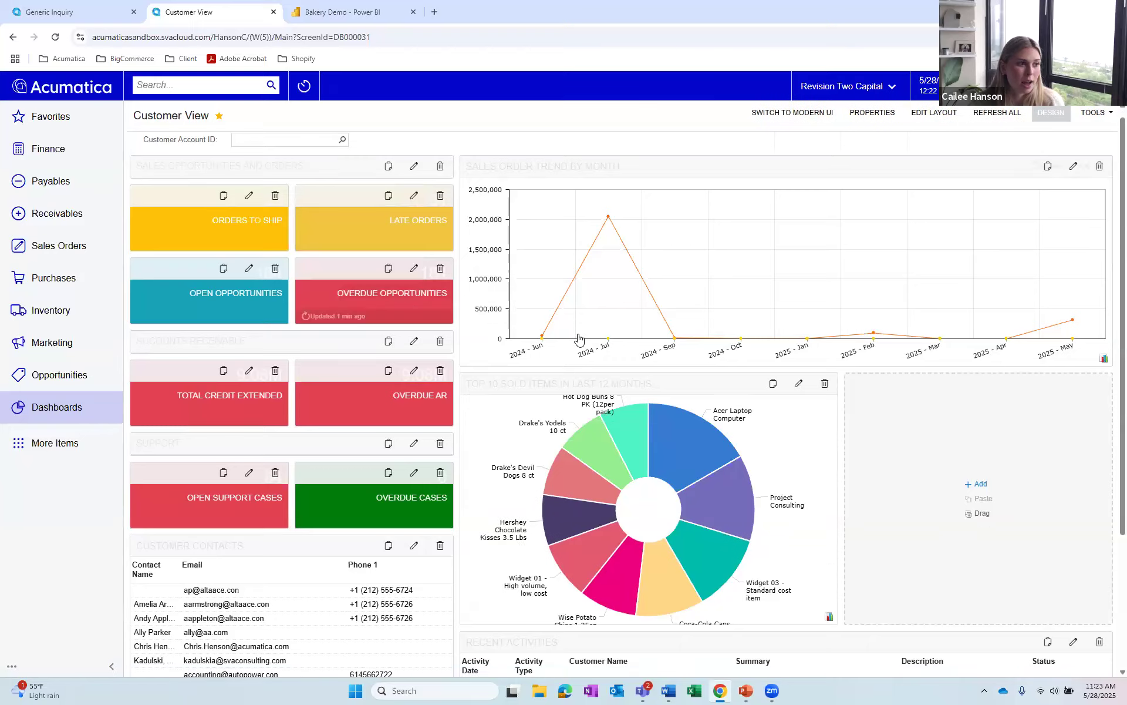
# Change the Top 10 Sold Items in Last 12 Months widget to a Column chart.
pyautogui.scroll(-3, 764, 360)
pyautogui.scroll(2, 764, 361)
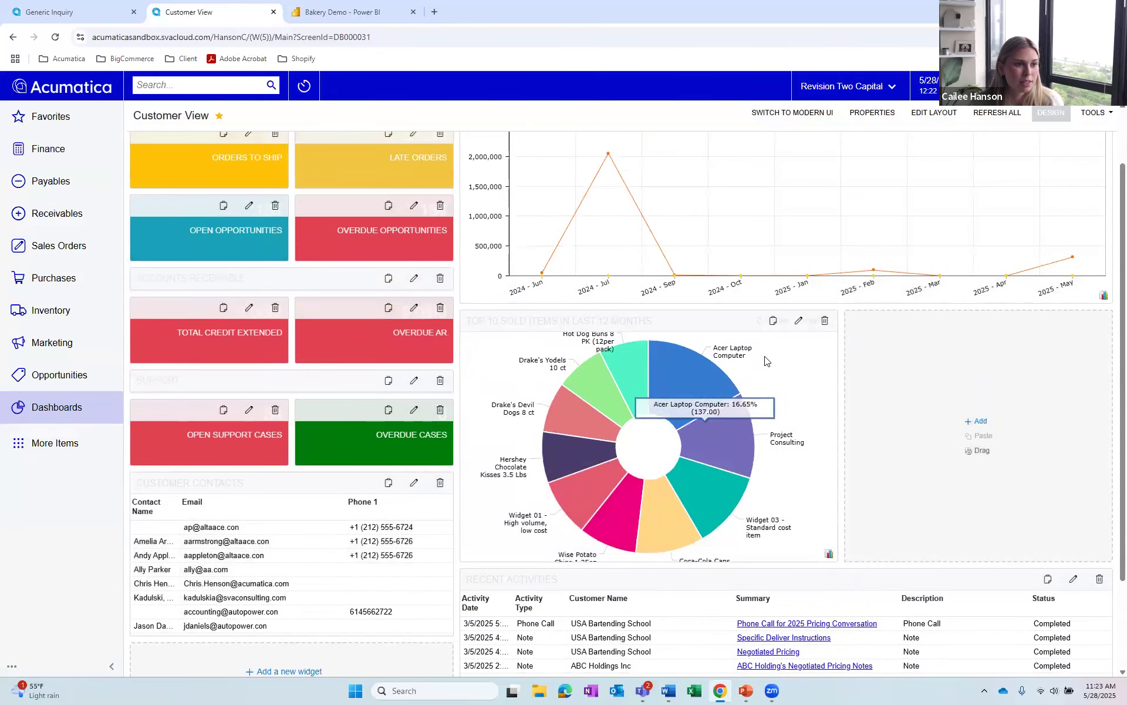
pyautogui.click(798, 321)
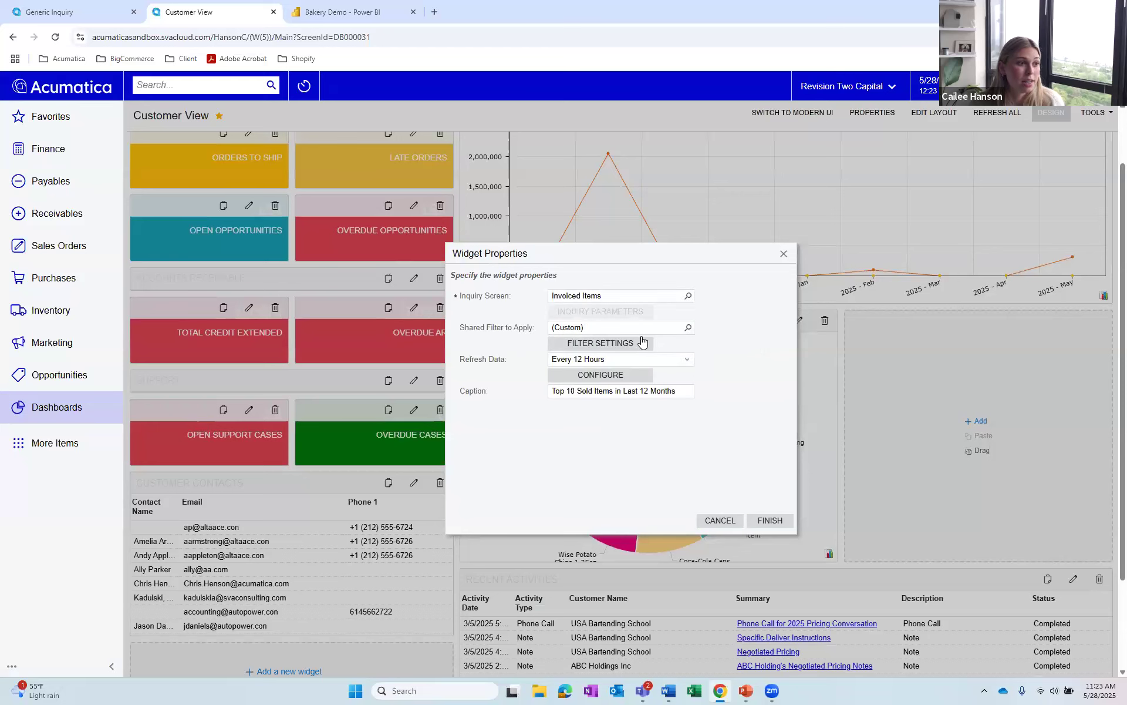
pyautogui.click(636, 378)
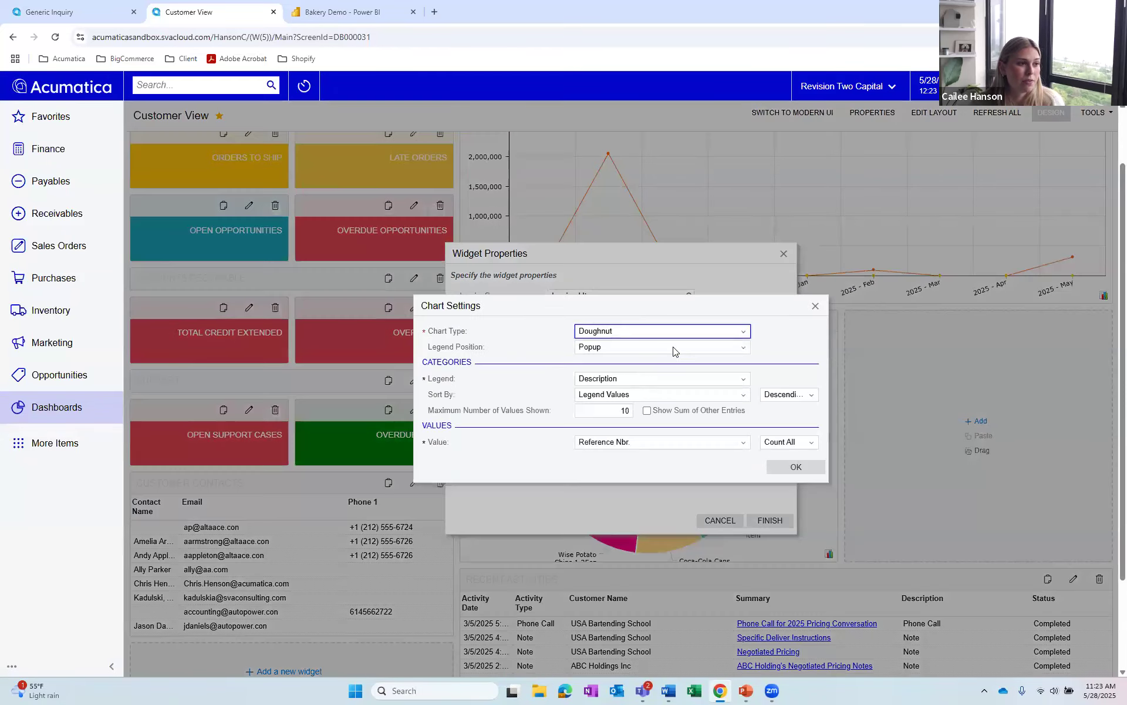
pyautogui.click(690, 331)
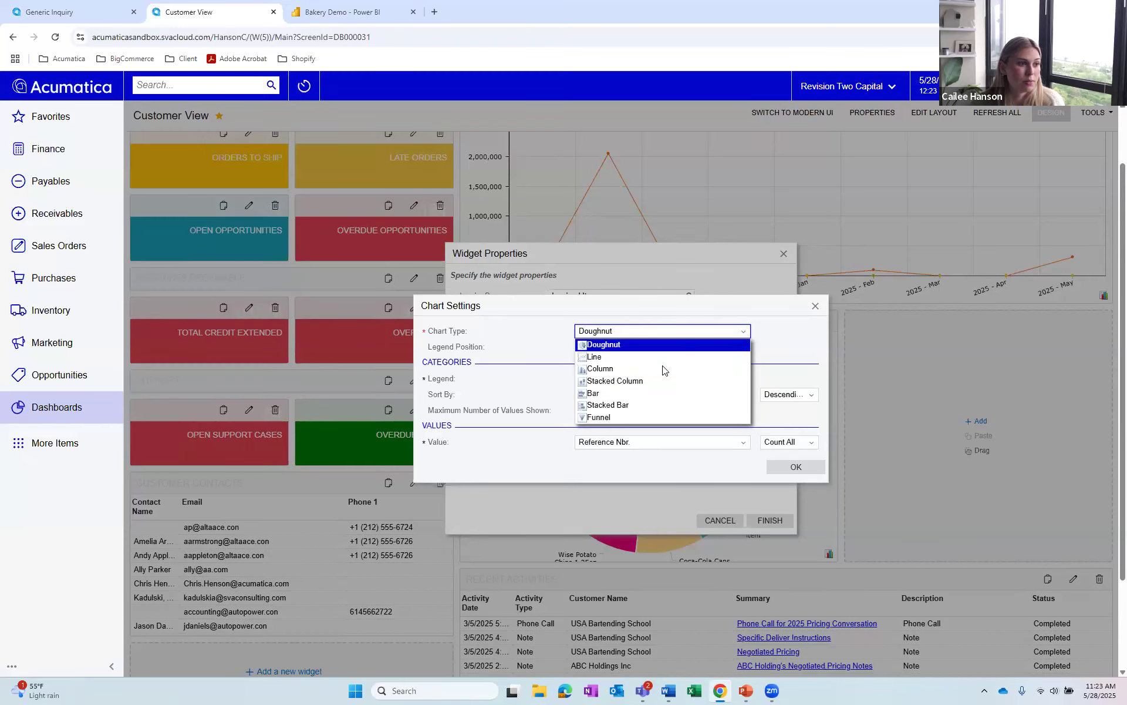
pyautogui.click(637, 370)
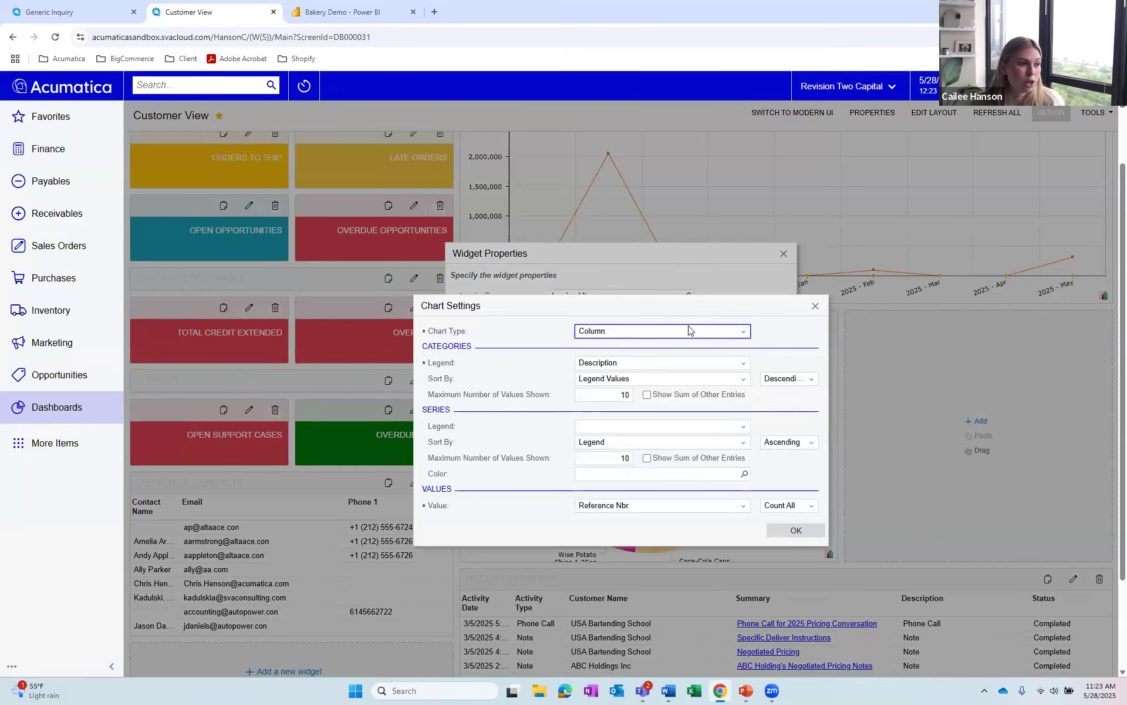
pyautogui.click(796, 530)
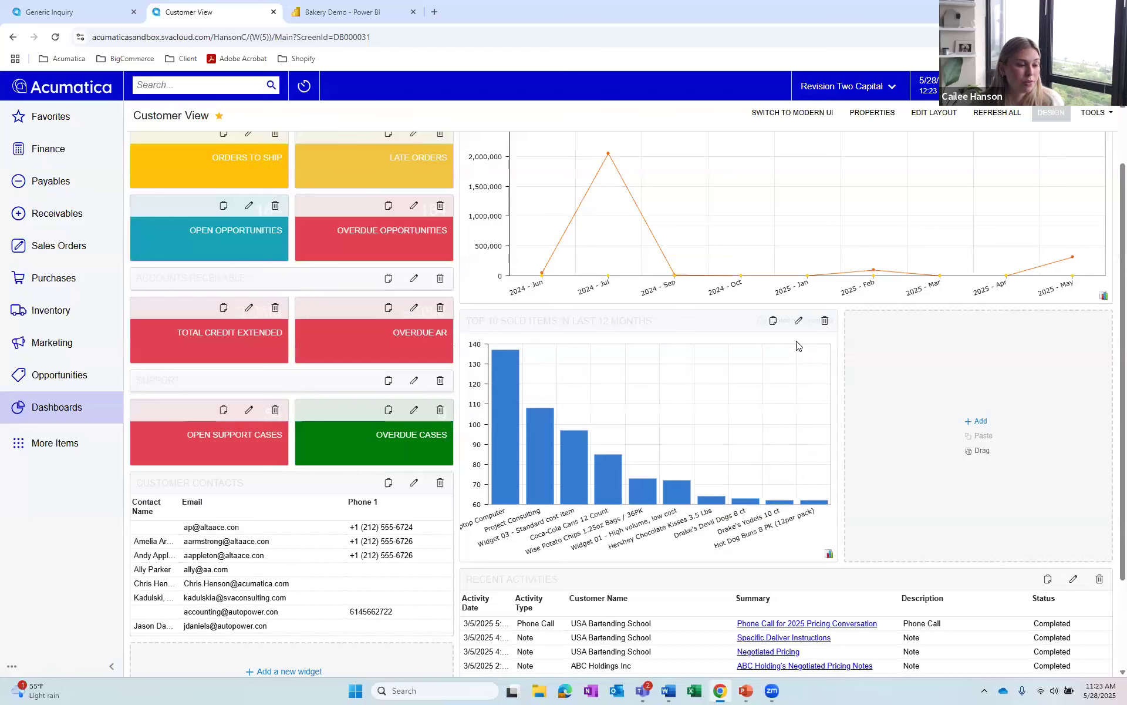
# Start a new Key Performance Indicator (KPI) widget in the empty space beside the Top 10 Sold Items chart.
pyautogui.scroll(2, 712, 435)
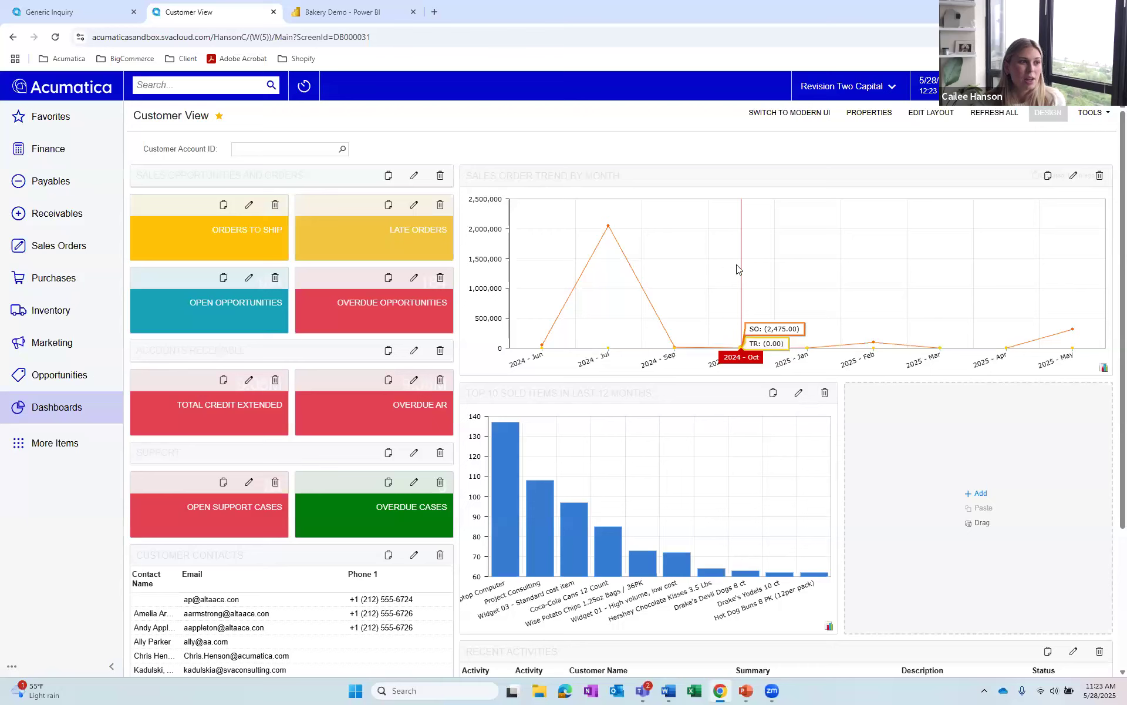
pyautogui.scroll(-3, 543, 385)
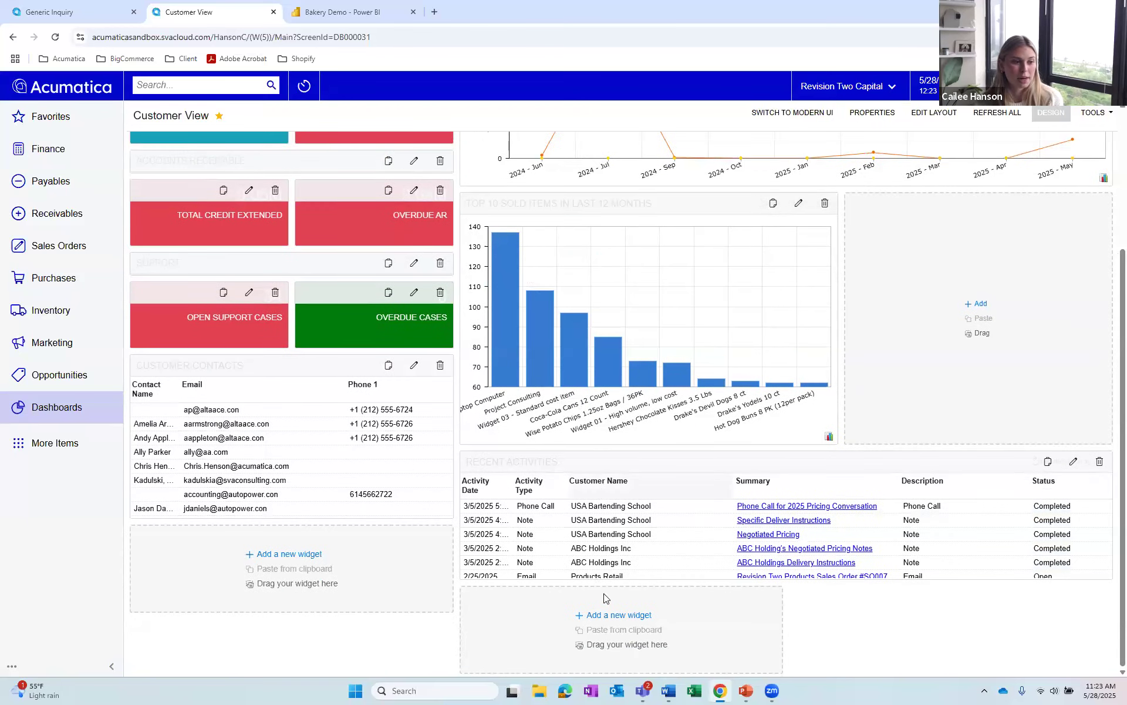
pyautogui.scroll(3, 921, 423)
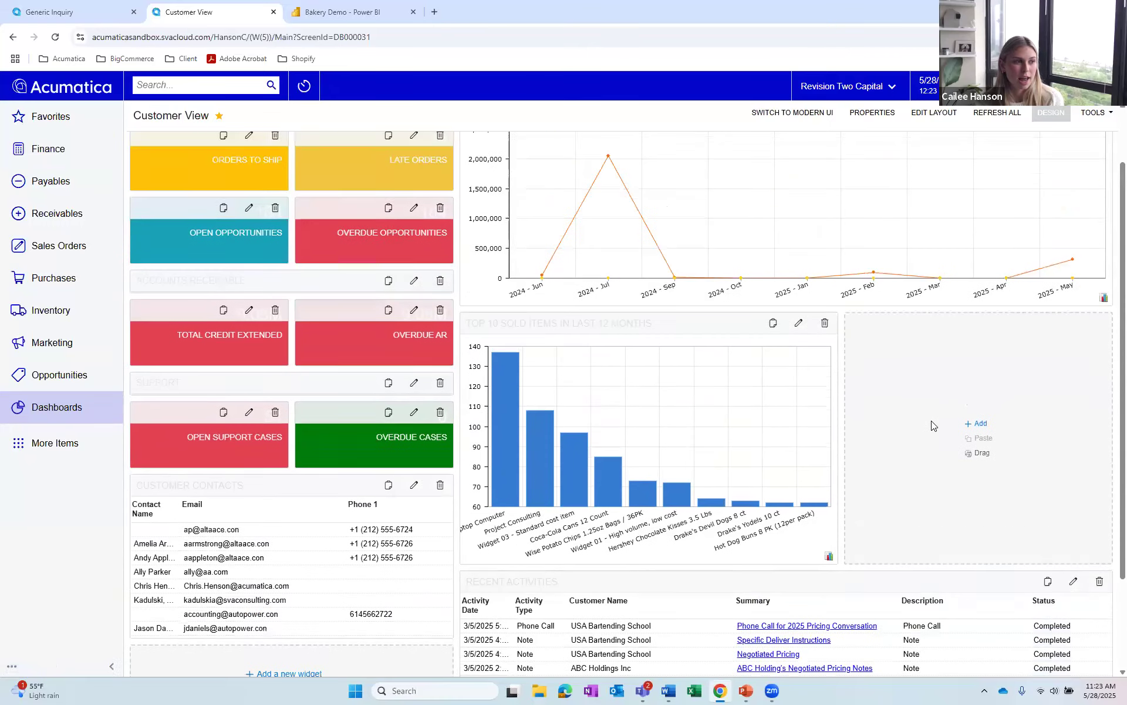
pyautogui.click(967, 480)
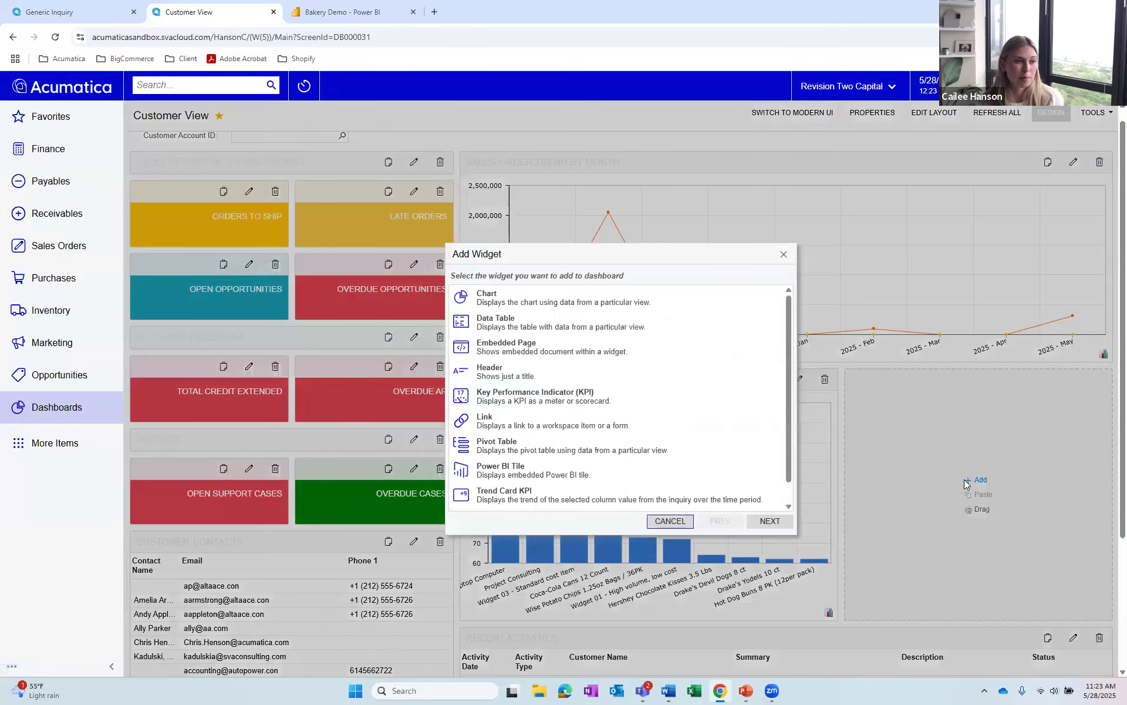
pyautogui.click(753, 430)
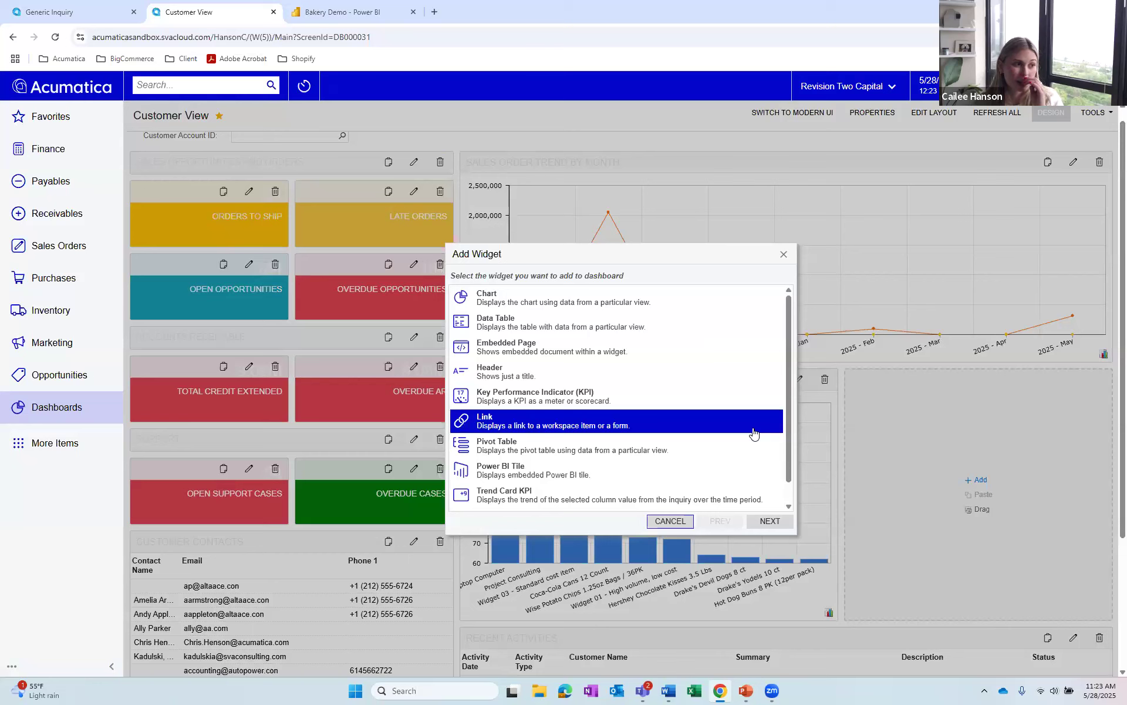
pyautogui.click(765, 444)
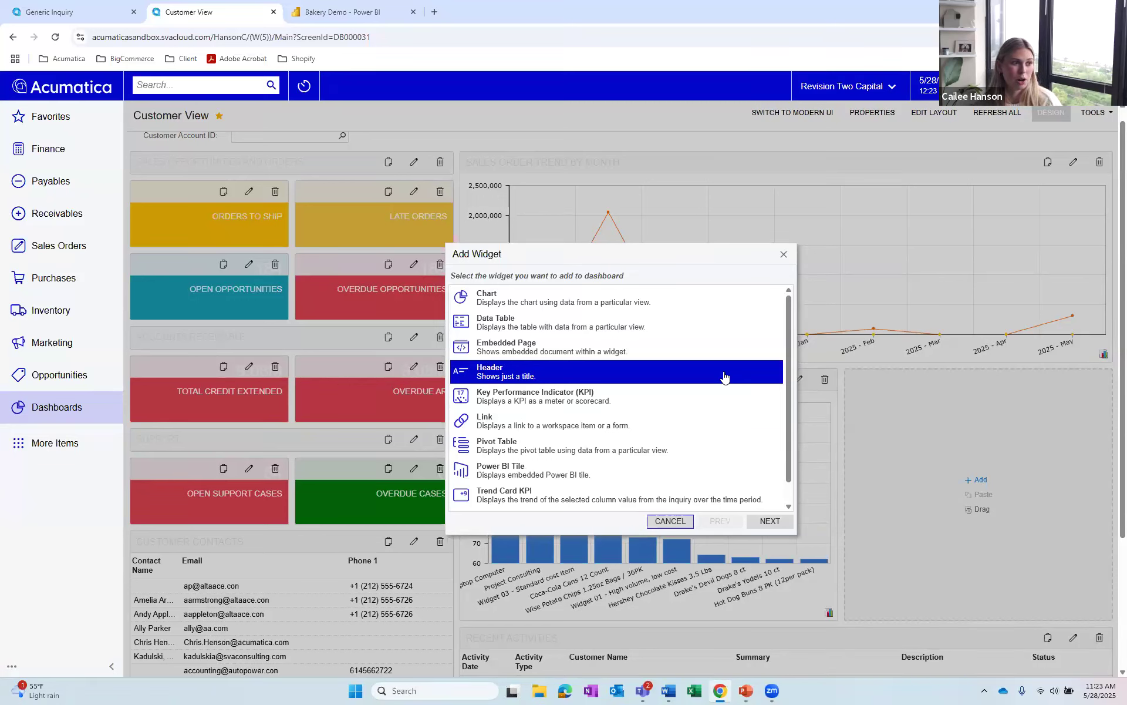
pyautogui.click(705, 406)
pyautogui.click(727, 473)
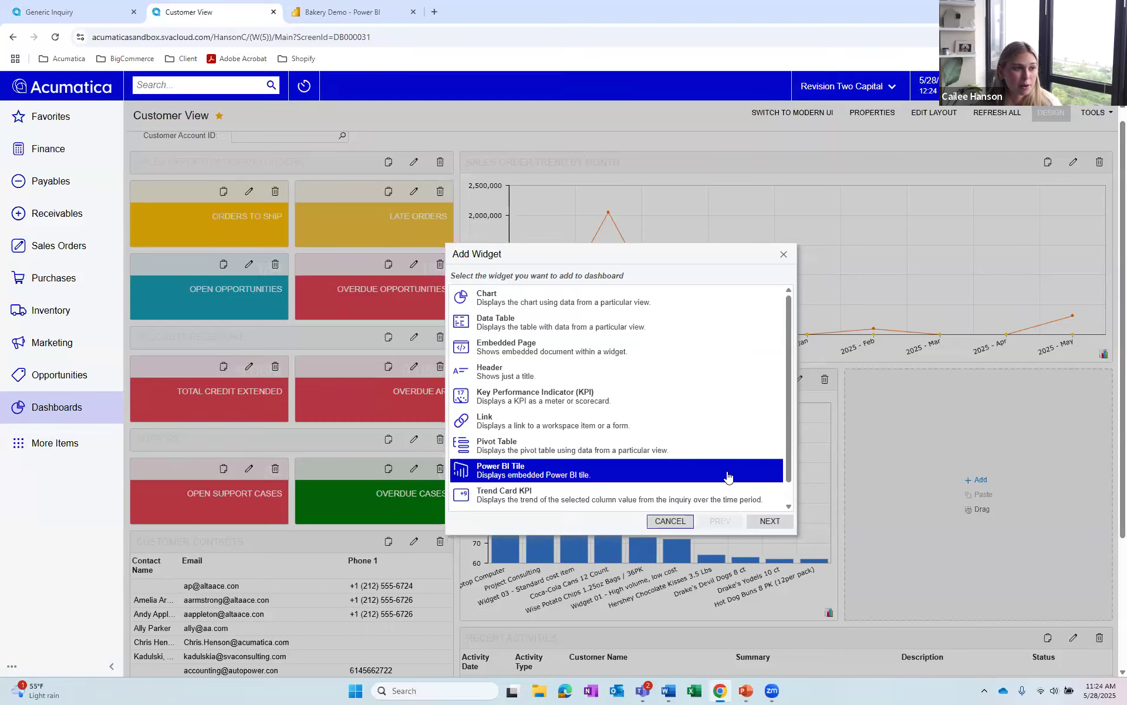
pyautogui.click(538, 399)
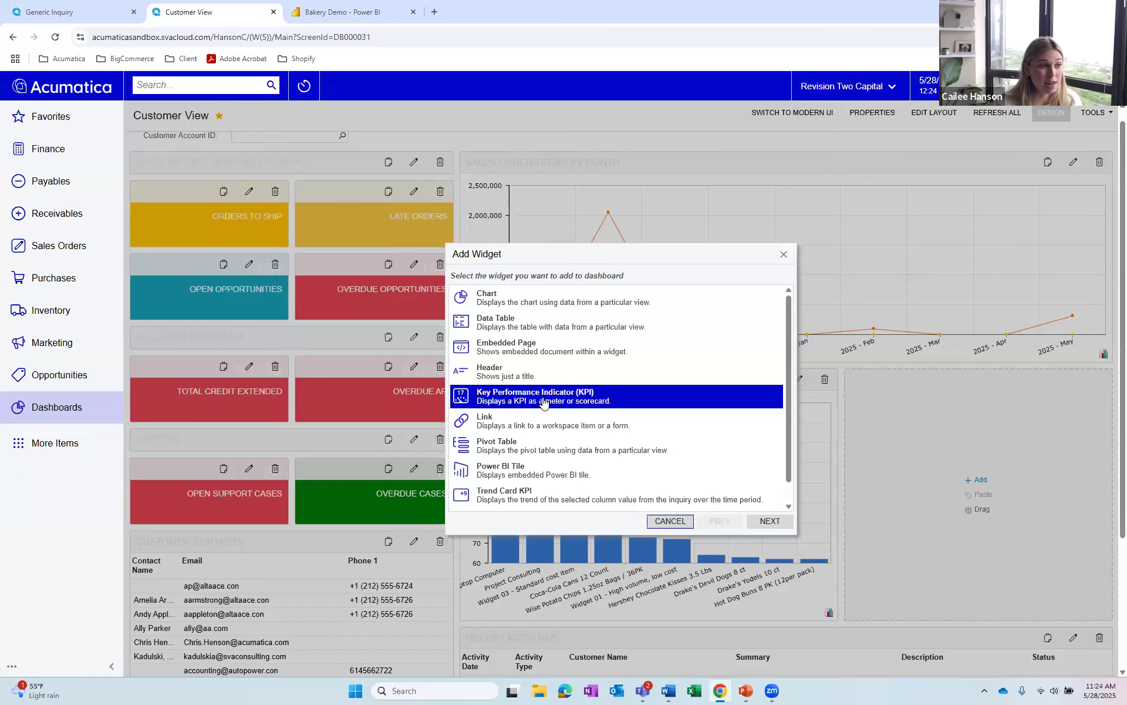
pyautogui.click(768, 524)
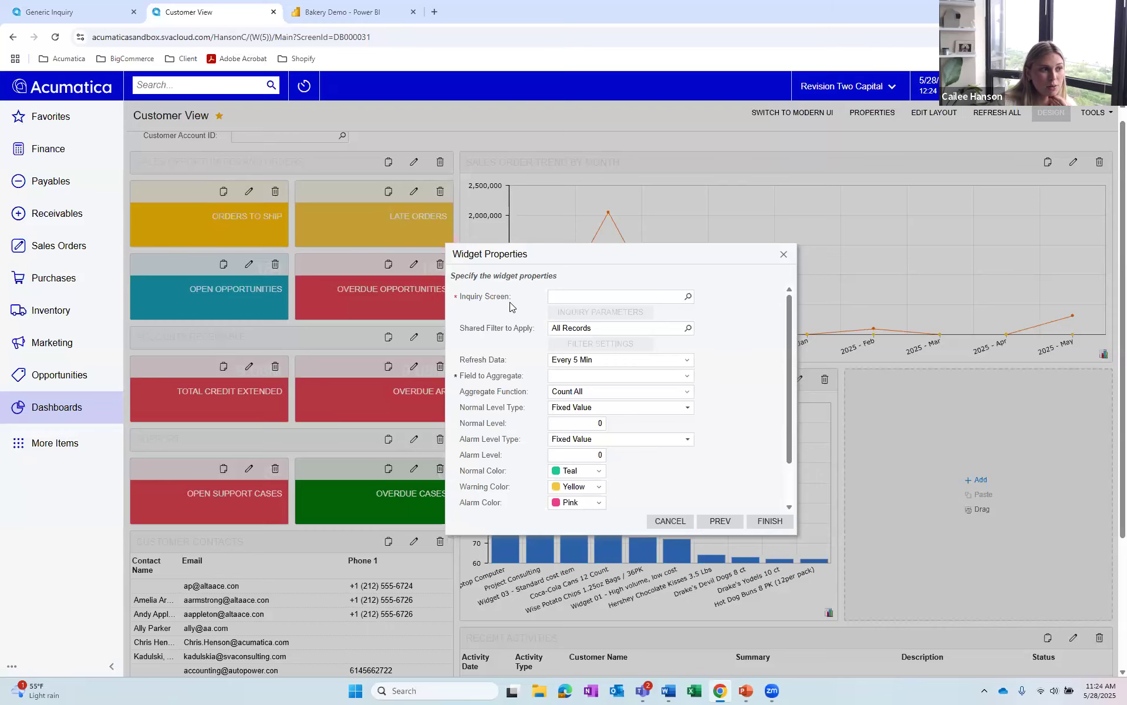
# Search the inquiry screens for invoices and set the widget's source to Invoices with screen ID SO.30.30.PL.
pyautogui.click(688, 297)
pyautogui.moveTo(774, 302); pyautogui.dragTo(736, 261)
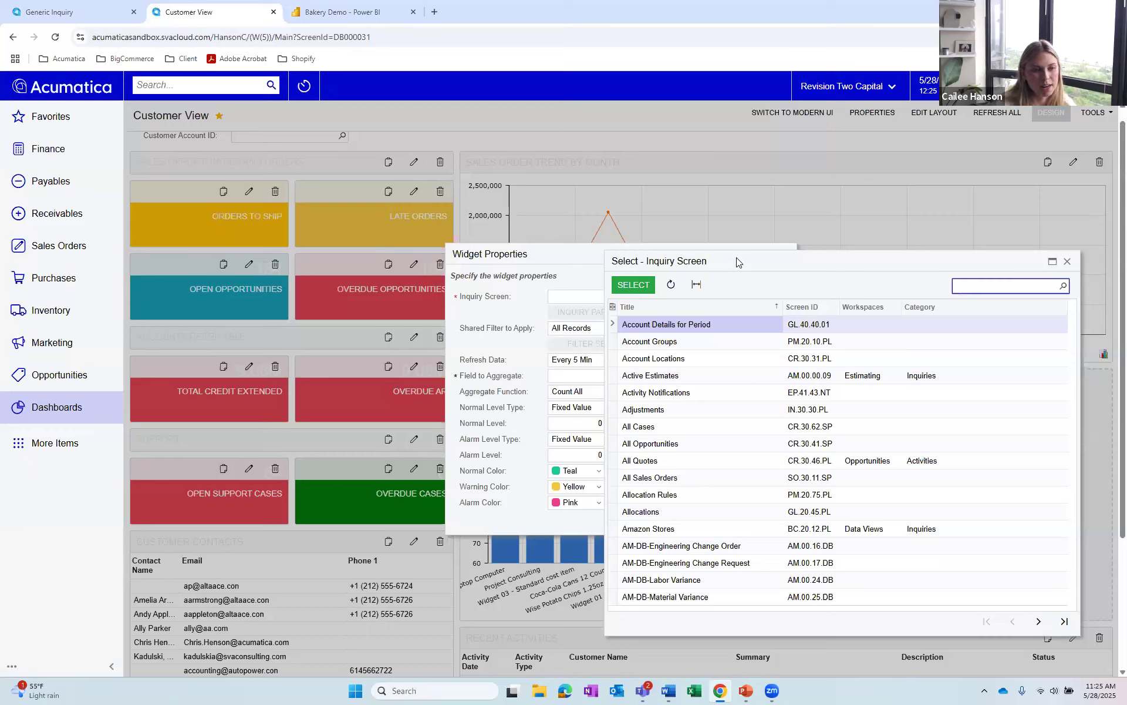
pyautogui.write('invoices')
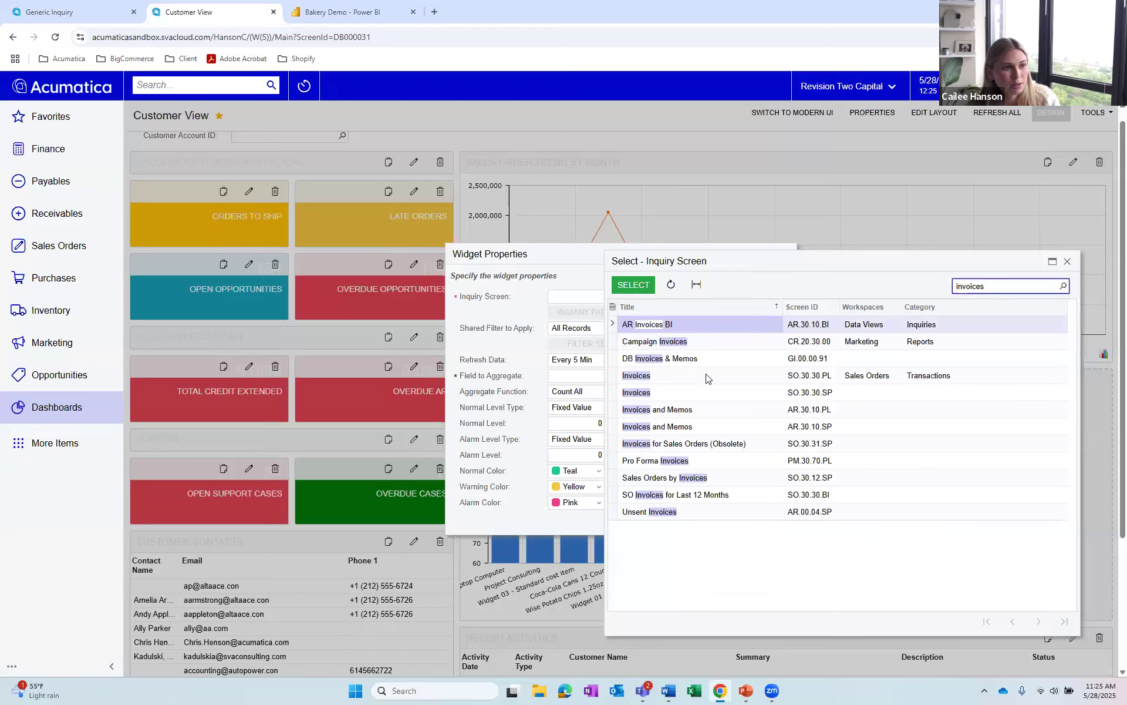
pyautogui.doubleClick(706, 376)
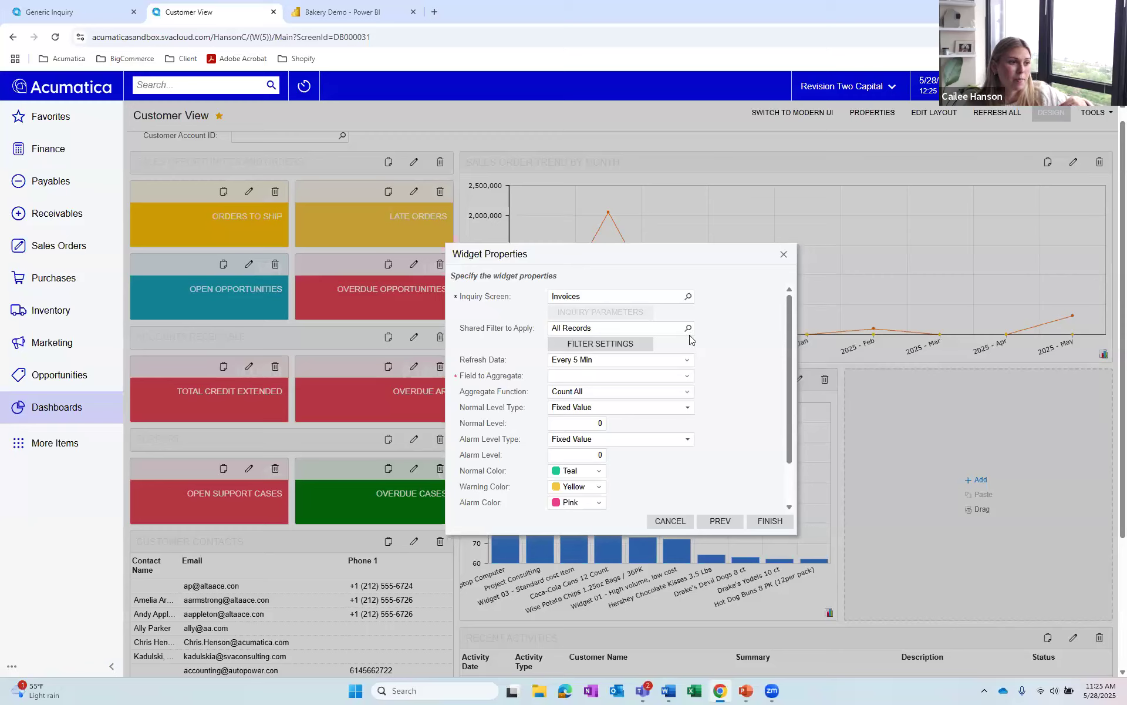
# Aggregate the Line Discounts field in the KPI widget using the Sum function.
pyautogui.click(686, 376)
pyautogui.scroll(-6, 579, 499)
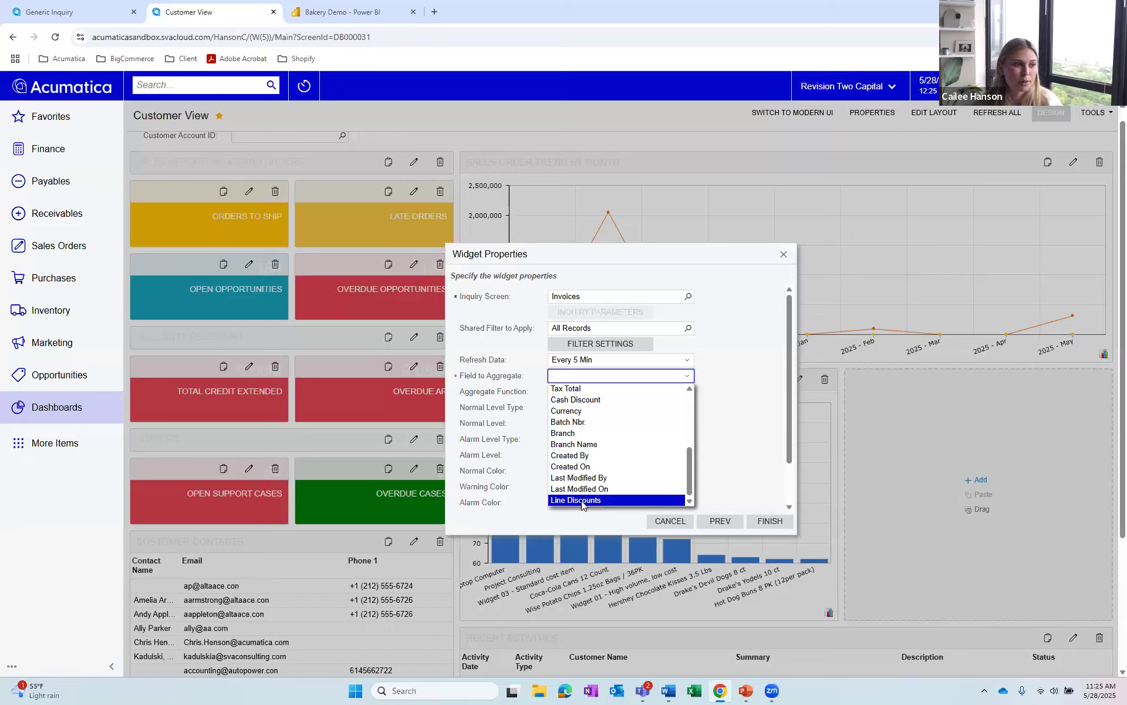
pyautogui.click(584, 501)
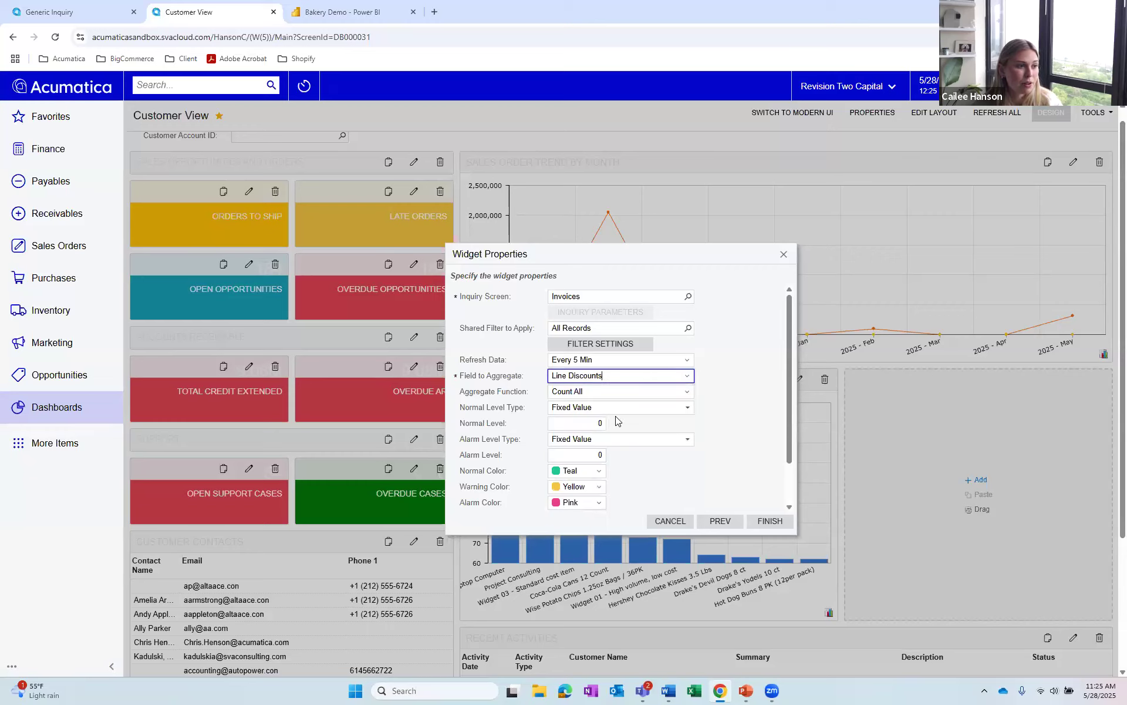
pyautogui.click(644, 391)
pyautogui.click(558, 450)
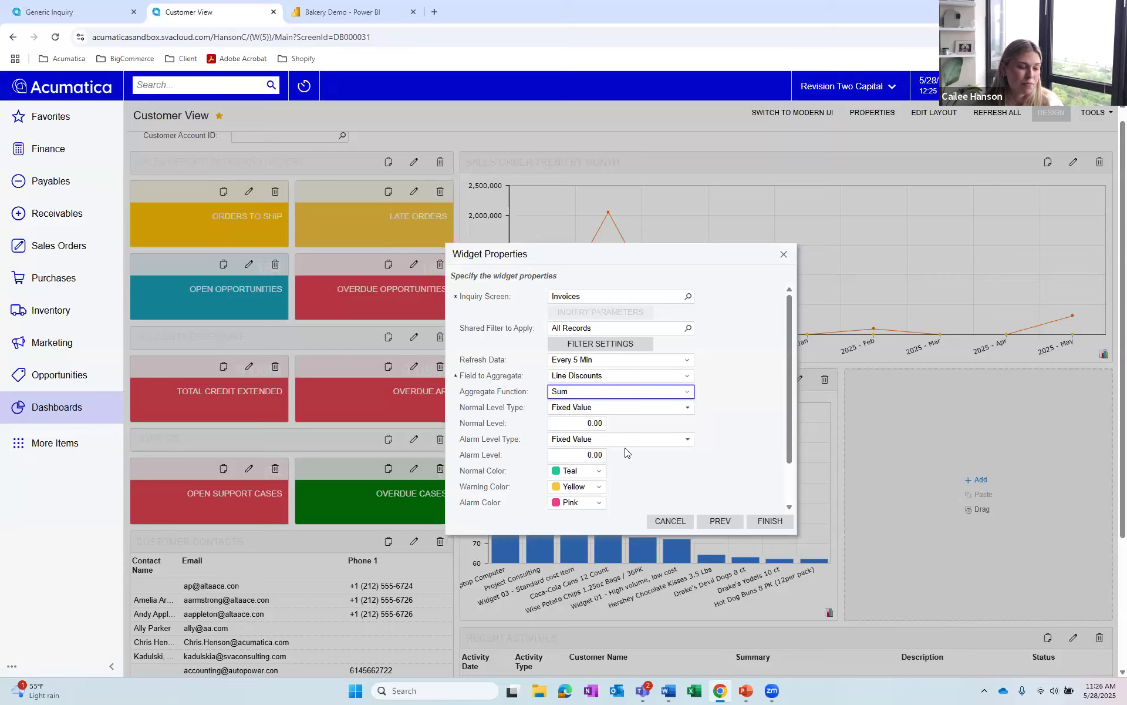
# Set the KPI widget's alarm level to 60,000 and its alarm color to Red.
pyautogui.click(591, 454)
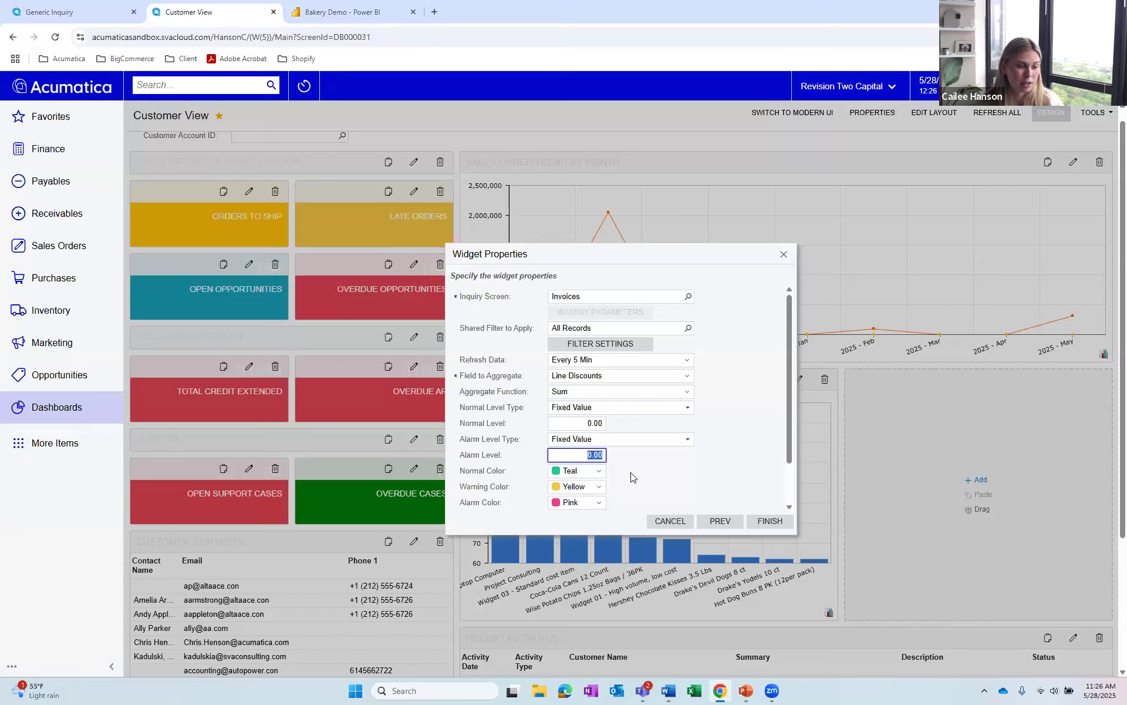
pyautogui.write('60000')
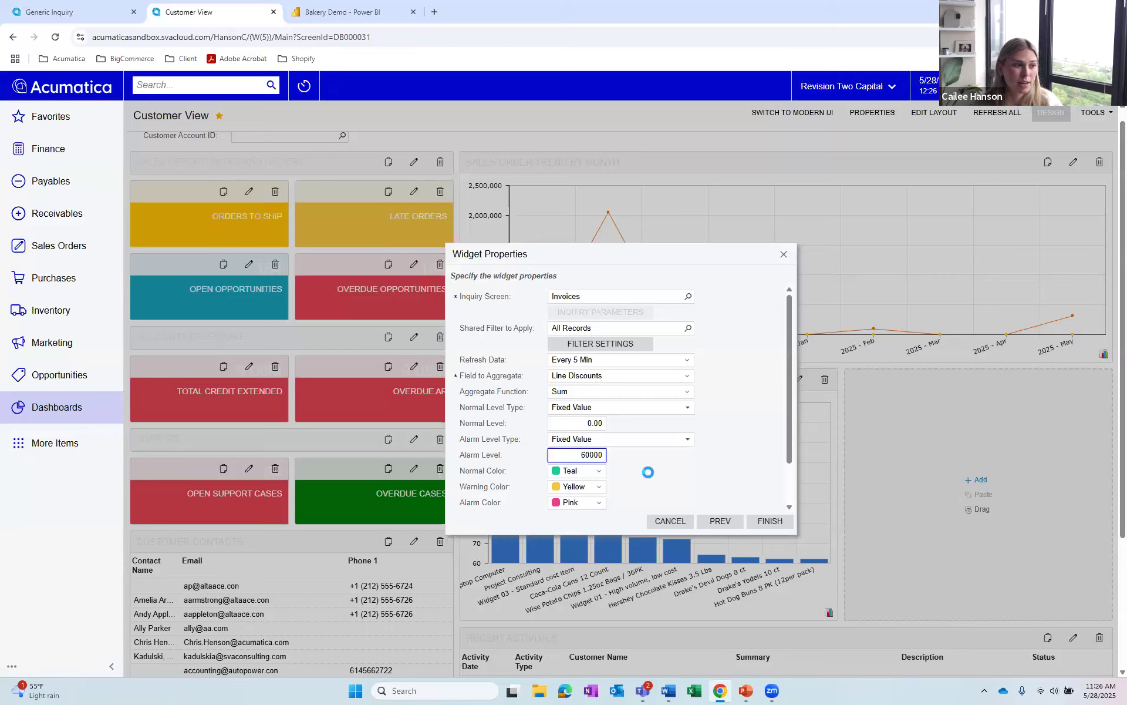
pyautogui.click(599, 502)
pyautogui.click(573, 528)
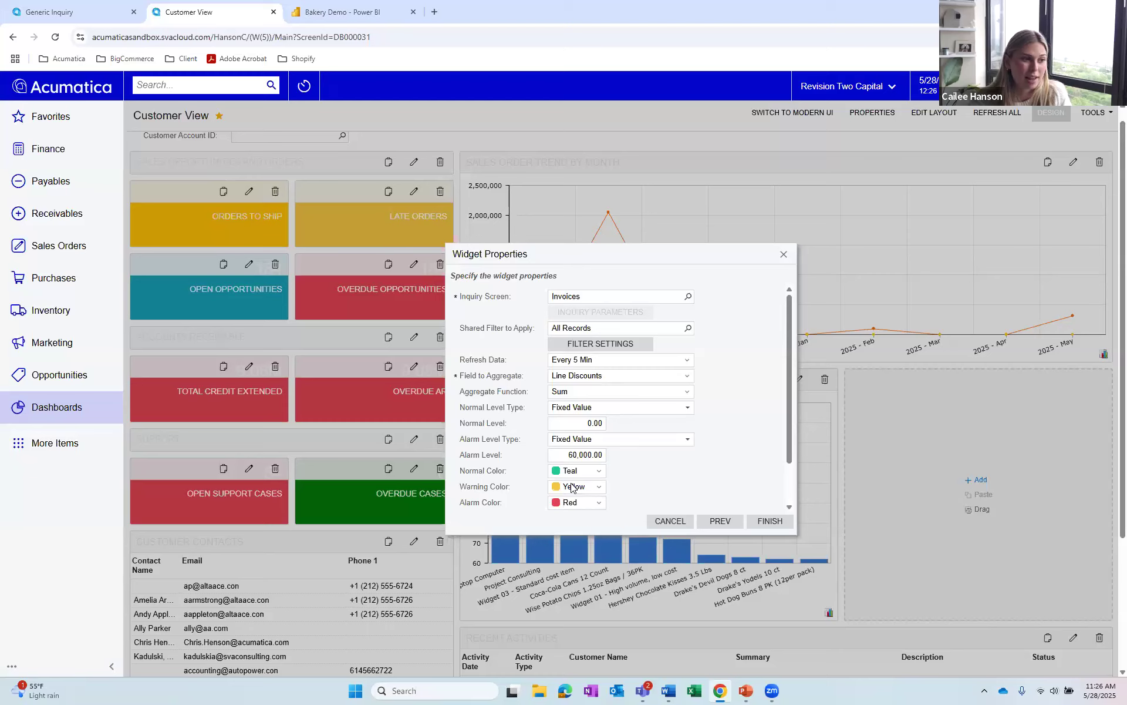
pyautogui.click(598, 470)
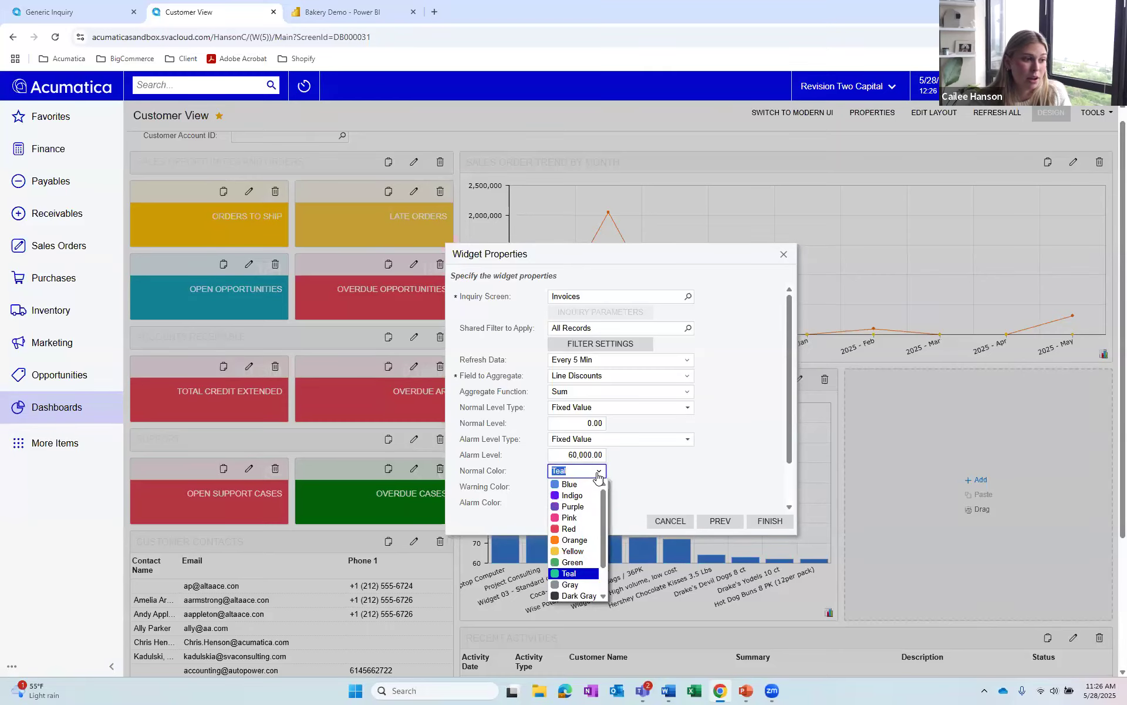
pyautogui.click(599, 470)
pyautogui.click(657, 477)
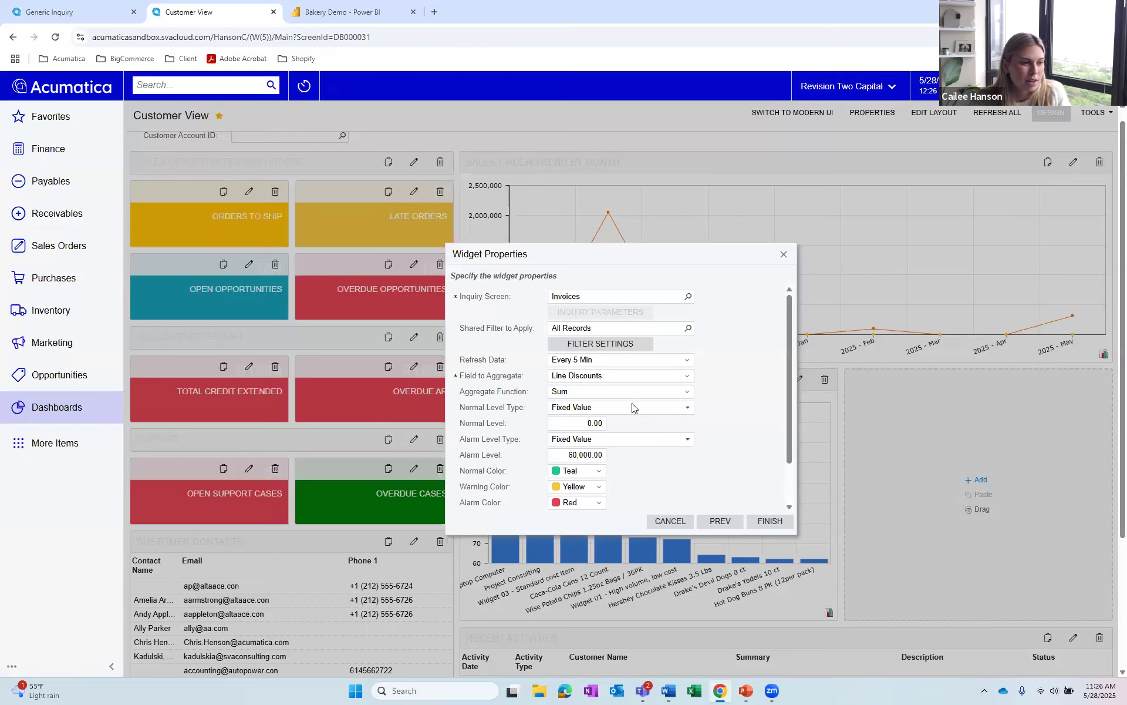
# Add a filter on the Created On field that limits the widget's data to this month.
pyautogui.scroll(-4, 646, 411)
pyautogui.scroll(3, 652, 382)
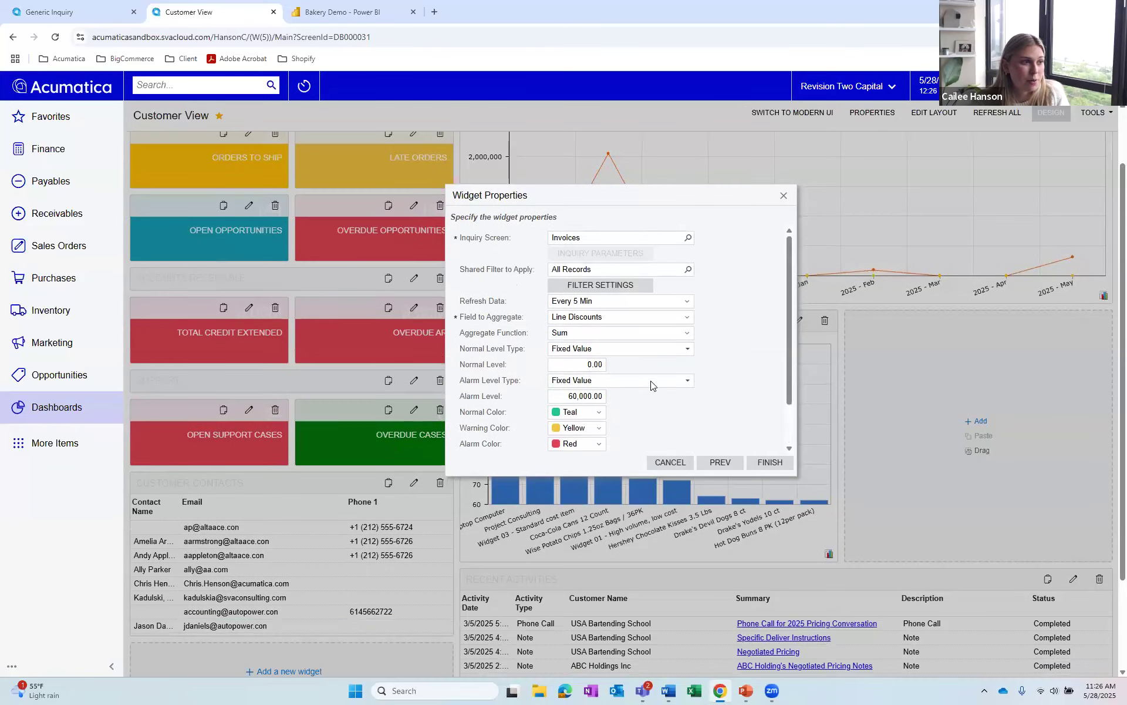
pyautogui.click(612, 283)
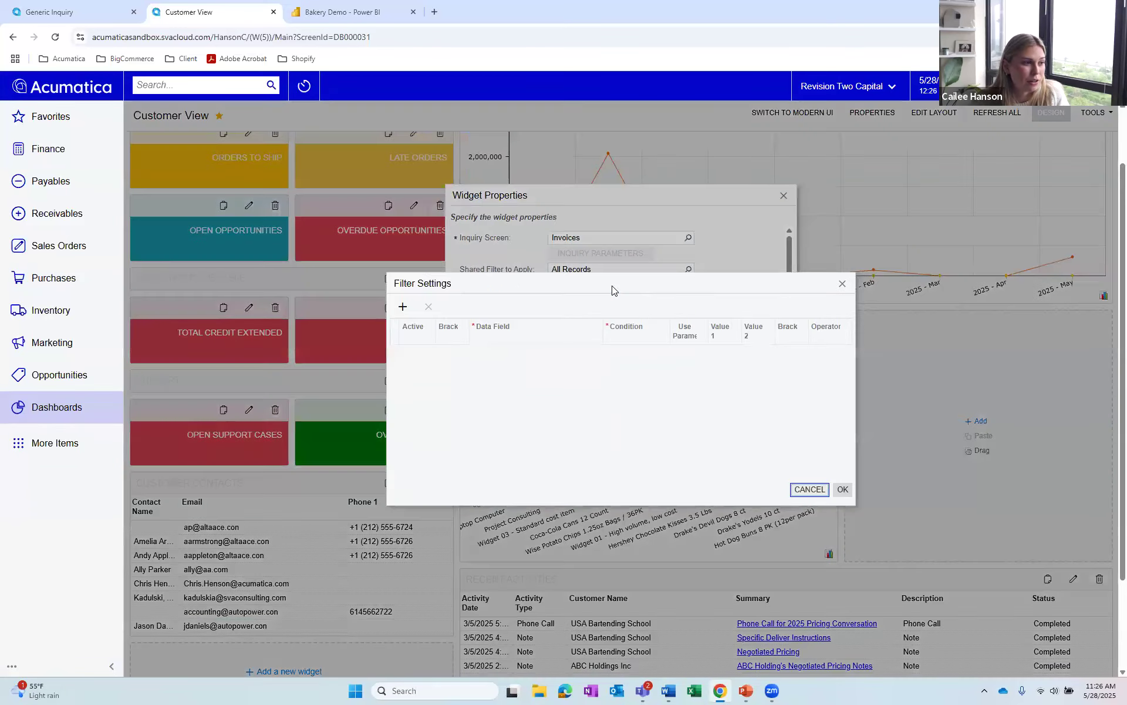
pyautogui.click(403, 306)
pyautogui.click(502, 354)
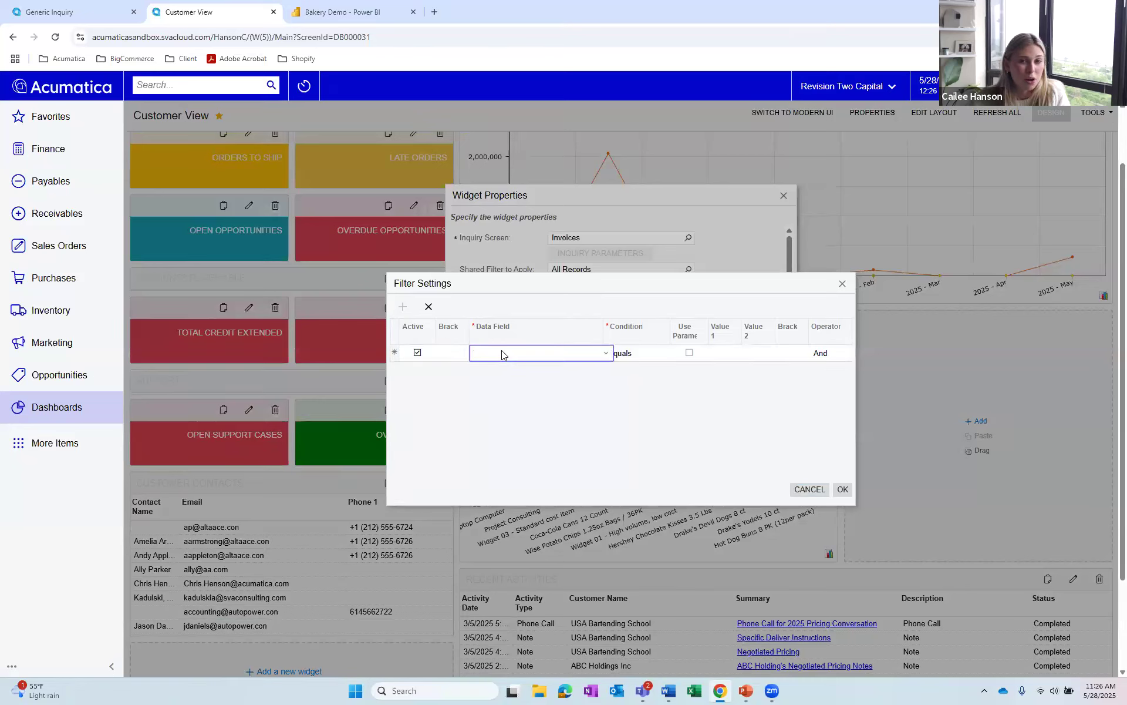
pyautogui.click(502, 353)
pyautogui.click(517, 446)
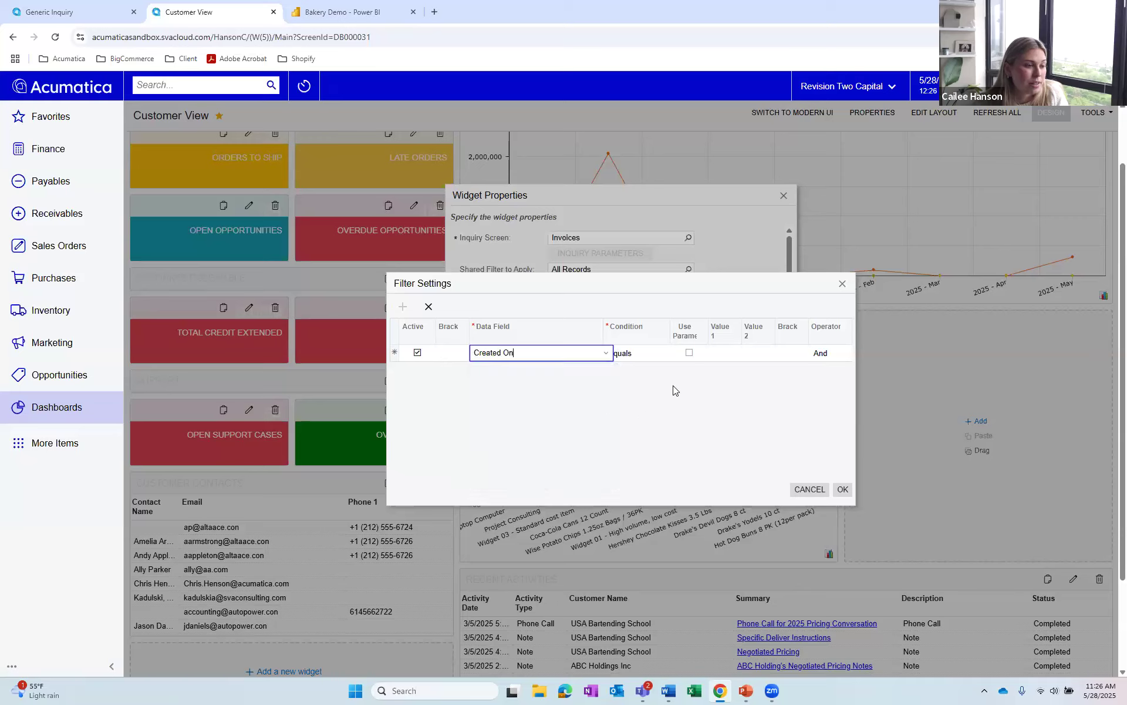
pyautogui.click(640, 354)
pyautogui.click(673, 352)
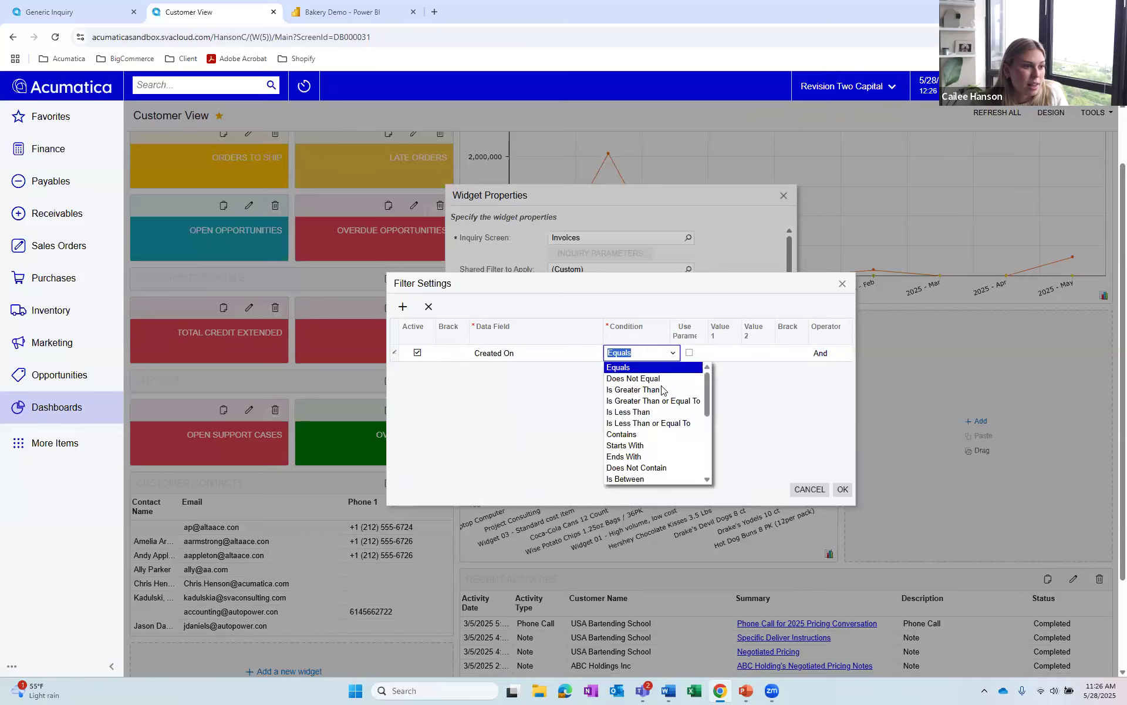
pyautogui.scroll(-2, 641, 420)
pyautogui.click(641, 421)
pyautogui.click(842, 489)
# Caption the KPI widget "This Month's Total Discounts" and finish adding it to the dashboard.
pyautogui.scroll(-5, 617, 352)
pyautogui.click(599, 439)
pyautogui.write('This Month')
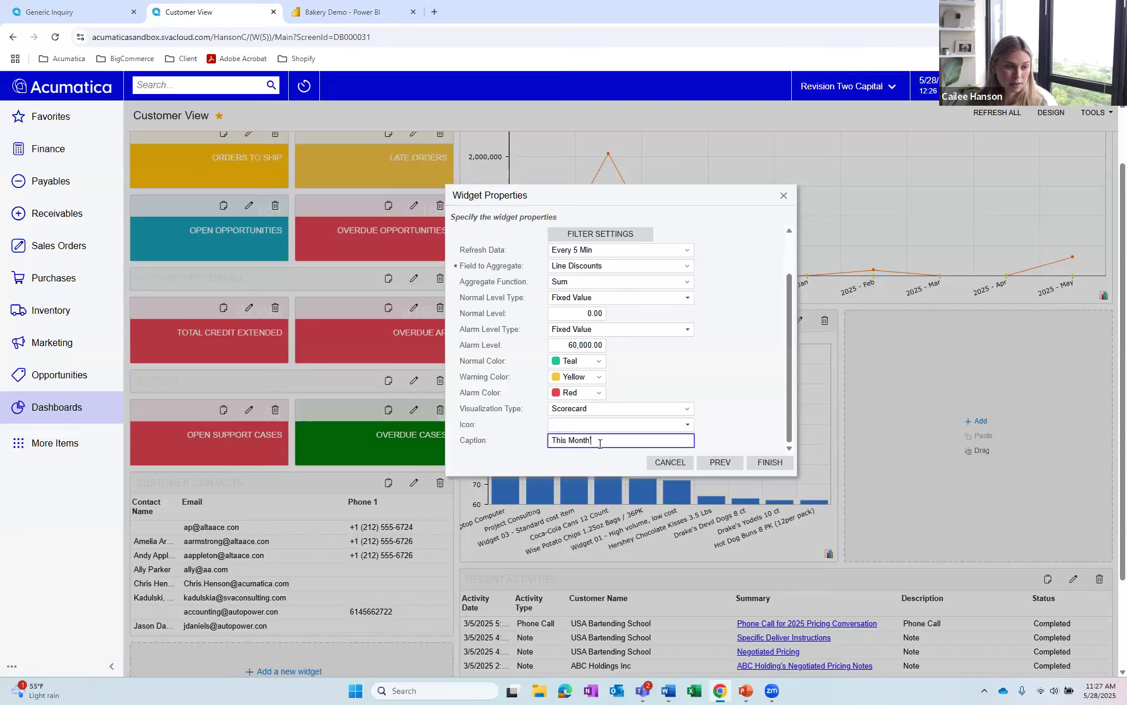
pyautogui.write("'s Total Discounts")
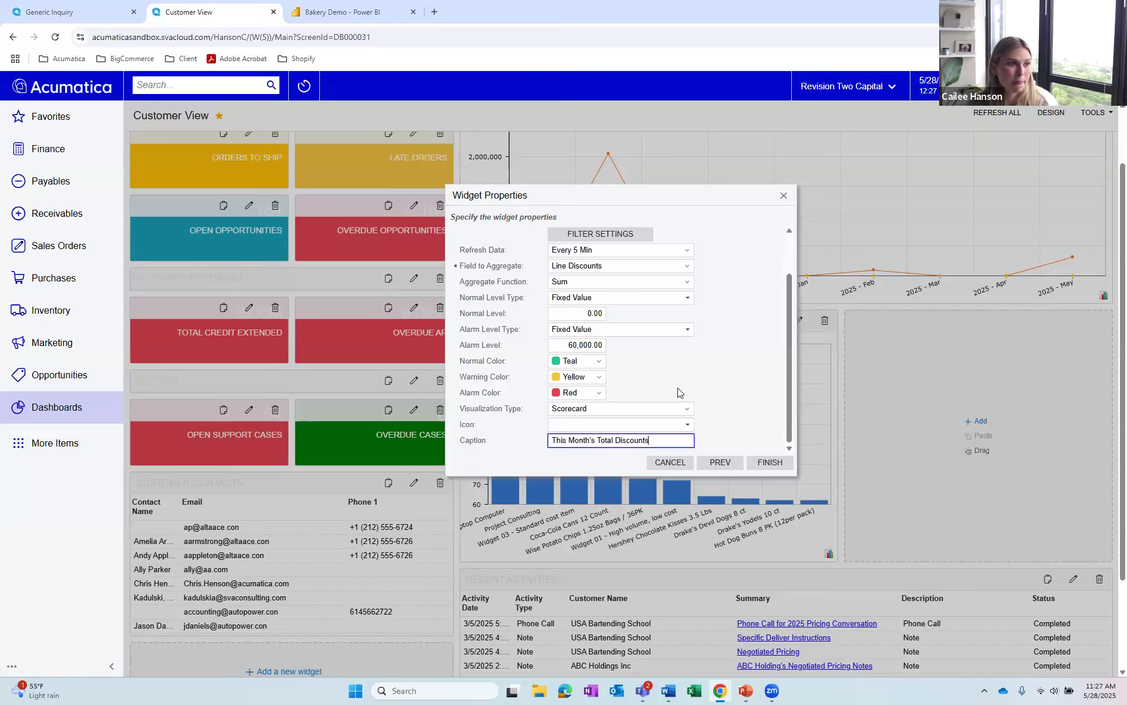
pyautogui.scroll(-2, 678, 392)
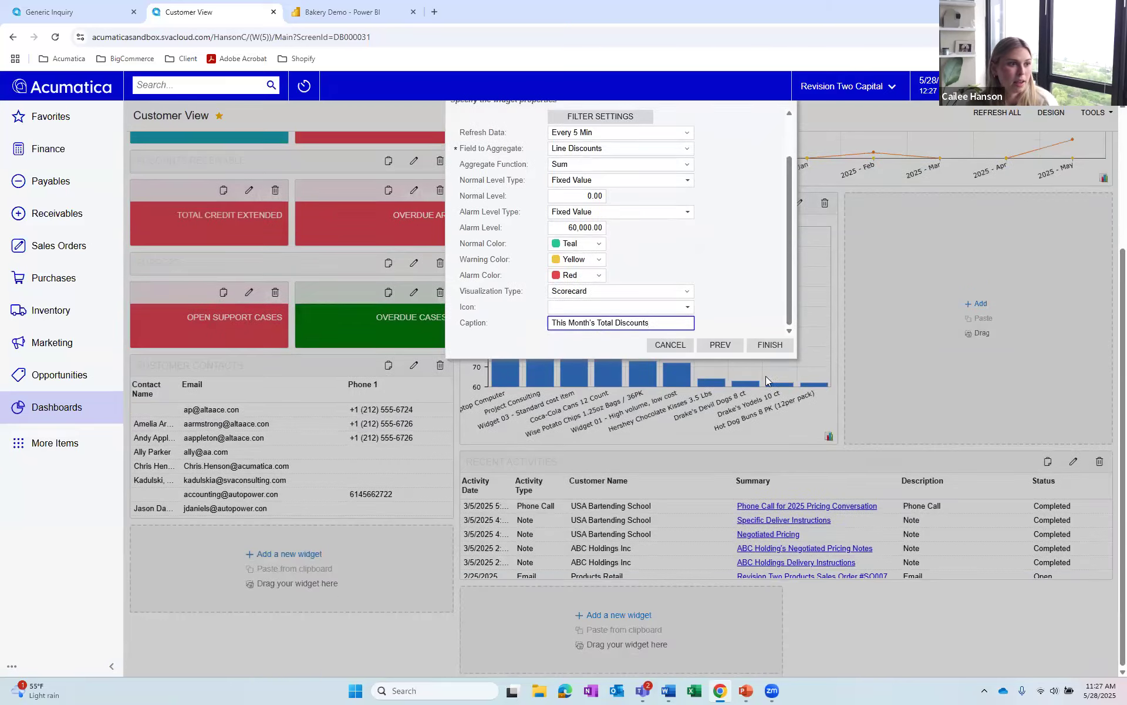
pyautogui.click(768, 344)
pyautogui.scroll(3, 828, 513)
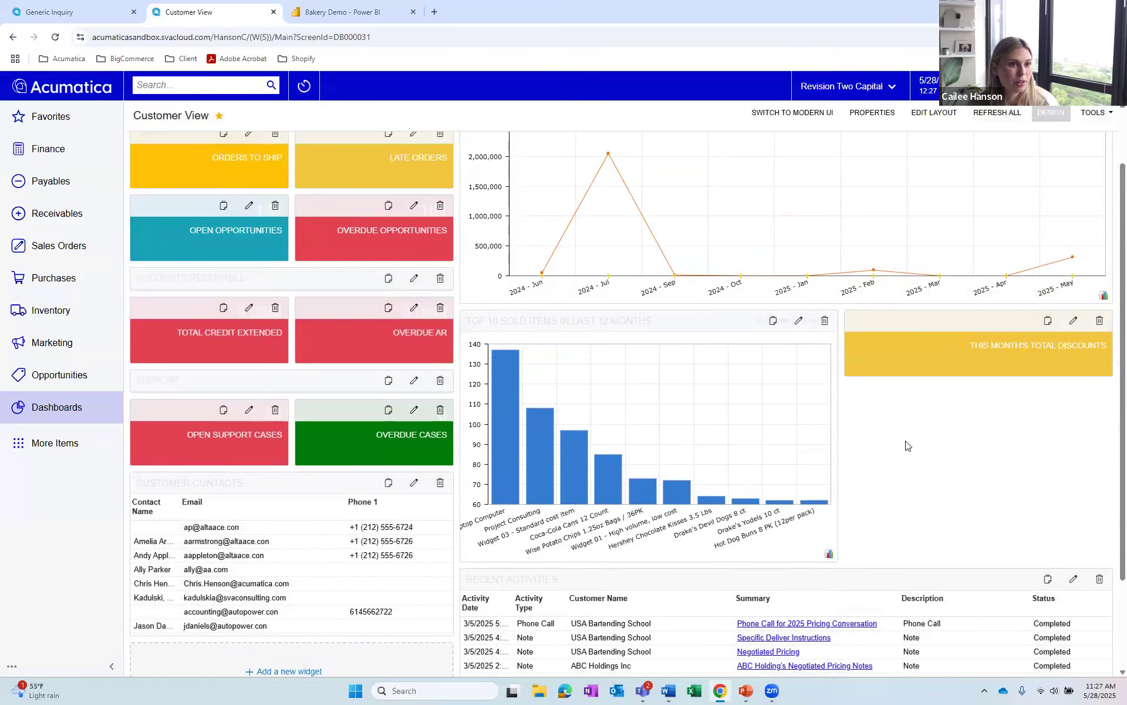
# Leave design mode and examine the invoices behind the This Month's Total Discounts widget, then return to the dashboard.
pyautogui.click(1046, 116)
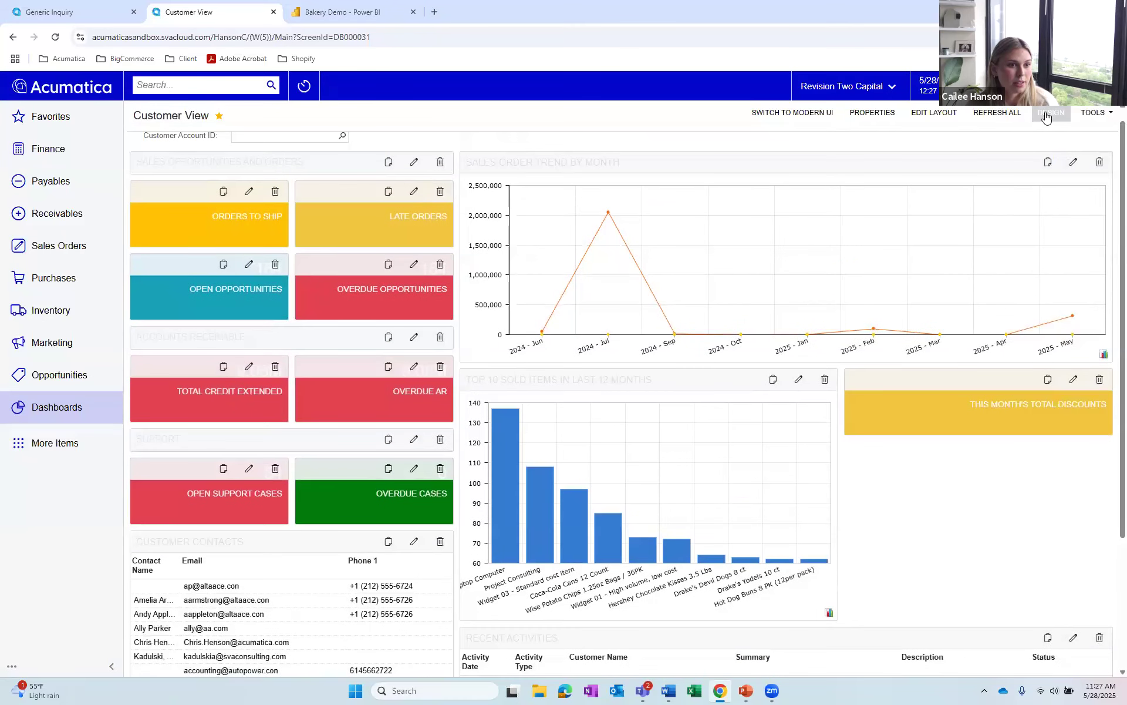
pyautogui.click(996, 404)
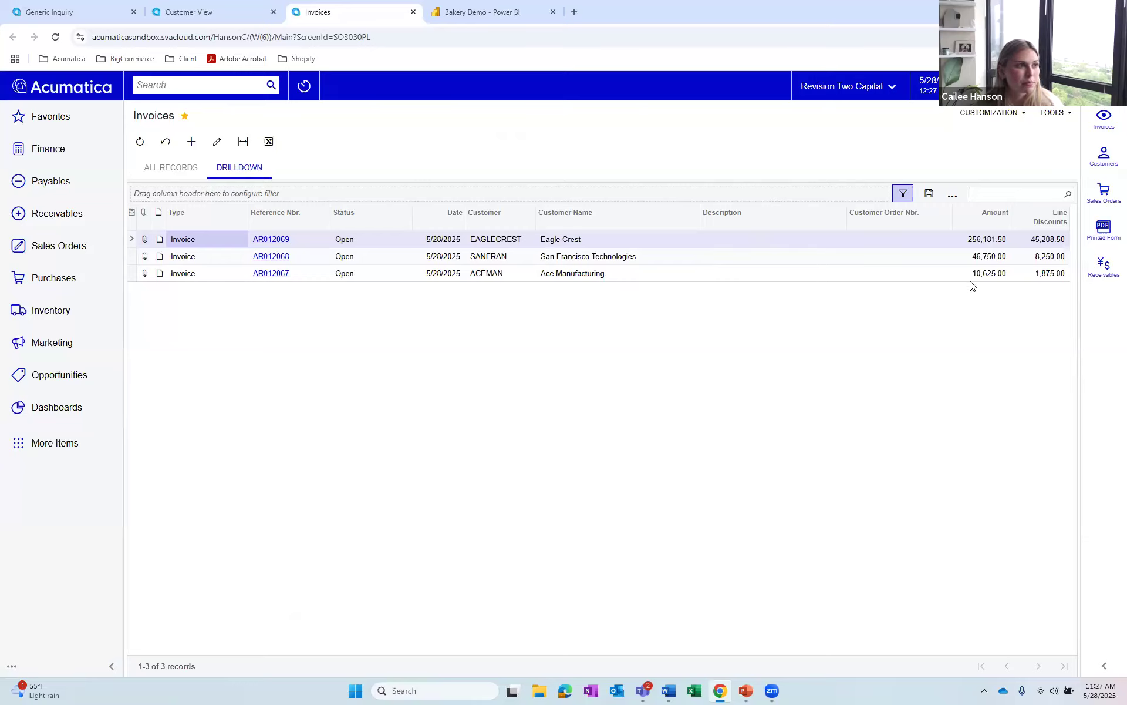
pyautogui.click(413, 12)
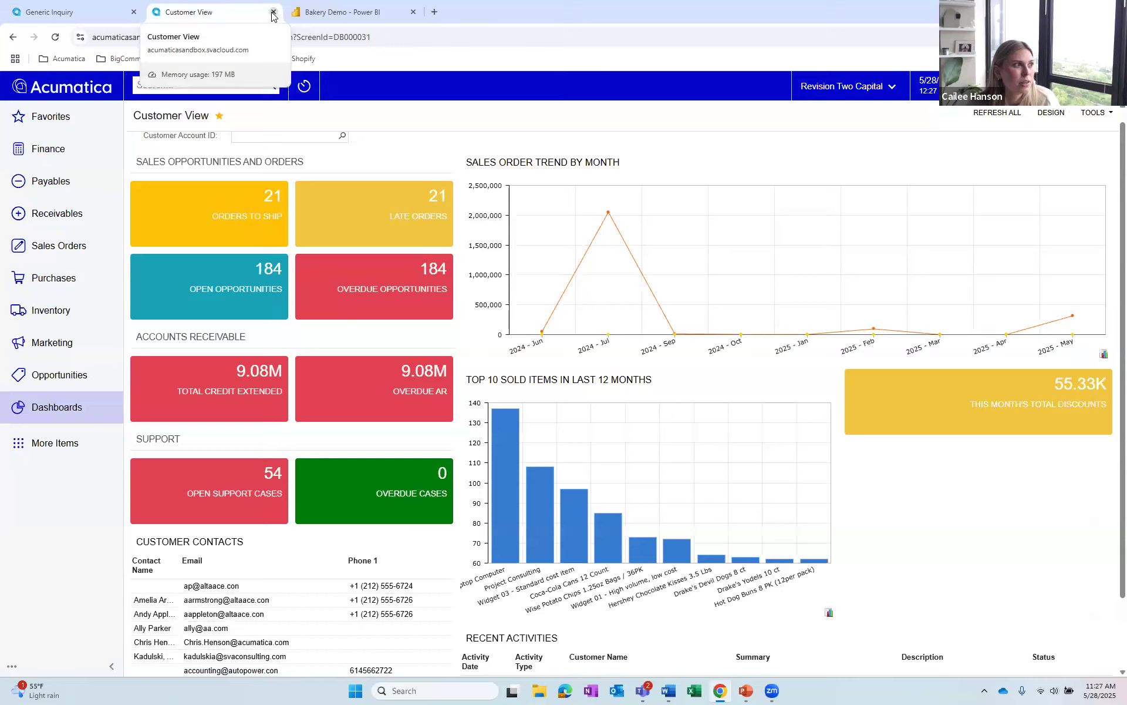
# Close the Customer View dashboard and open the Invoices list from the Sales Orders workspace.
pyautogui.click(273, 12)
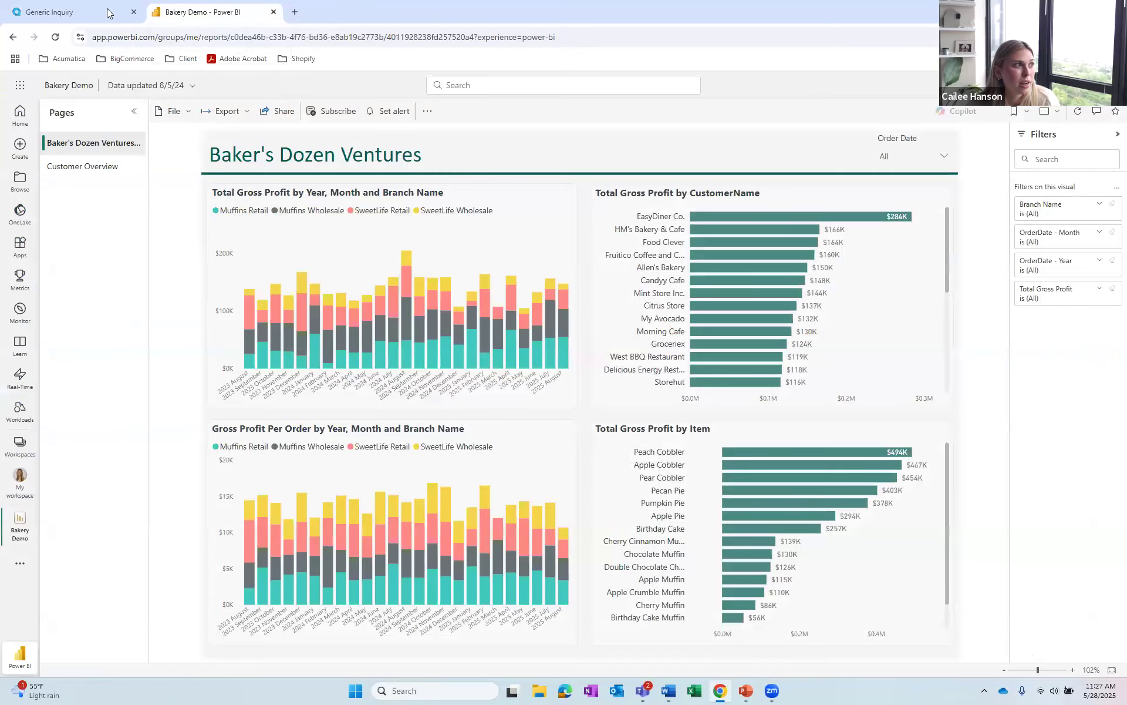
pyautogui.click(110, 13)
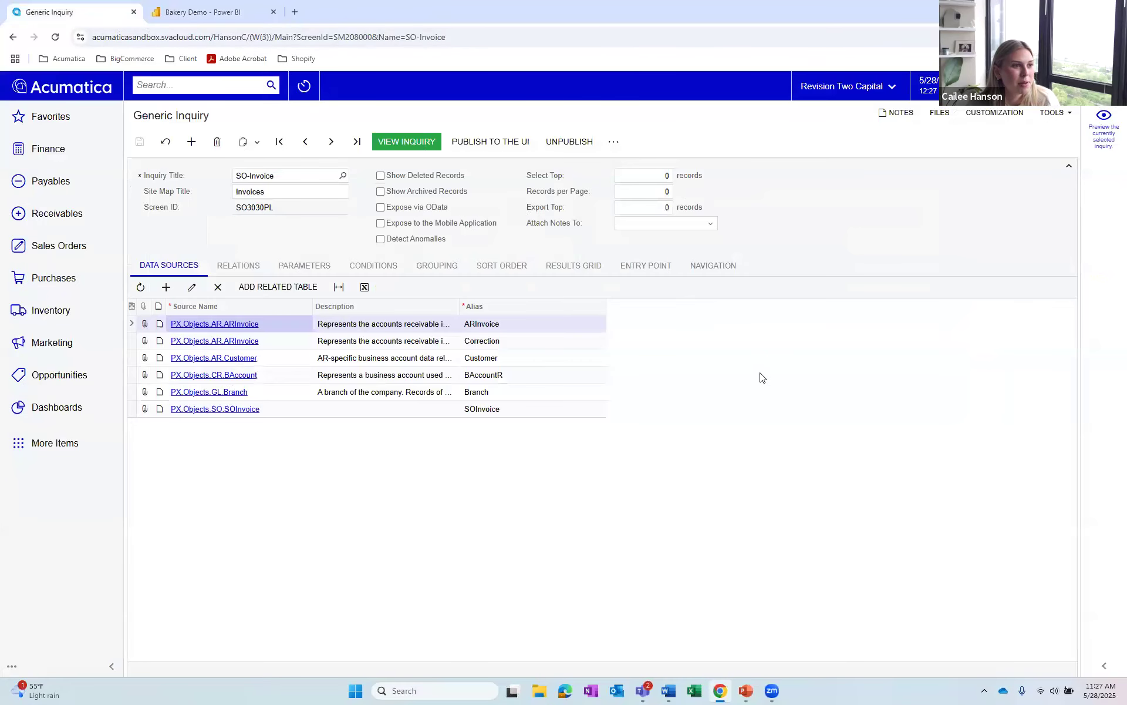
pyautogui.click(57, 407)
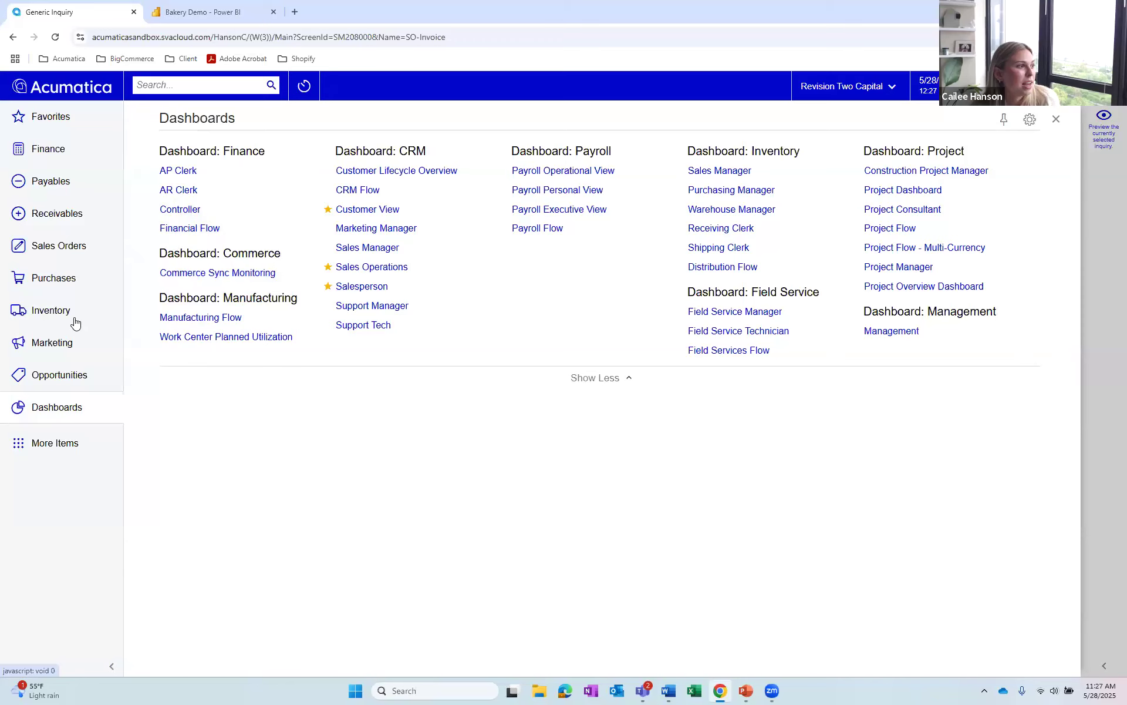
pyautogui.click(69, 249)
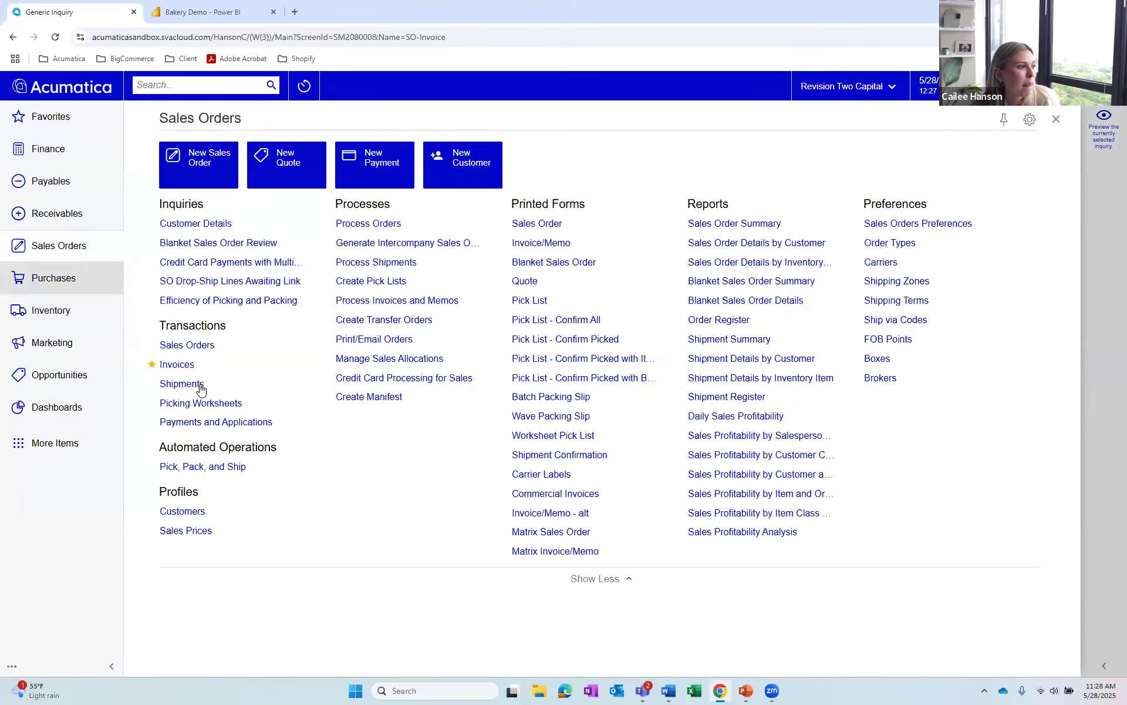
pyautogui.click(173, 365)
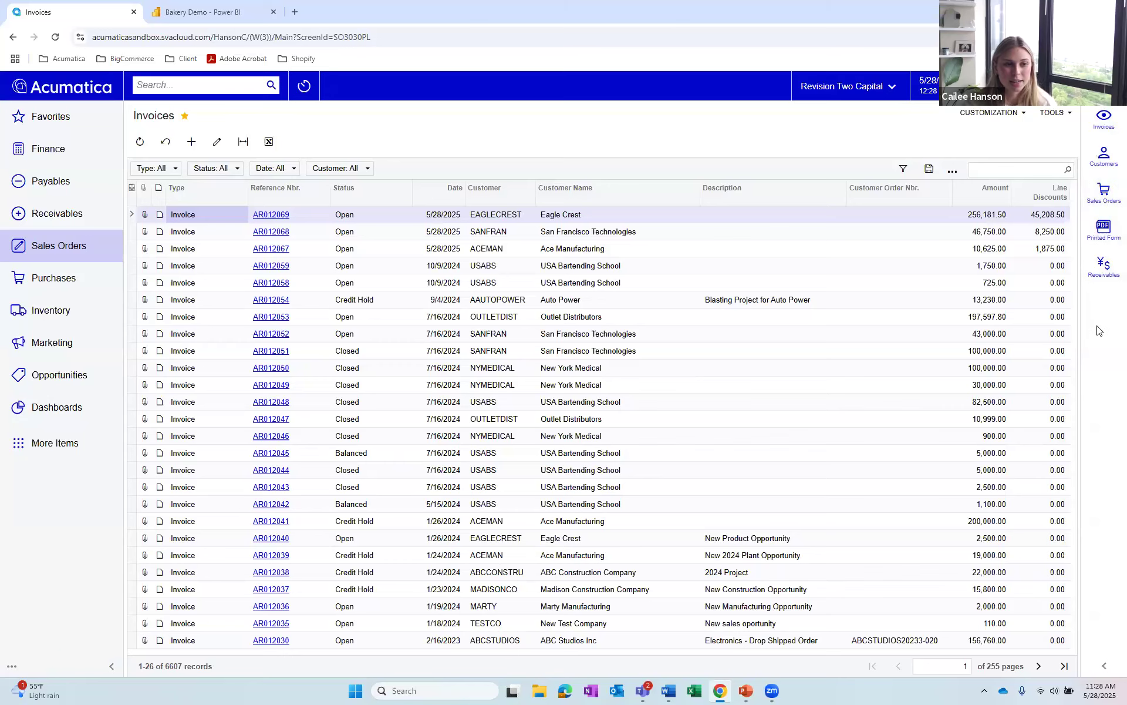
# Preview the first Eagle Crest invoice in a widened side panel and examine its line details, discounts and addresses.
pyautogui.click(1108, 122)
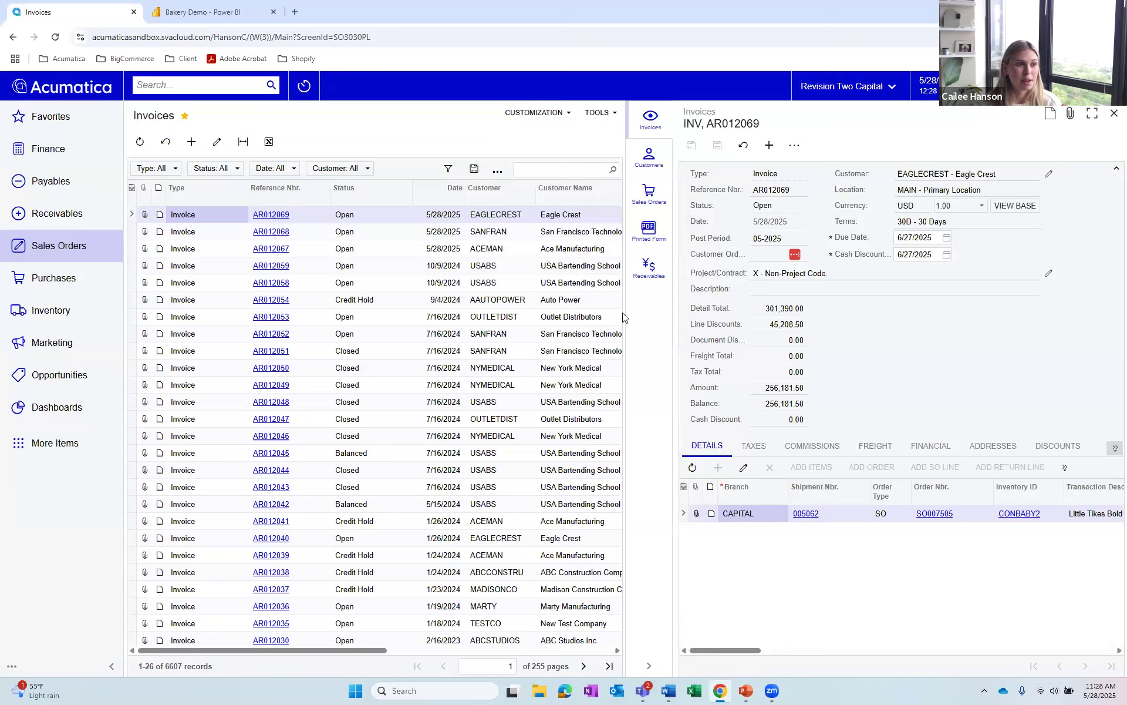
pyautogui.moveTo(626, 314); pyautogui.dragTo(589, 316)
pyautogui.moveTo(719, 650); pyautogui.dragTo(813, 650)
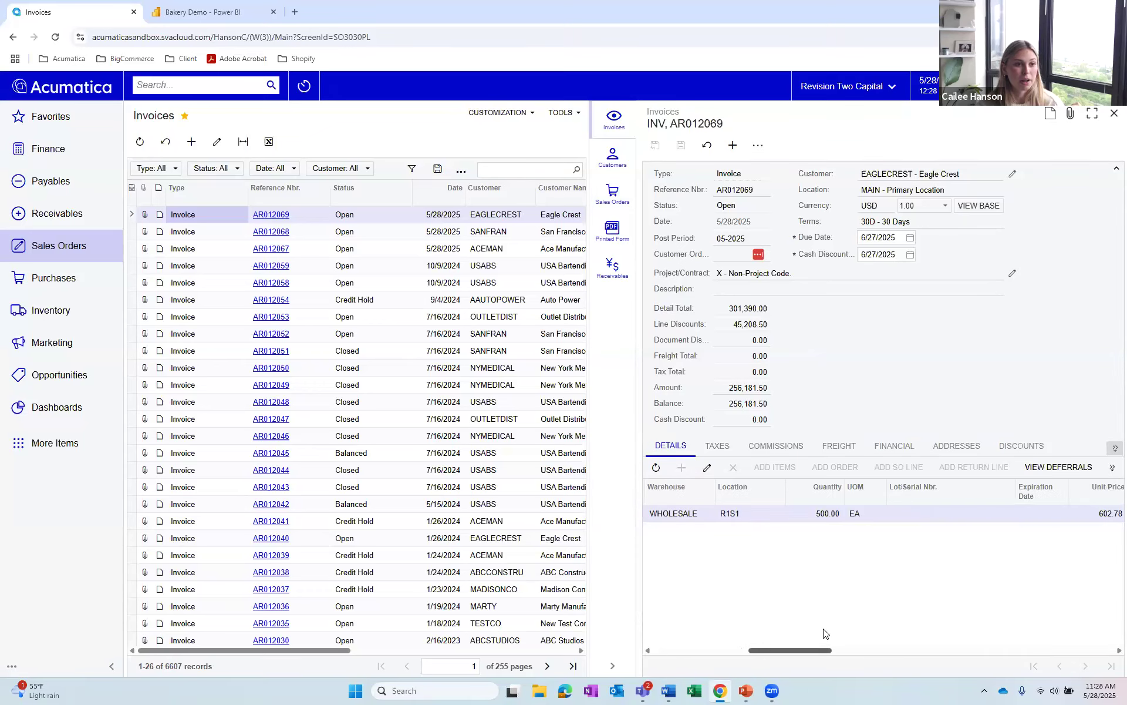
pyautogui.click(1011, 441)
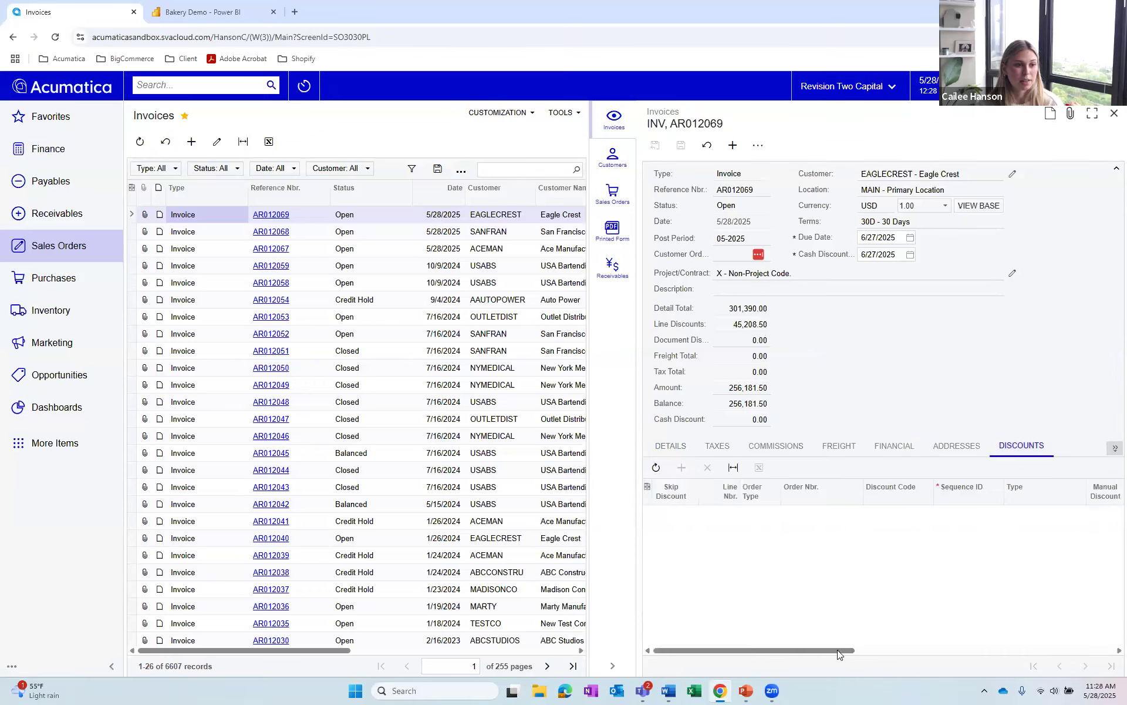
pyautogui.click(957, 446)
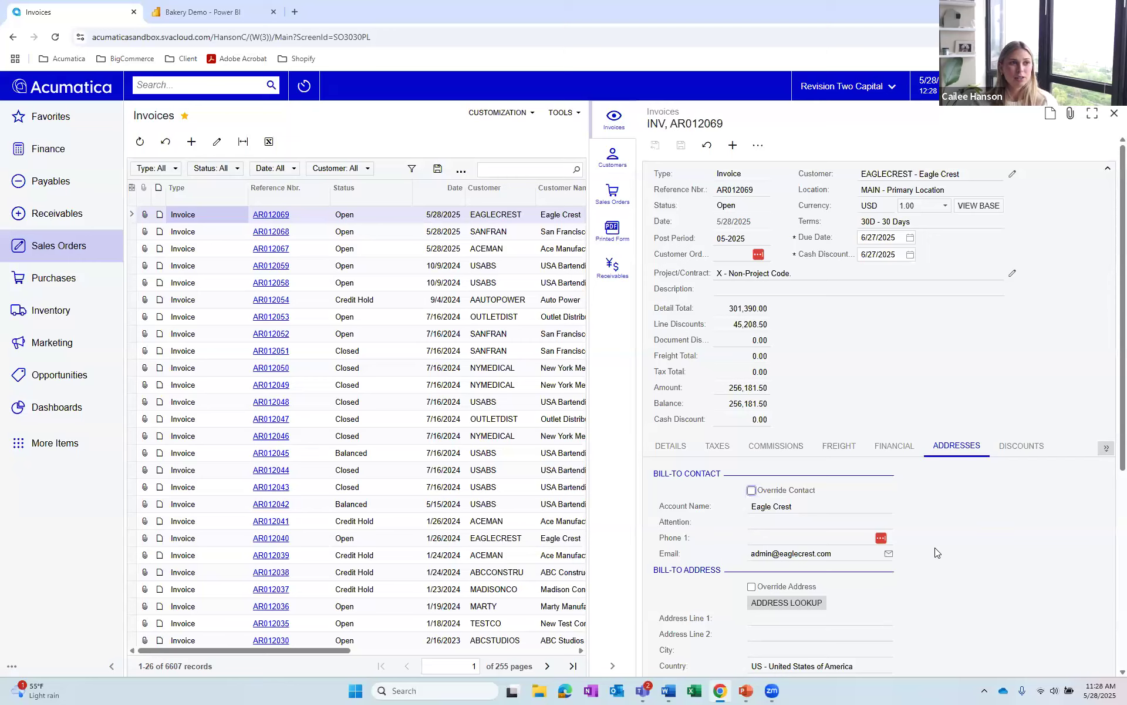
pyautogui.click(682, 449)
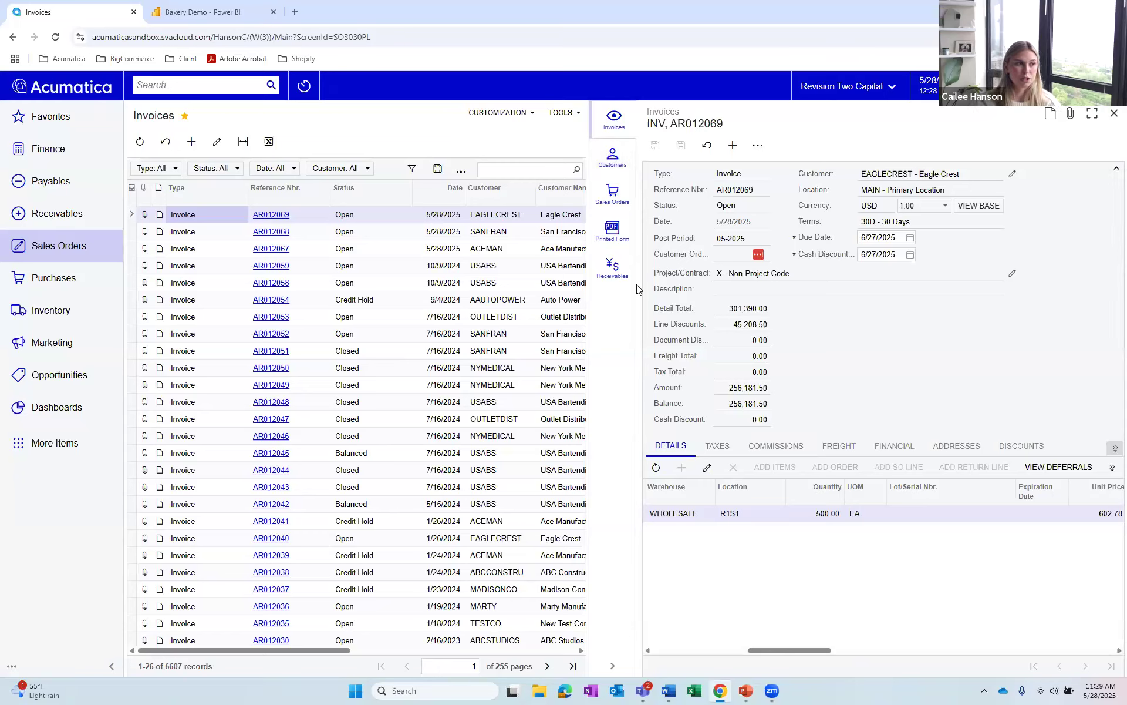
# Preview a San Francisco Technologies, a USA Bartending School and an Outlet Distributors invoice in turn in the Invoices side panel.
pyautogui.click(405, 231)
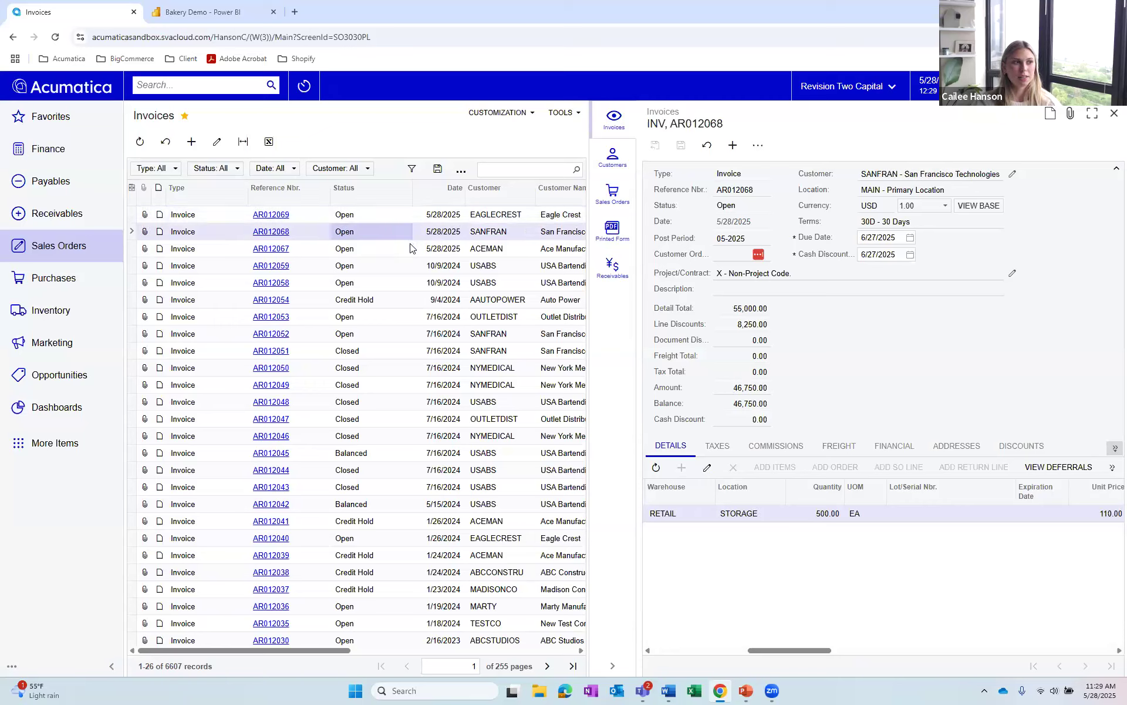
pyautogui.click(400, 288)
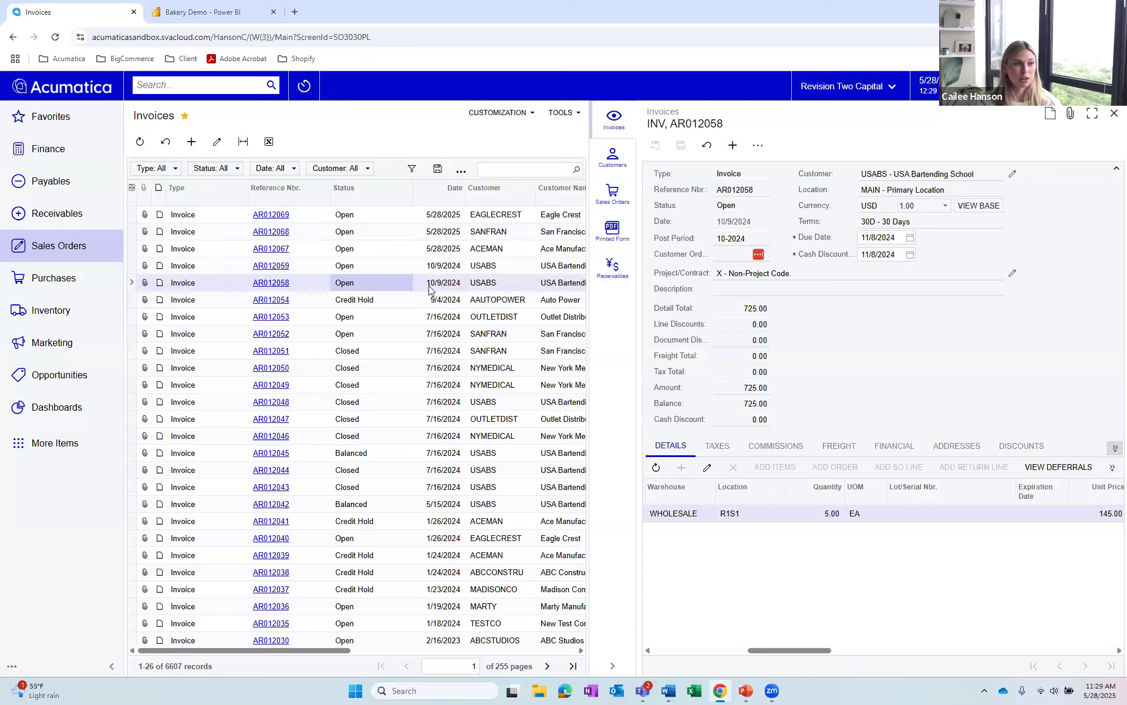
pyautogui.click(418, 318)
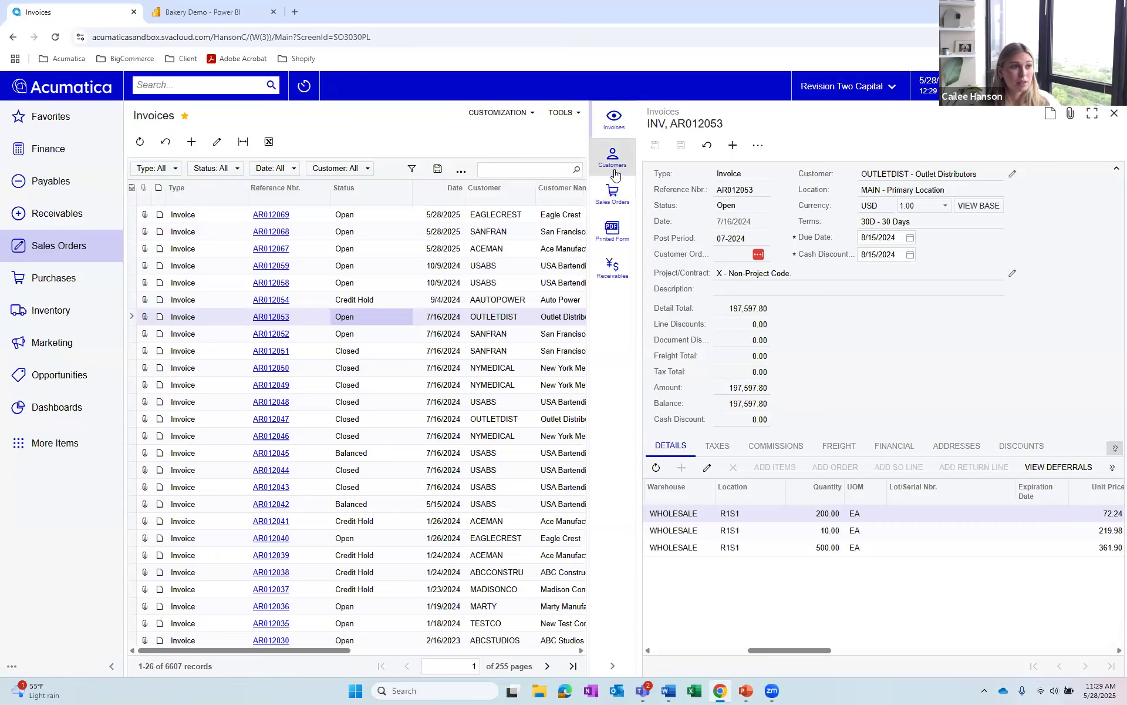
# Examine the Receivables side panel for Outlet Distributors and New York Medical, then close the side panel.
pyautogui.click(612, 267)
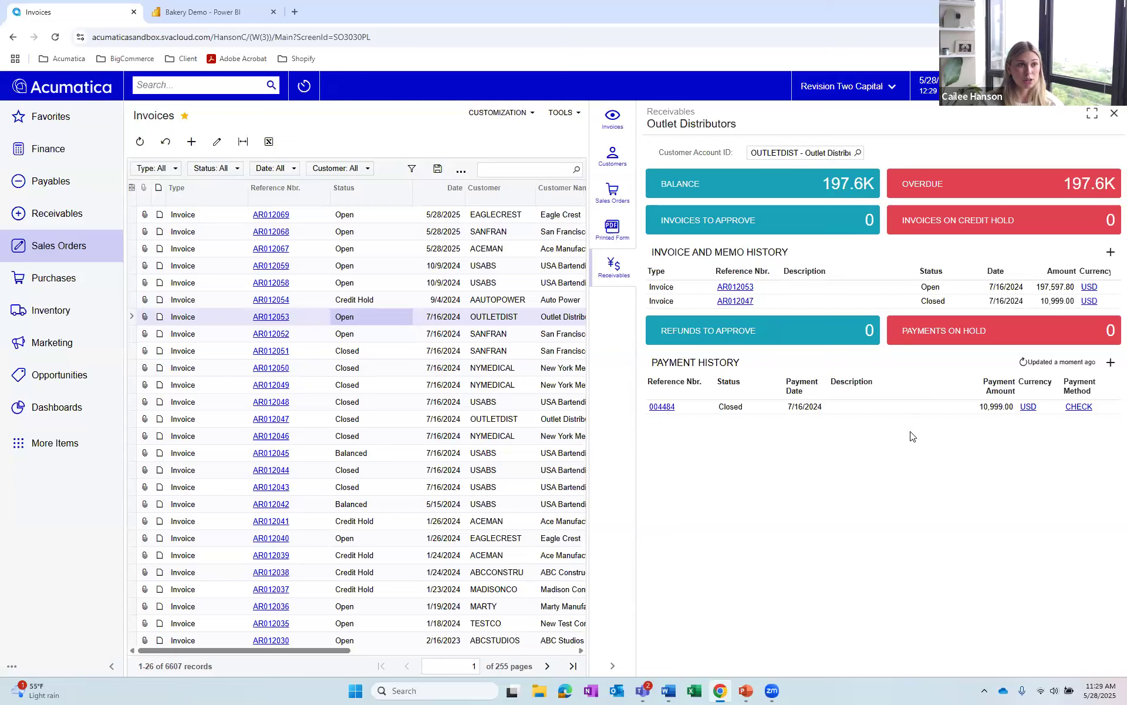
pyautogui.click(475, 369)
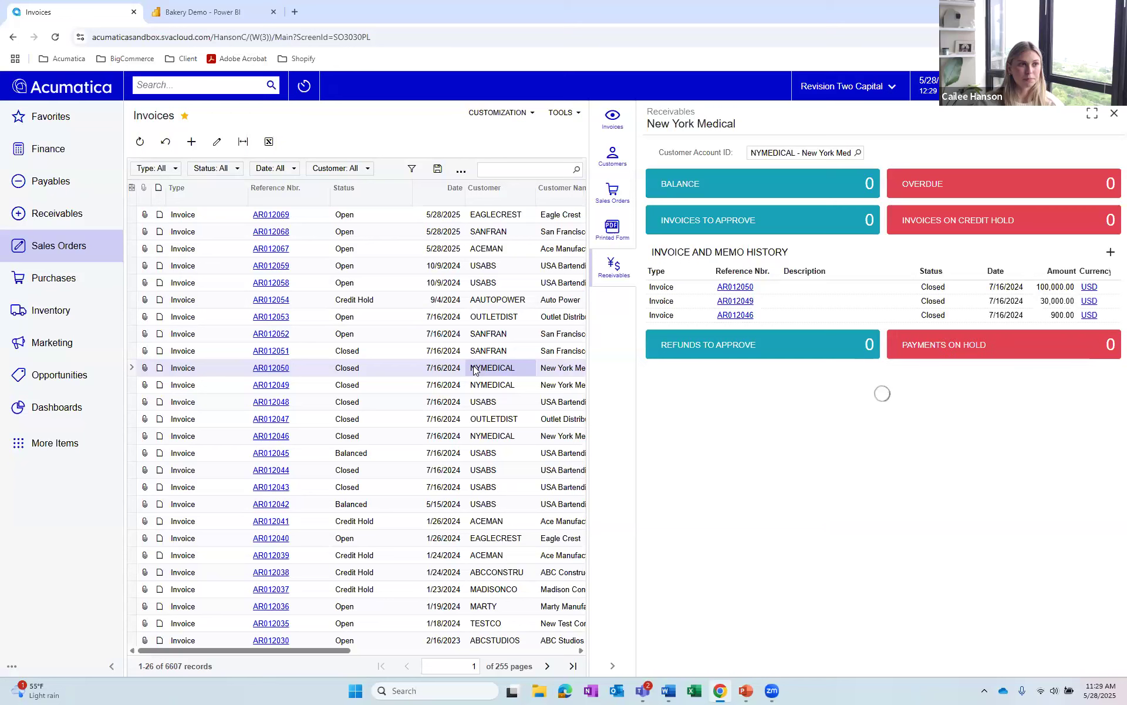
pyautogui.click(481, 419)
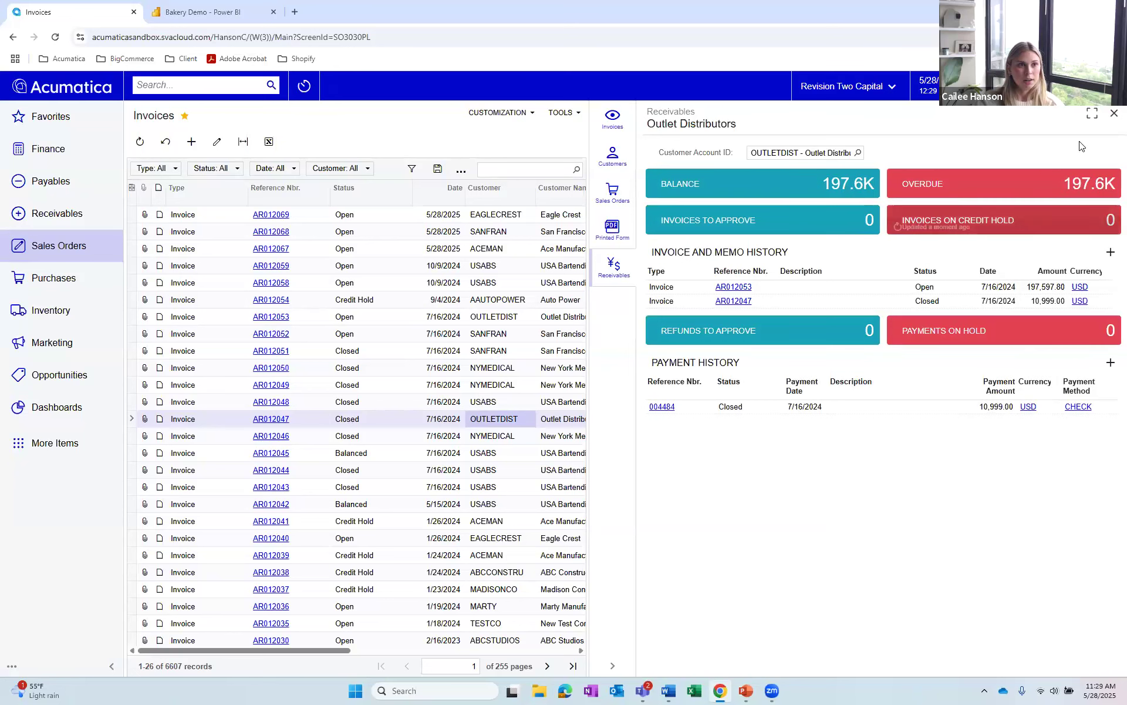
pyautogui.click(1113, 112)
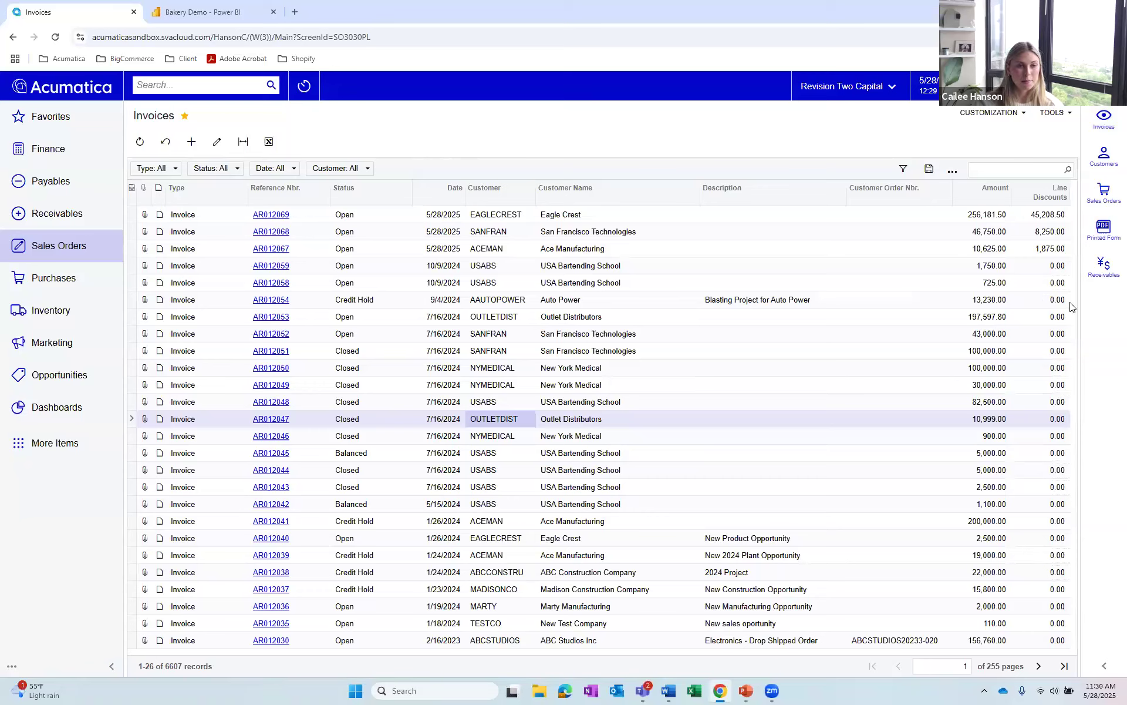
# Open the Invoices list's generic inquiry for editing and inspect the navigation settings of its AR3010DB - Receivables target.
pyautogui.click(1004, 115)
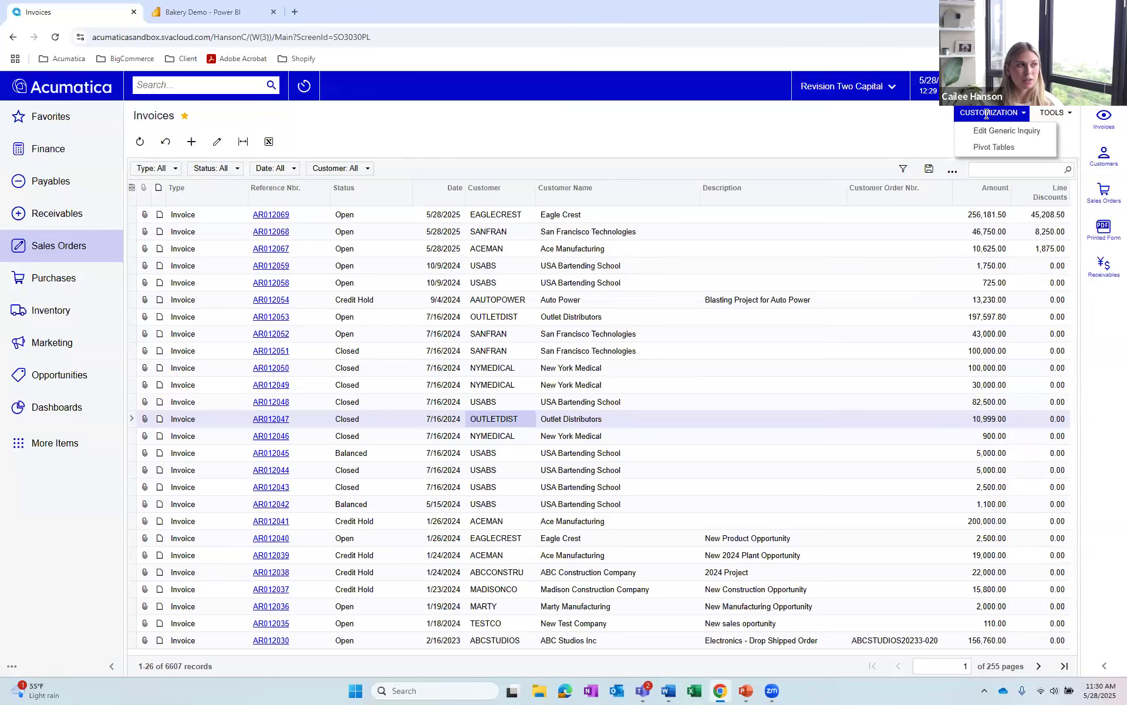
pyautogui.click(1006, 131)
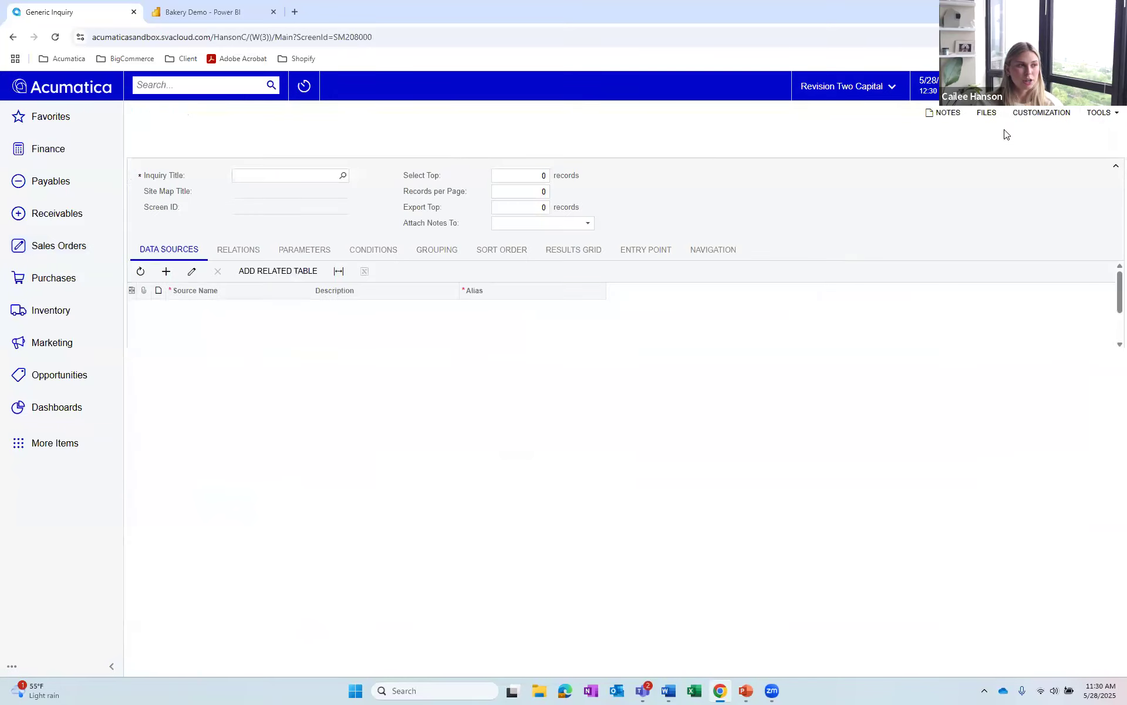
pyautogui.click(711, 265)
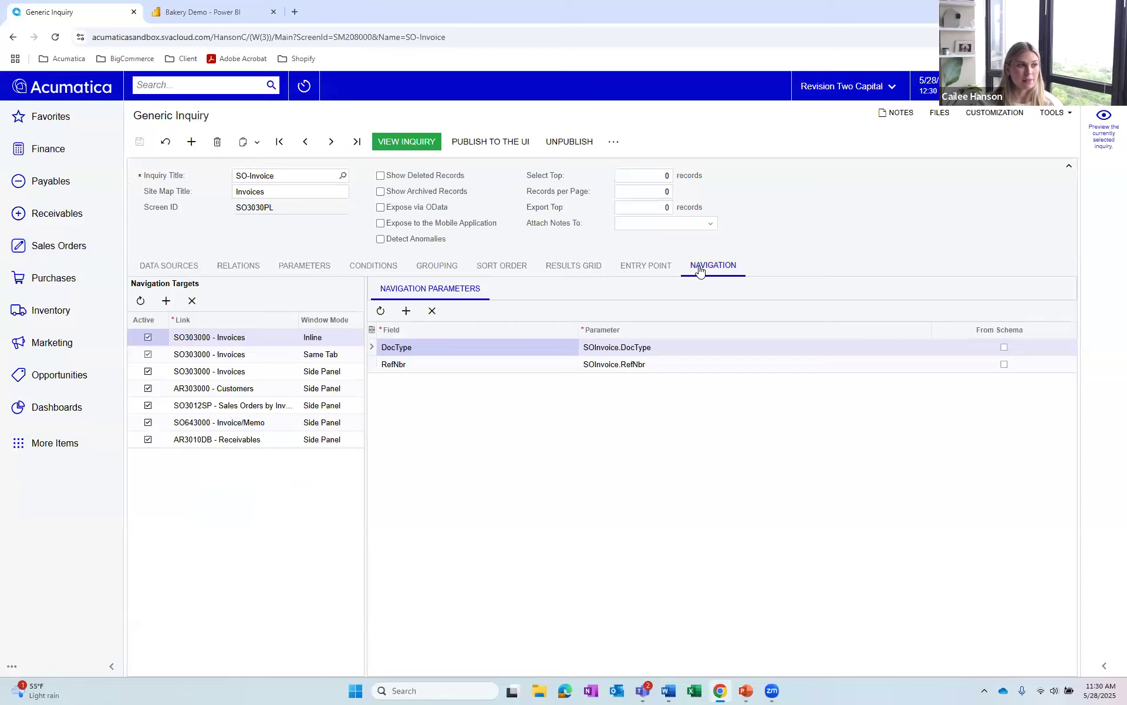
pyautogui.click(280, 441)
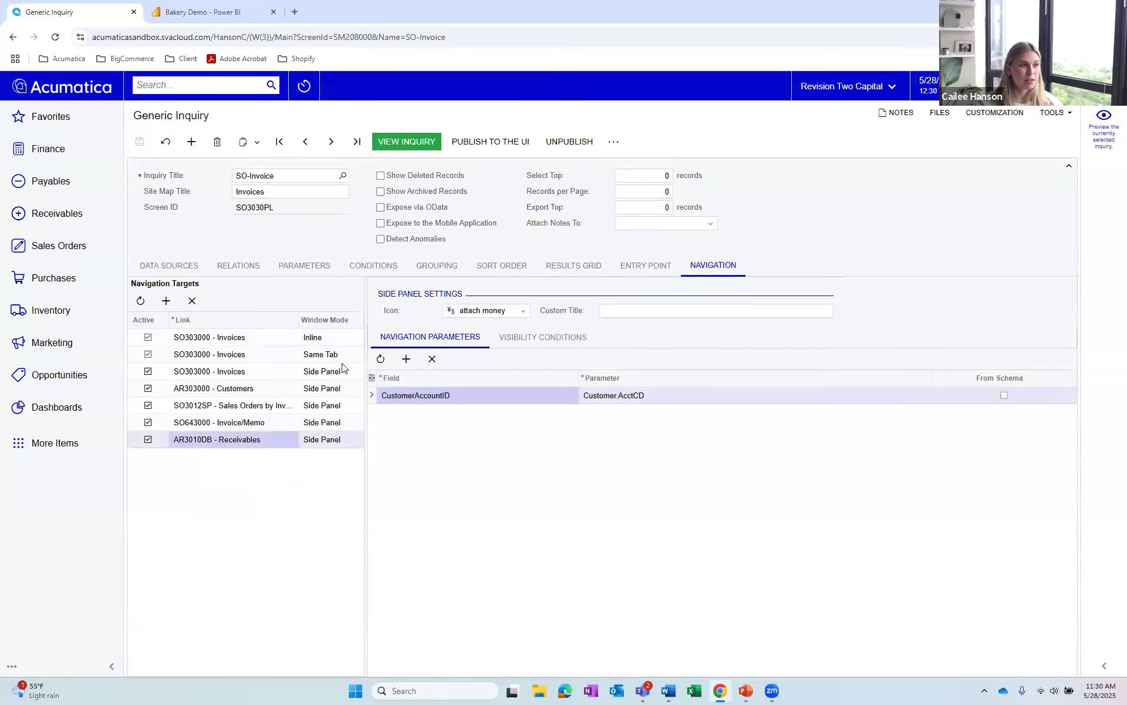
# Add a navigation target for SO643000 - Invoice/Memo with Side Panel as its window mode.
pyautogui.click(166, 300)
pyautogui.click(222, 457)
pyautogui.write('invoice')
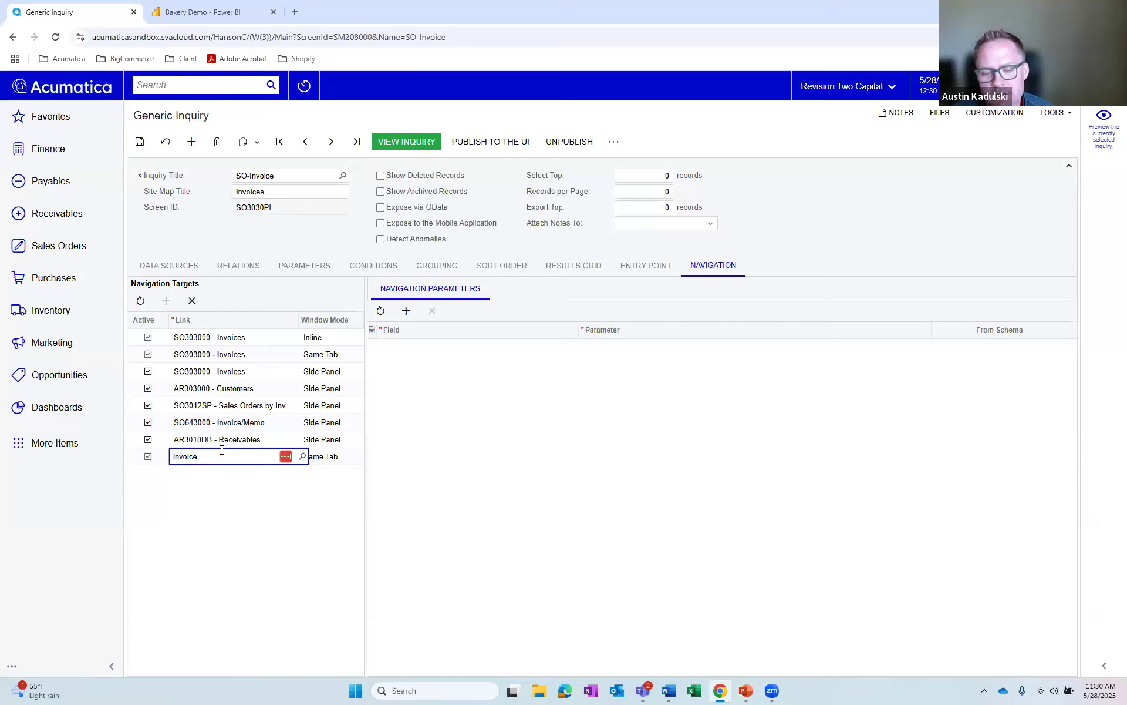
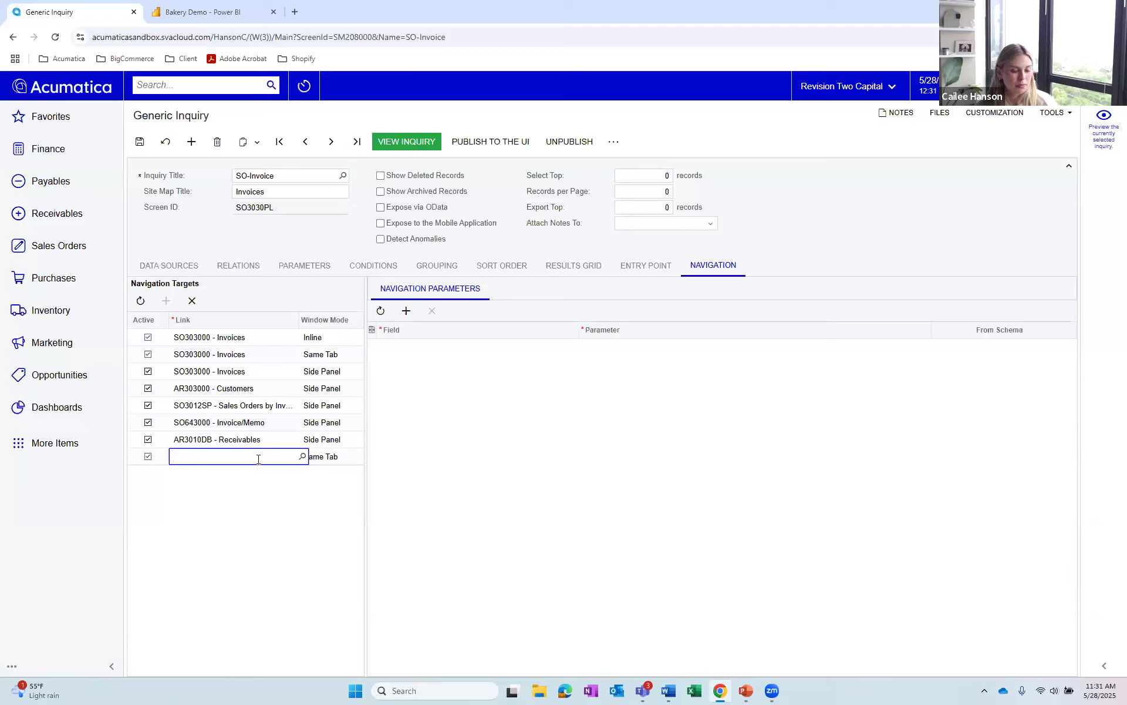
pyautogui.write('SO')
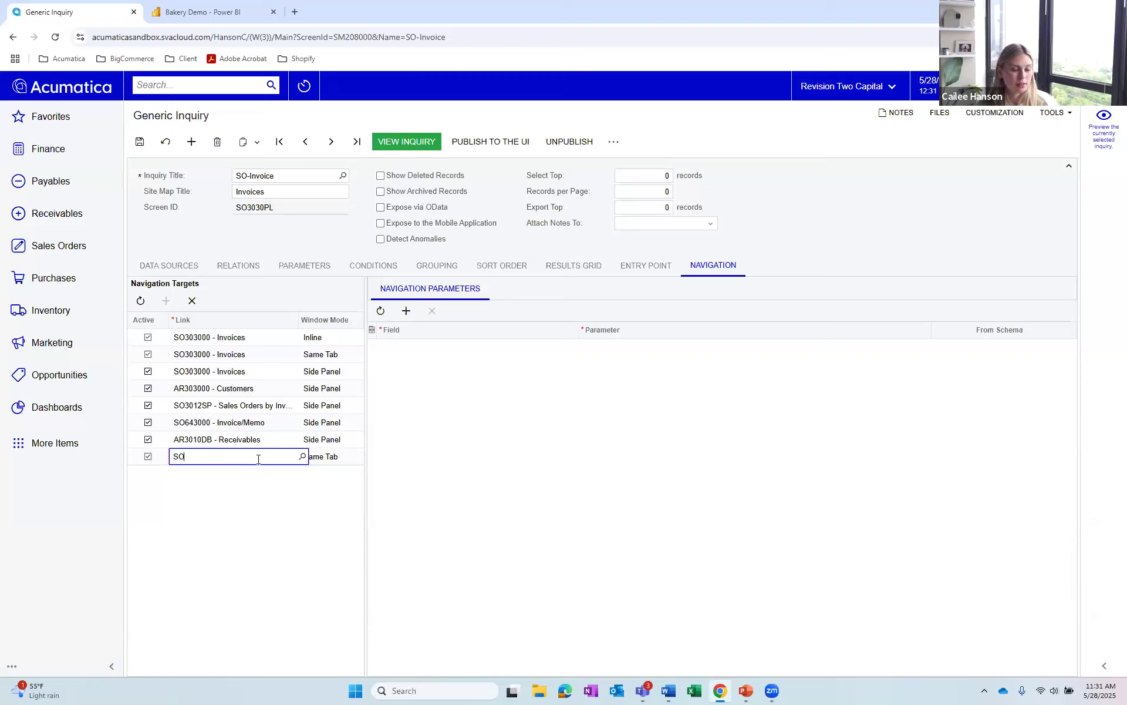
pyautogui.write('643000')
pyautogui.click(341, 455)
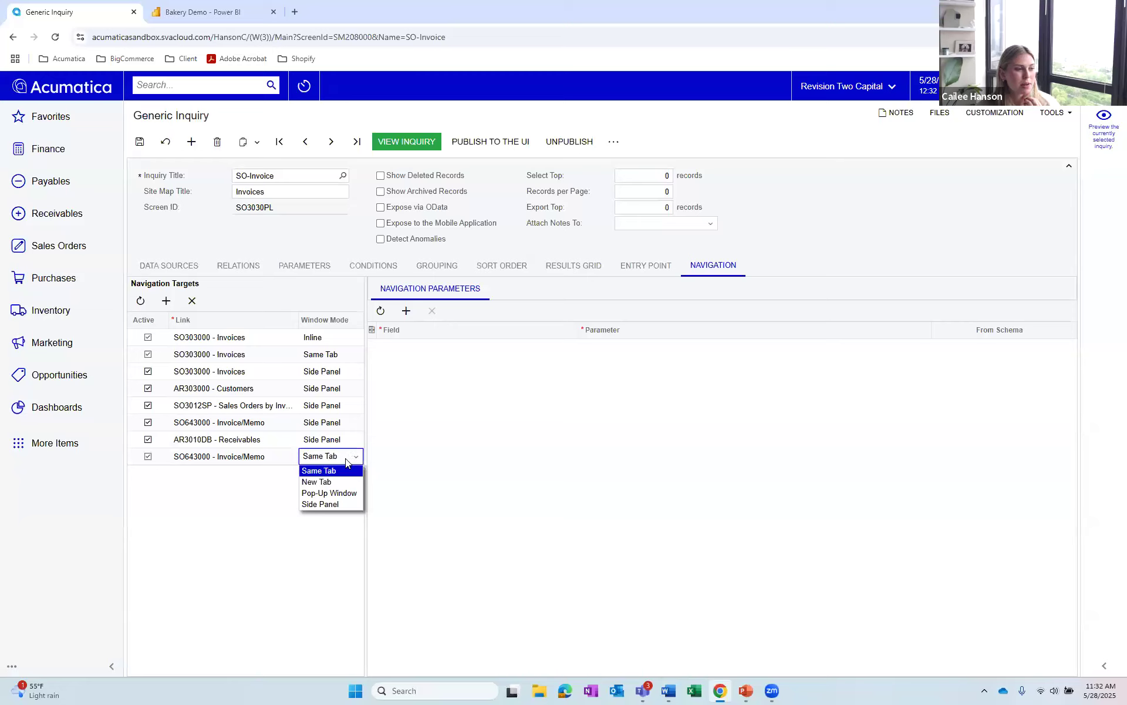
pyautogui.click(328, 504)
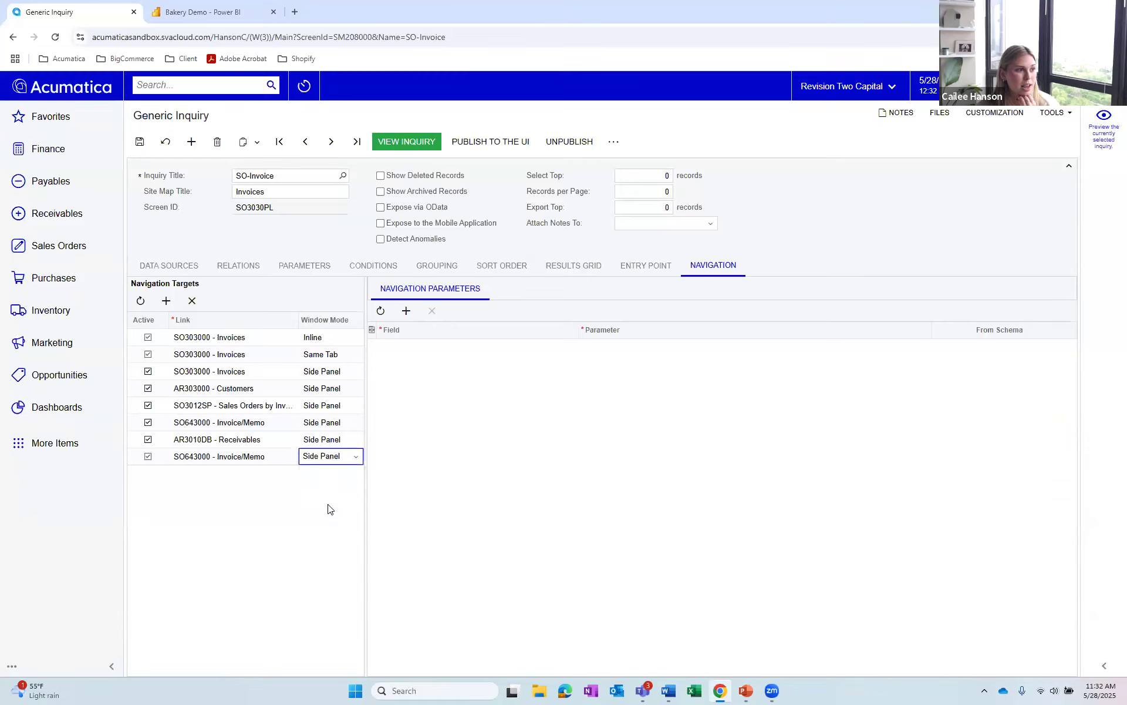
# Add a navigation parameter to the new Invoice/Memo target that maps DocType to SOInvoice.DocType.
pyautogui.click(406, 311)
pyautogui.click(662, 352)
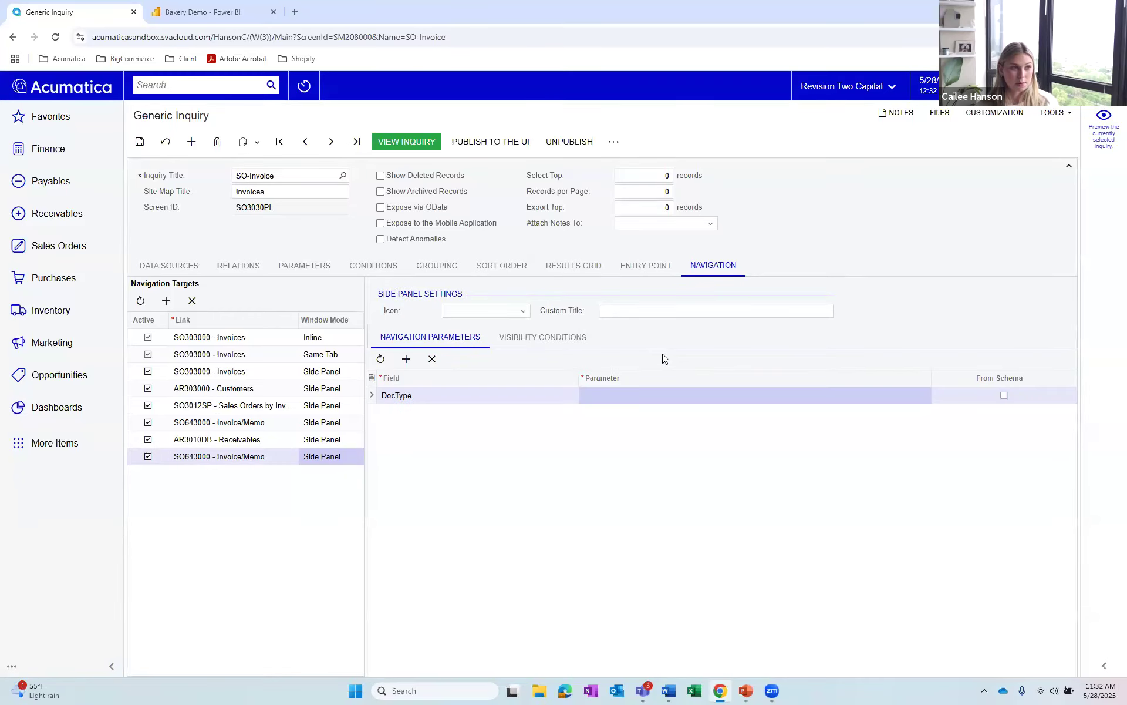
pyautogui.click(665, 393)
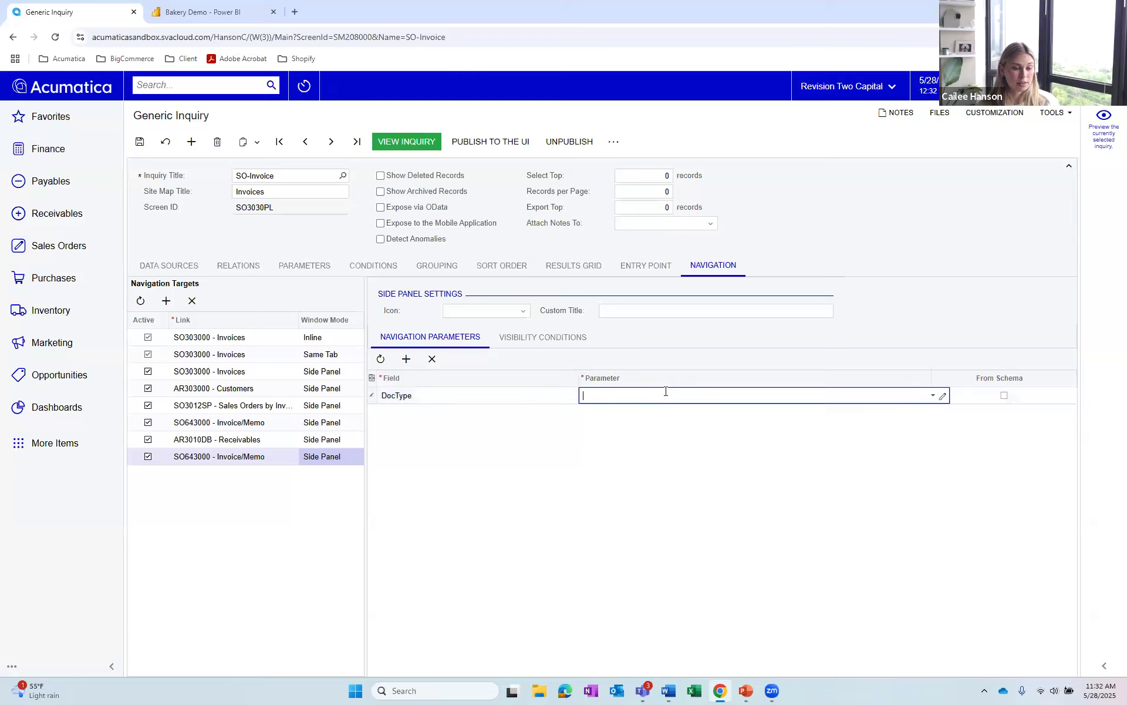
pyautogui.write('soinvoice.')
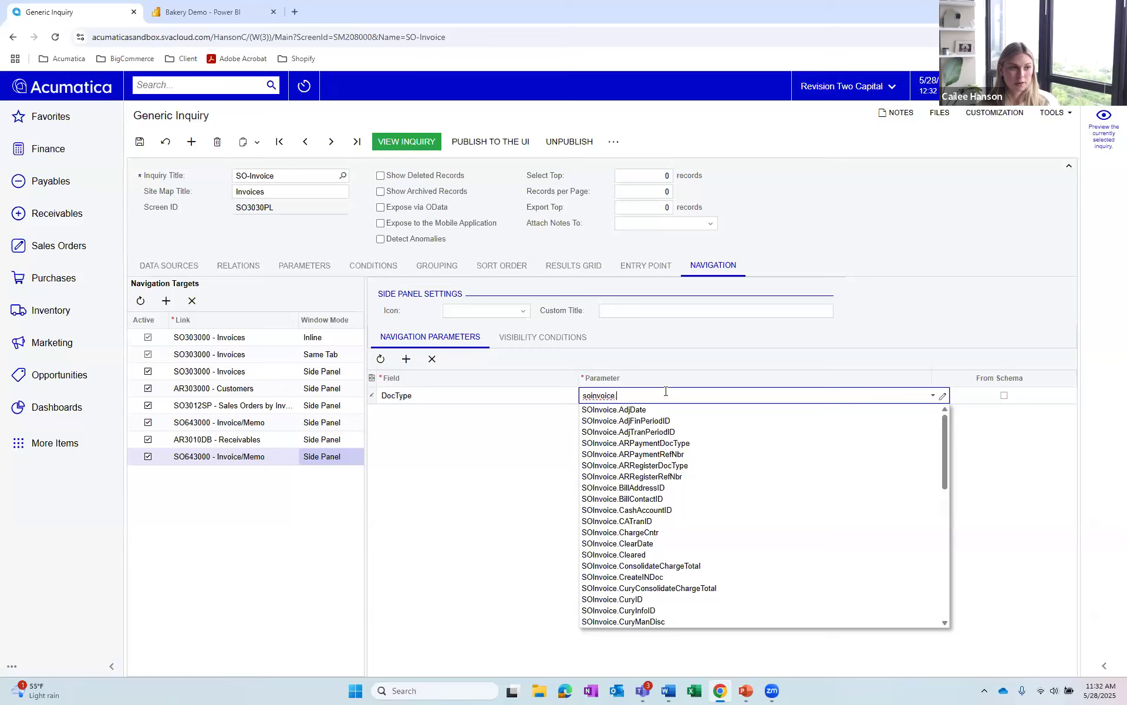
pyautogui.write('doc')
pyautogui.click(642, 435)
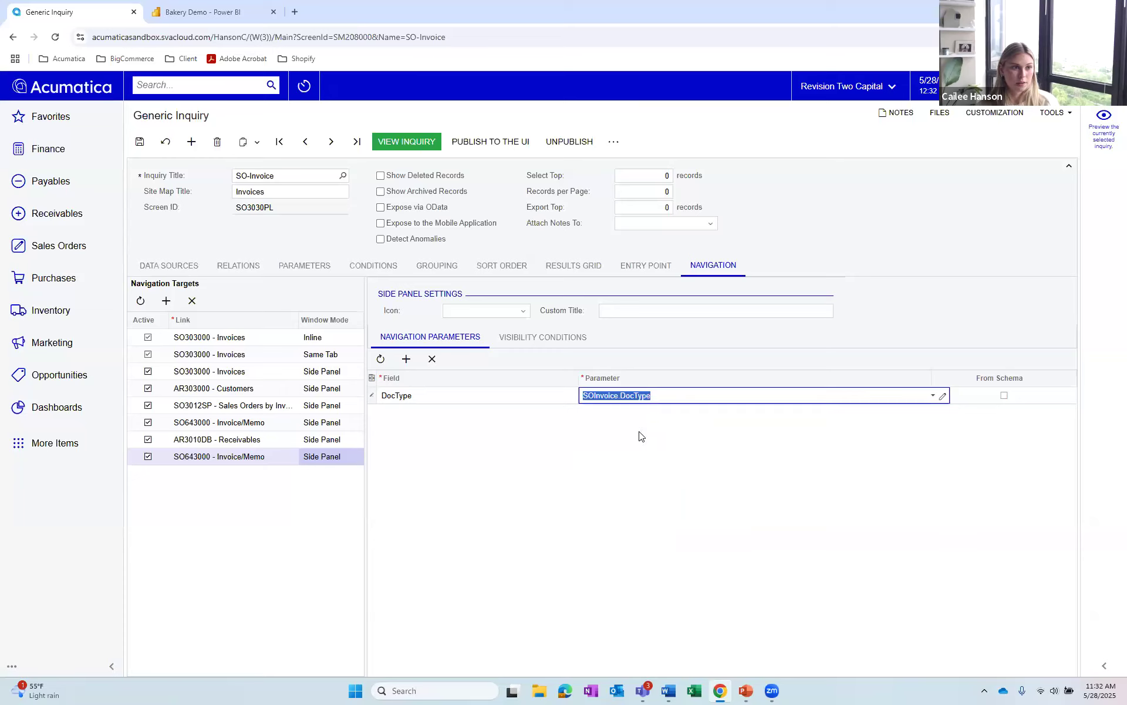
# Add a second navigation parameter that maps RefNbr to SOInvoice.RefNbr.
pyautogui.click(406, 359)
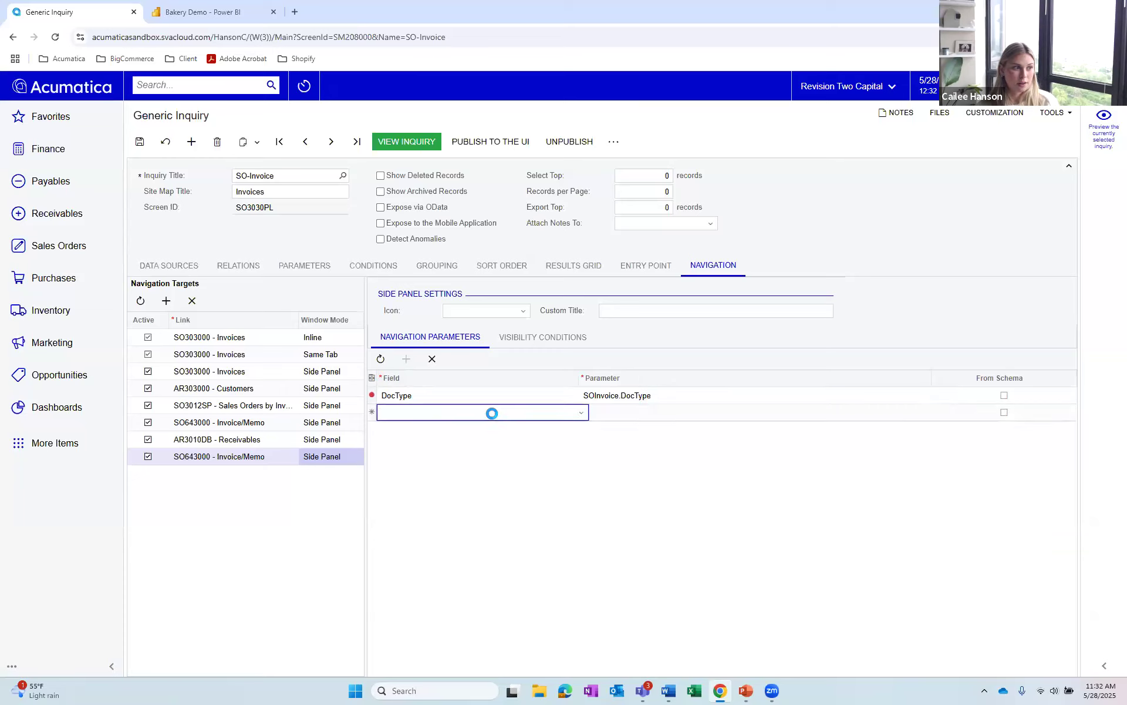
pyautogui.click(531, 414)
pyautogui.click(498, 440)
pyautogui.click(627, 414)
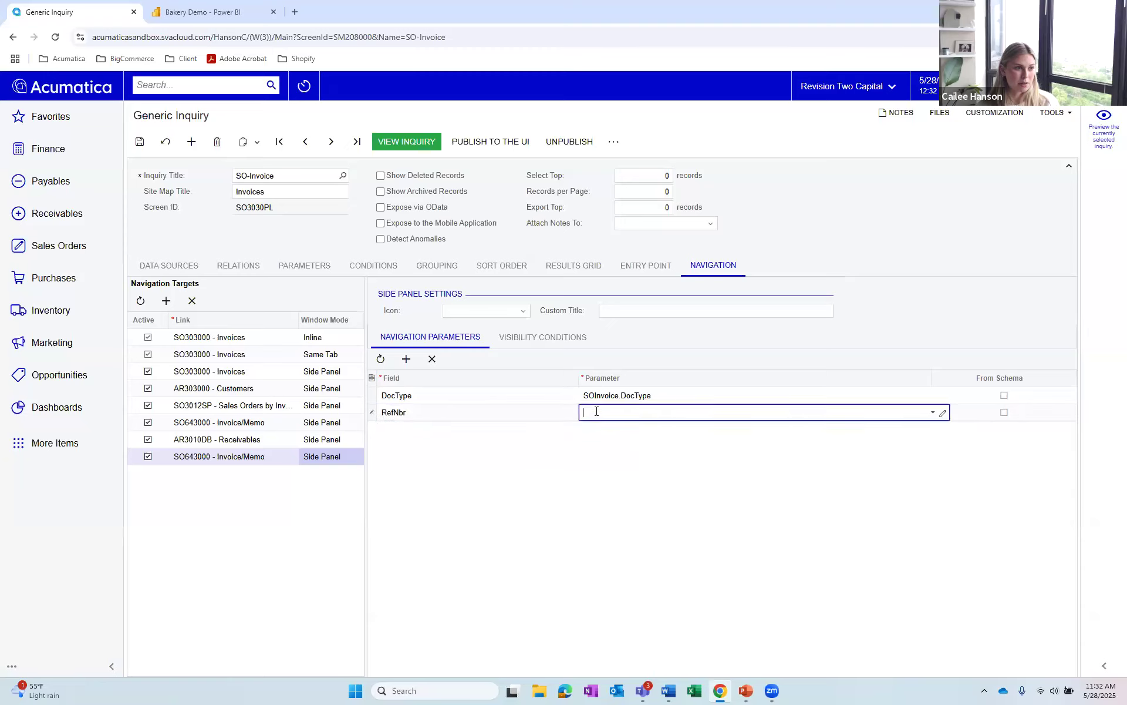
pyautogui.write('SOInvoice.ref')
pyautogui.click(634, 428)
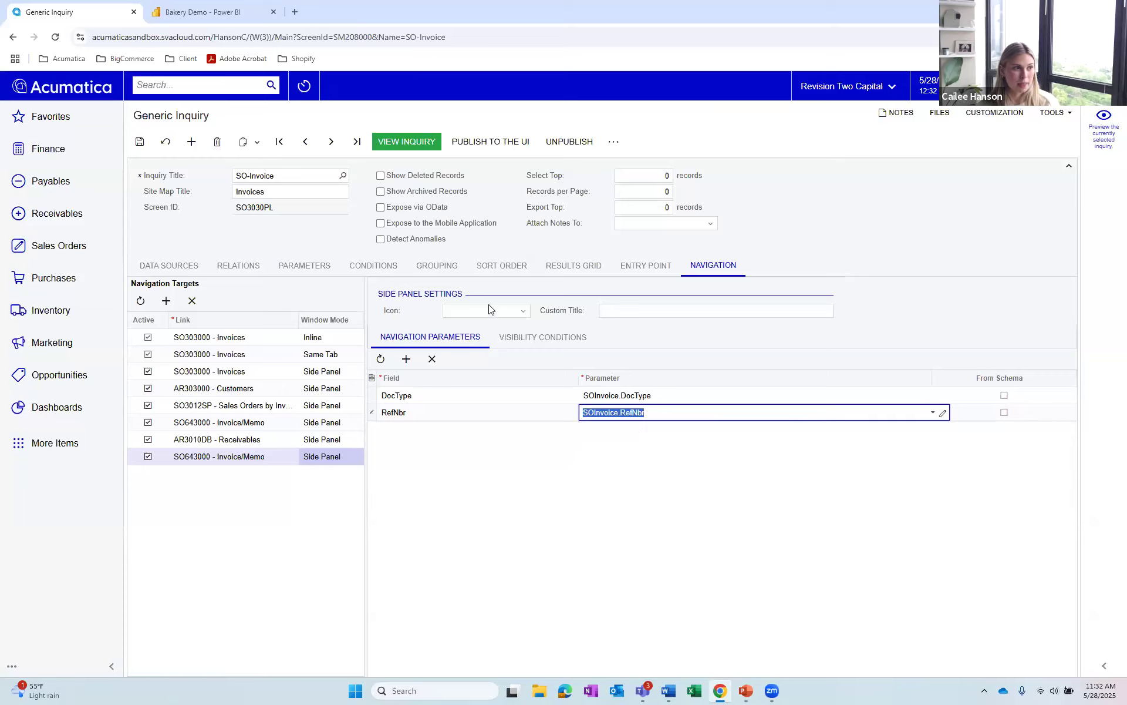
# Give the new side panel the attach file icon and the custom title "Invoice Document".
pyautogui.click(524, 313)
pyautogui.scroll(-2, 502, 383)
pyautogui.scroll(-3, 502, 382)
pyautogui.click(471, 399)
pyautogui.click(621, 311)
pyautogui.write('Invoice Document')
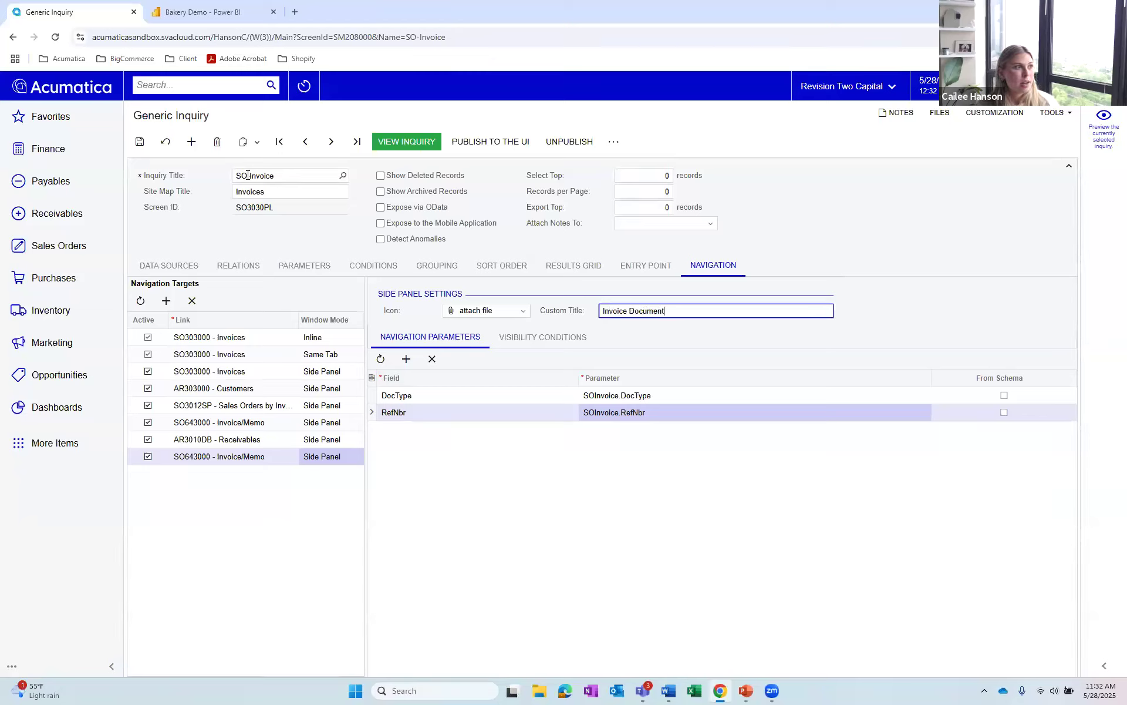
# Save the SO-Invoice inquiry and publish it to the UI in the Sales Orders workspace, Transactions category, copying access rights from Invoices.
pyautogui.click(139, 142)
pyautogui.click(491, 143)
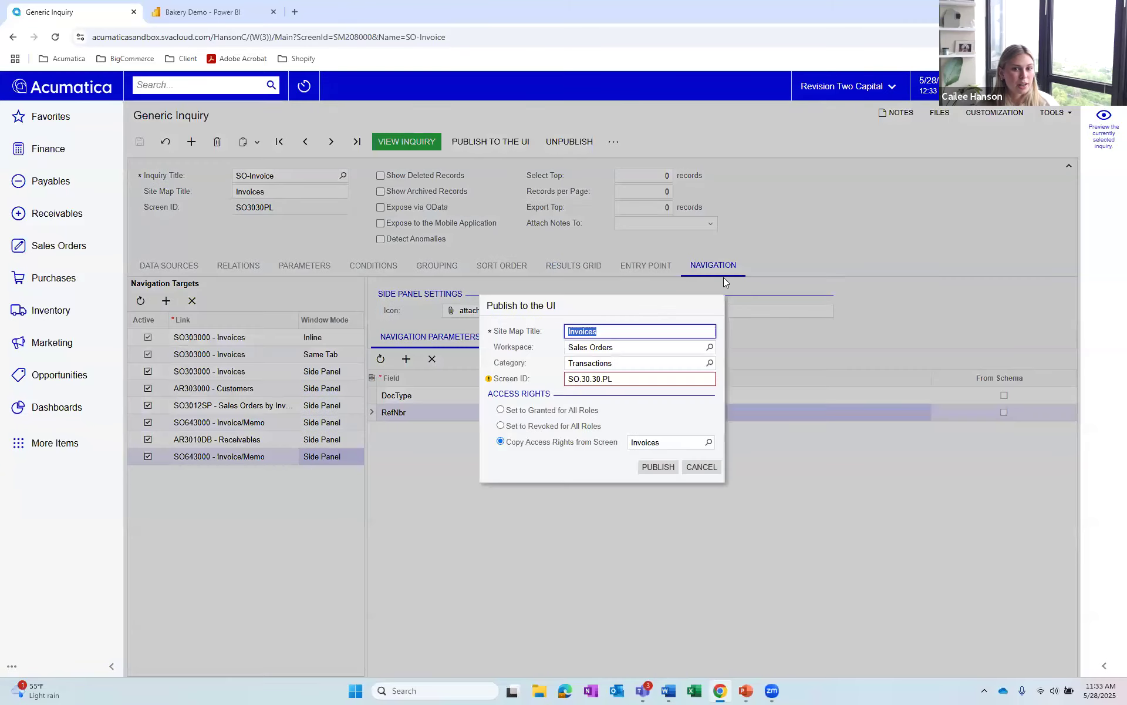
pyautogui.click(666, 467)
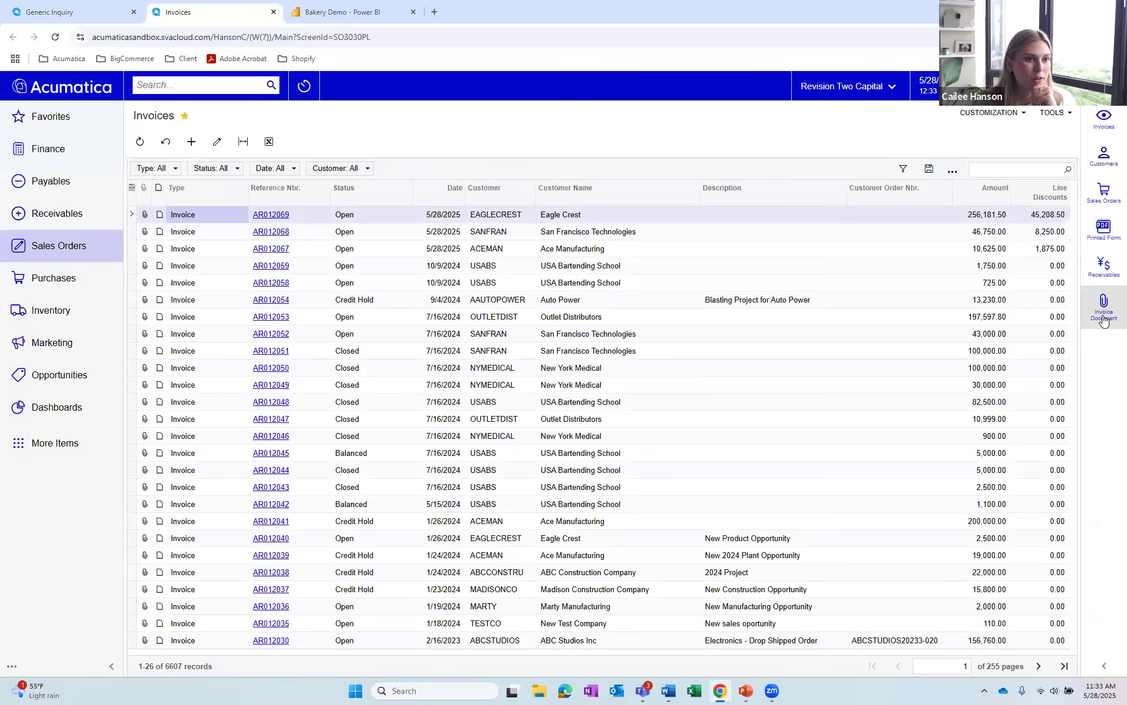
# Preview the printed invoice for several rows of the Invoices list through the Invoice Document side panel, then close the panel.
pyautogui.click(1103, 314)
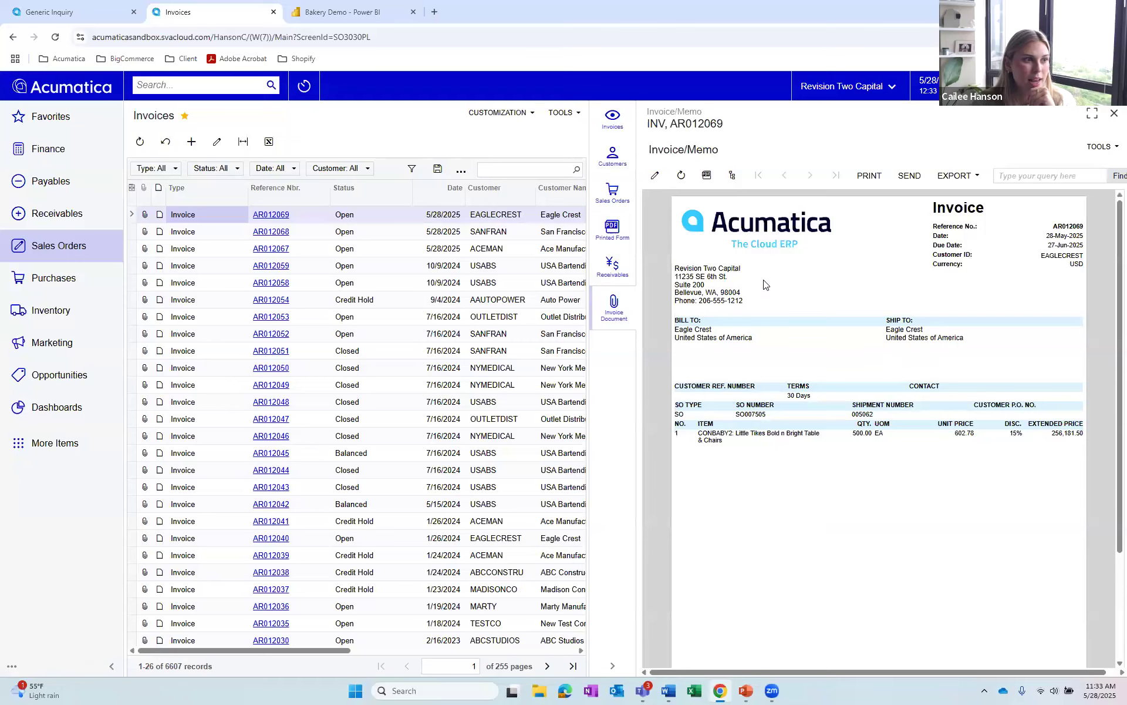
pyautogui.click(502, 234)
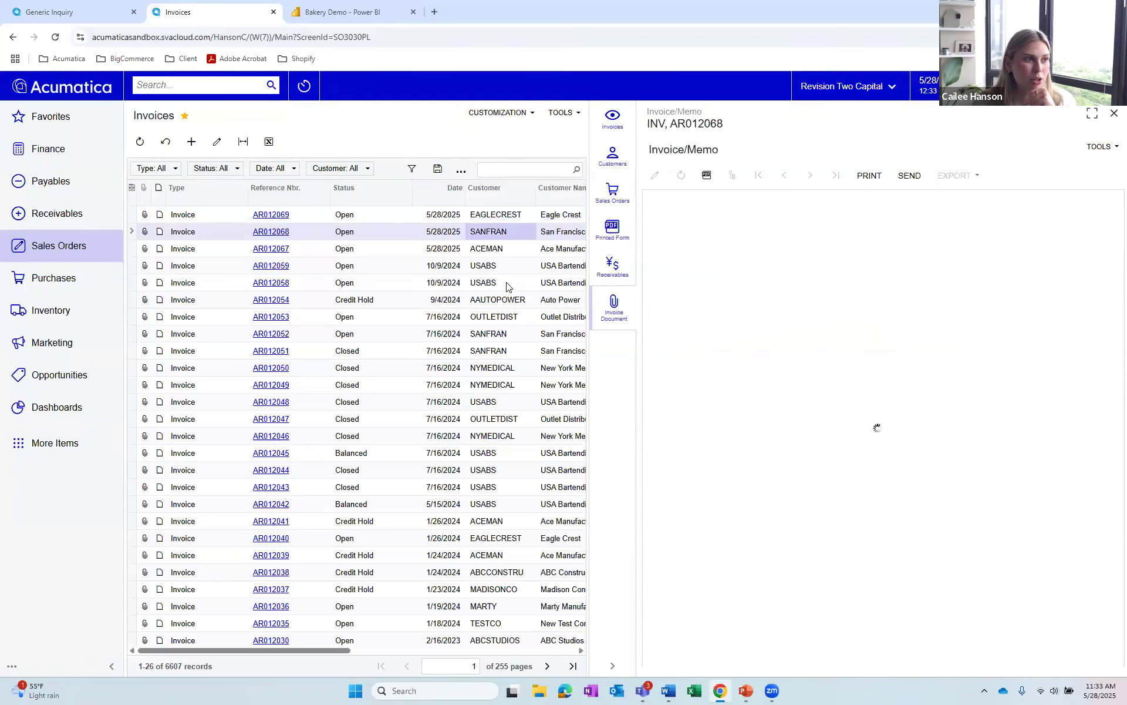
pyautogui.click(506, 268)
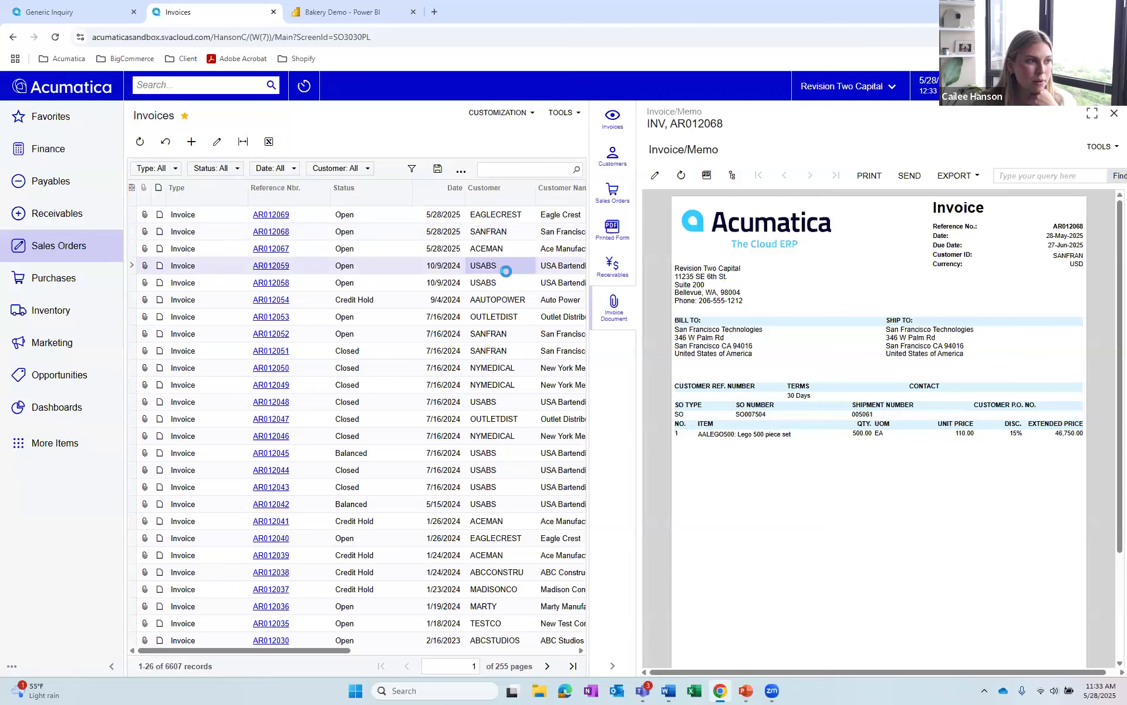
pyautogui.click(497, 370)
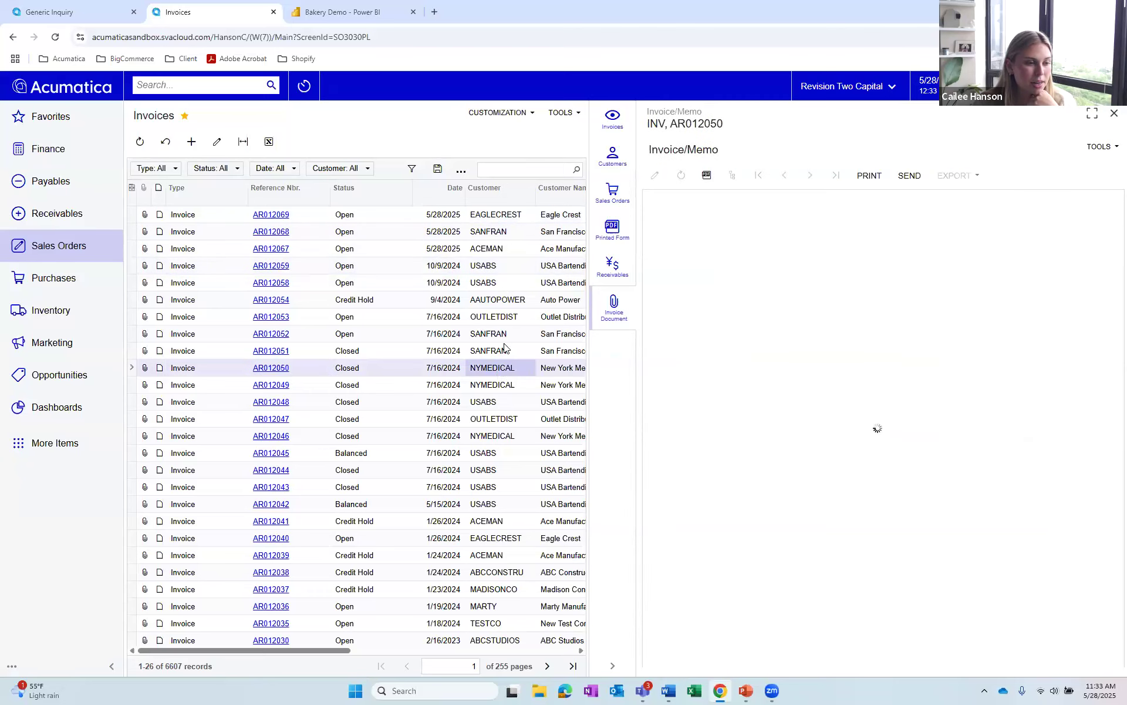
pyautogui.click(509, 334)
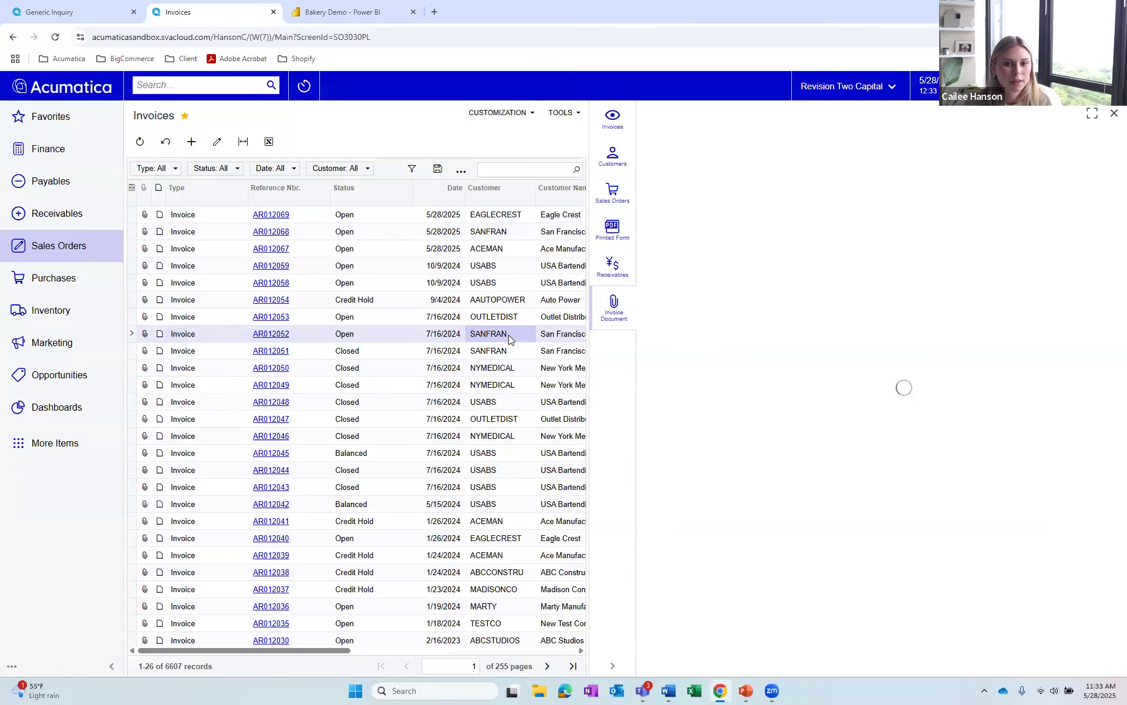
pyautogui.click(1114, 113)
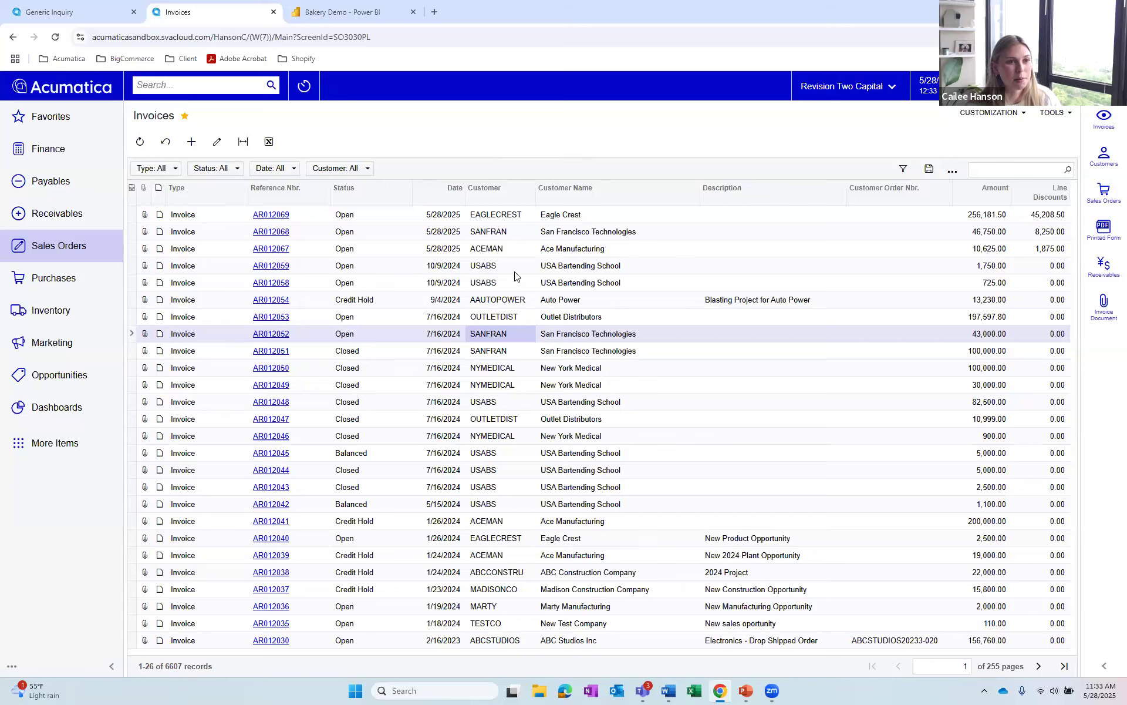
# Search for "dashboard" and open the Dashboards form listed under Customization profiles.
pyautogui.click(185, 82)
pyautogui.write('dashboard')
pyautogui.press('Return')
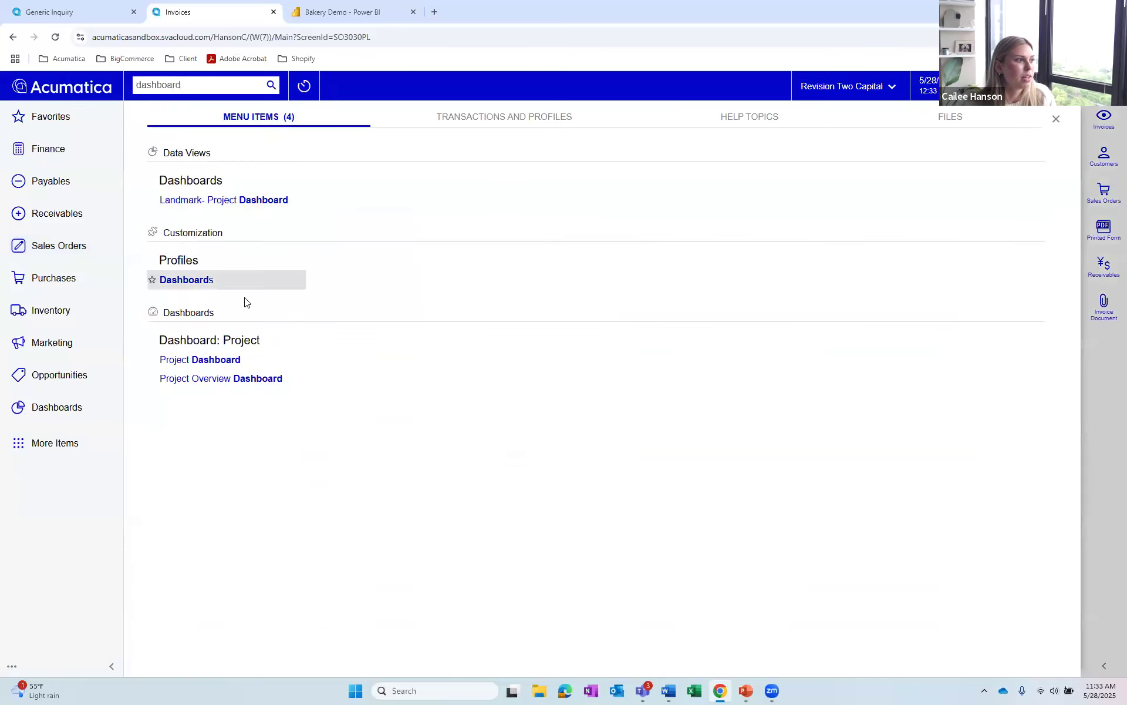
pyautogui.click(178, 281)
# Create and save a new dashboard named "Sales Analysis - Power BI" with Administrator as its owner role.
pyautogui.click(431, 175)
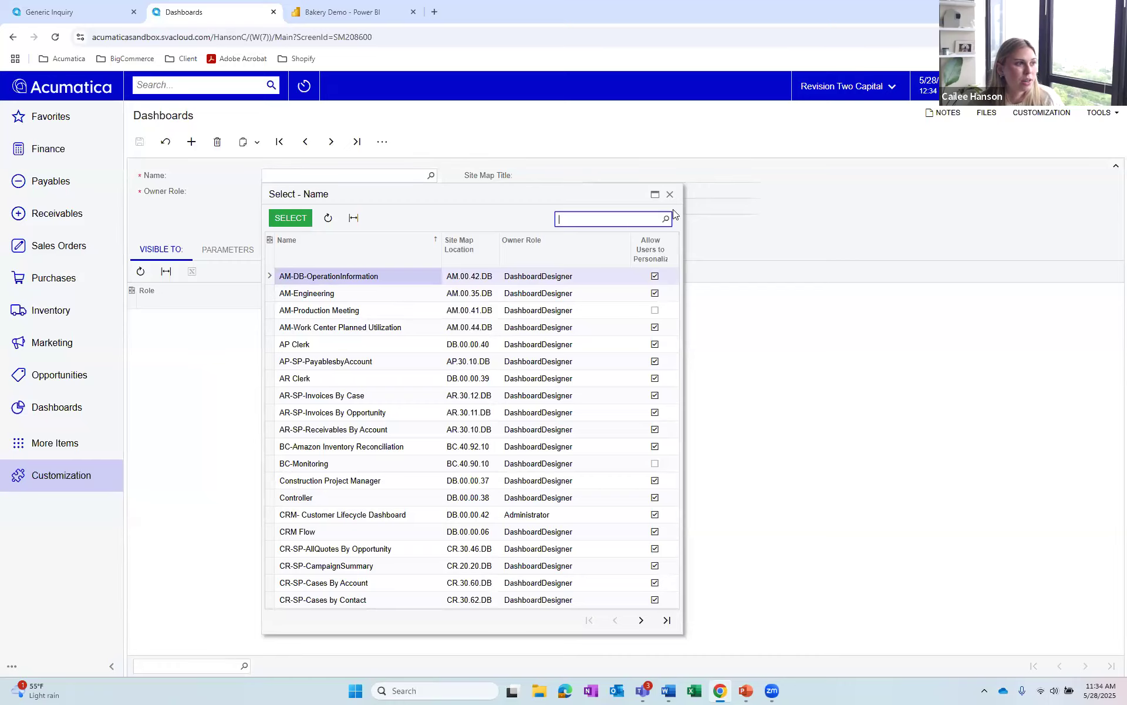
pyautogui.click(669, 194)
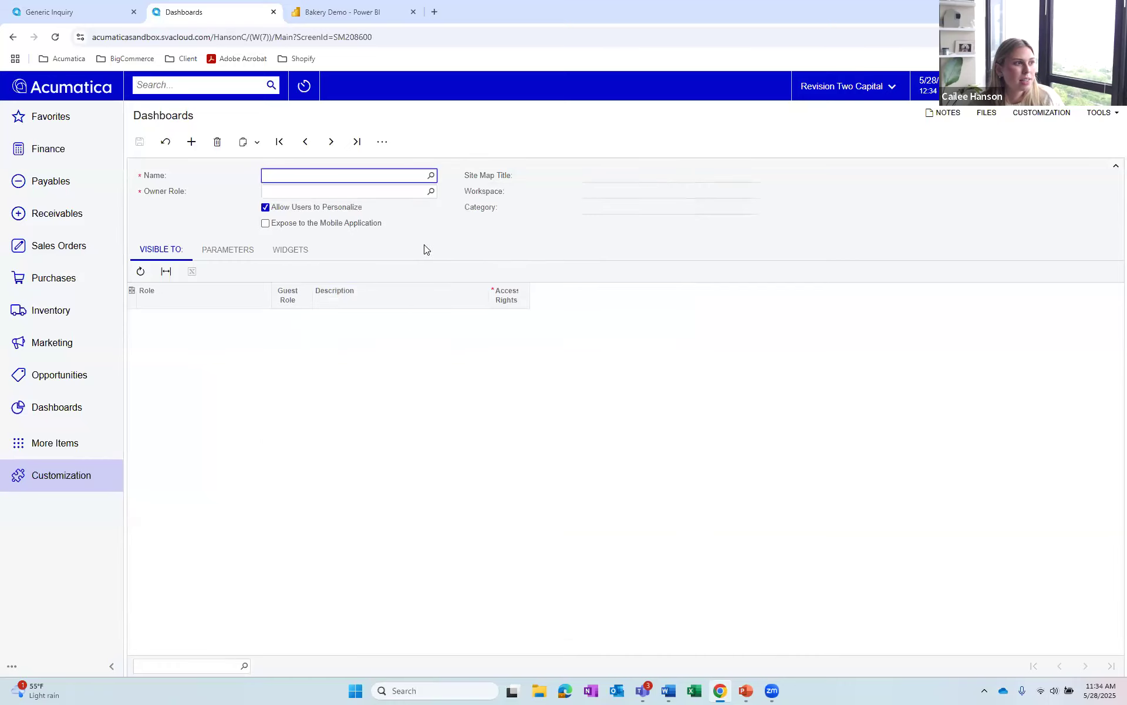
pyautogui.write('Sales Analysis - Power BI')
pyautogui.press('Tab')
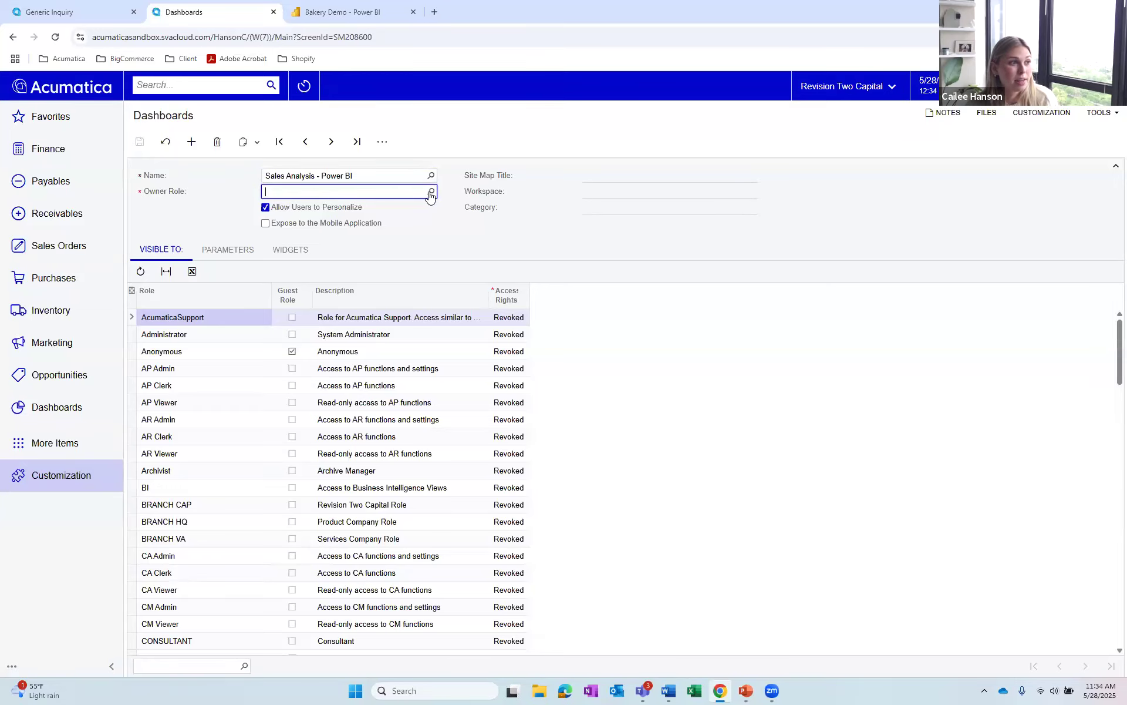
pyautogui.click(432, 192)
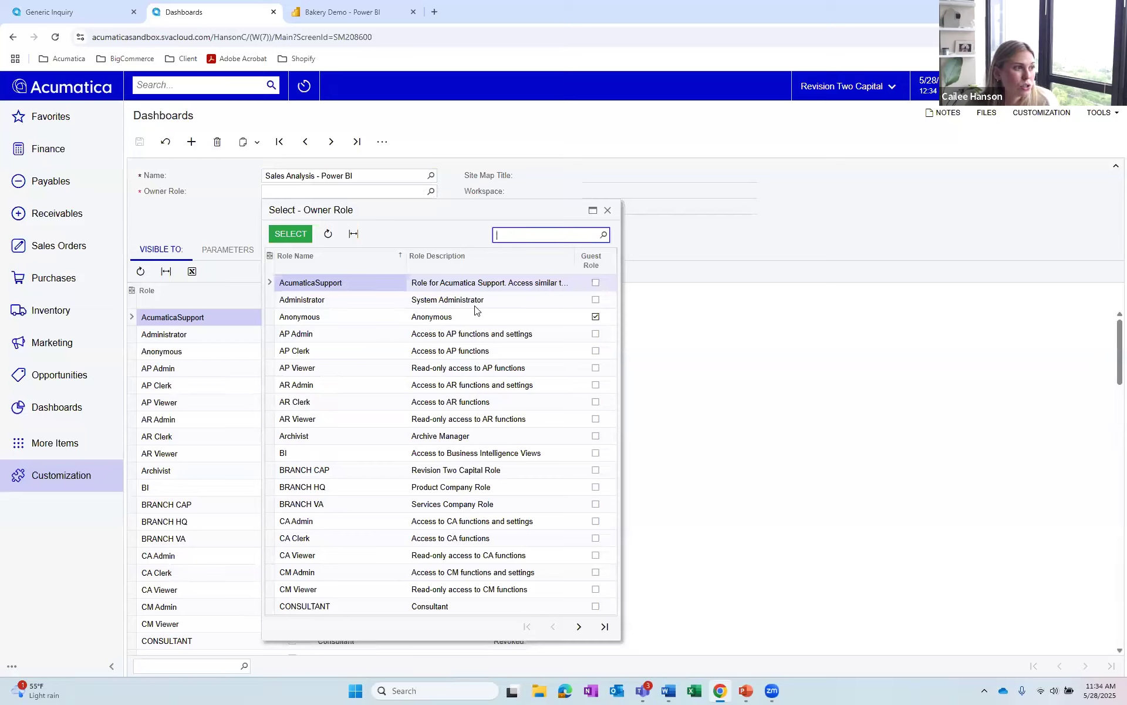
pyautogui.click(577, 626)
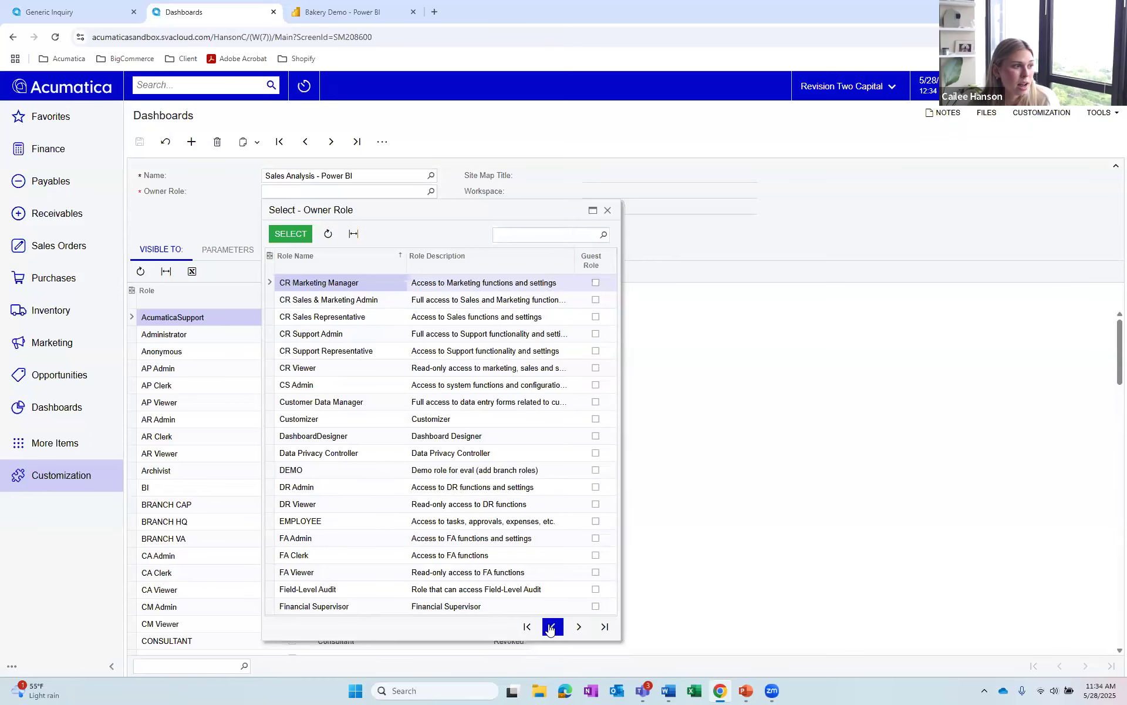
pyautogui.scroll(5, 335, 302)
pyautogui.doubleClick(335, 300)
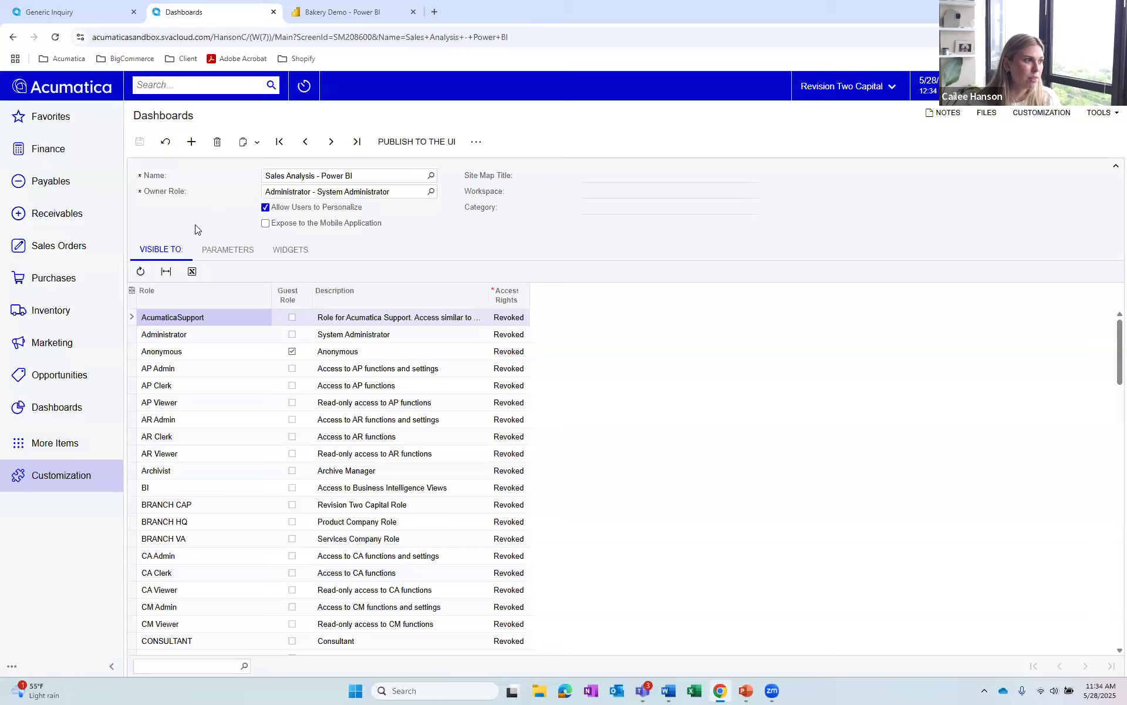
# Start publishing the Sales Analysis - Power BI dashboard to the UI and bring up the choice of workspaces.
pyautogui.click(406, 142)
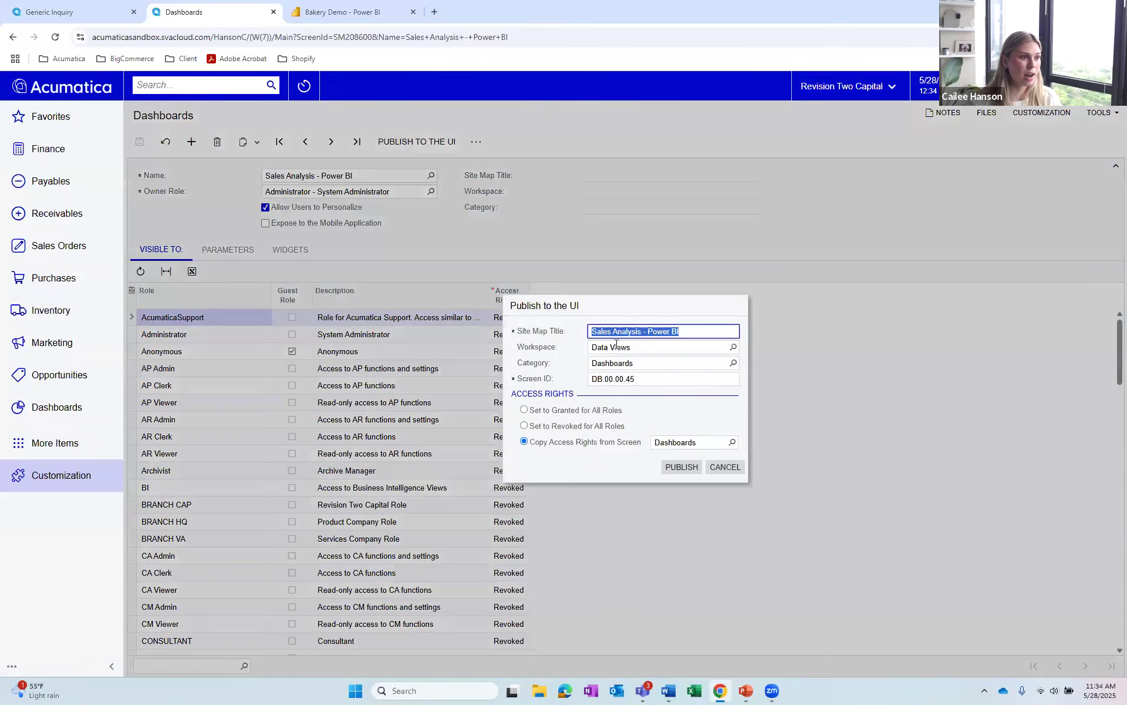
pyautogui.click(663, 396)
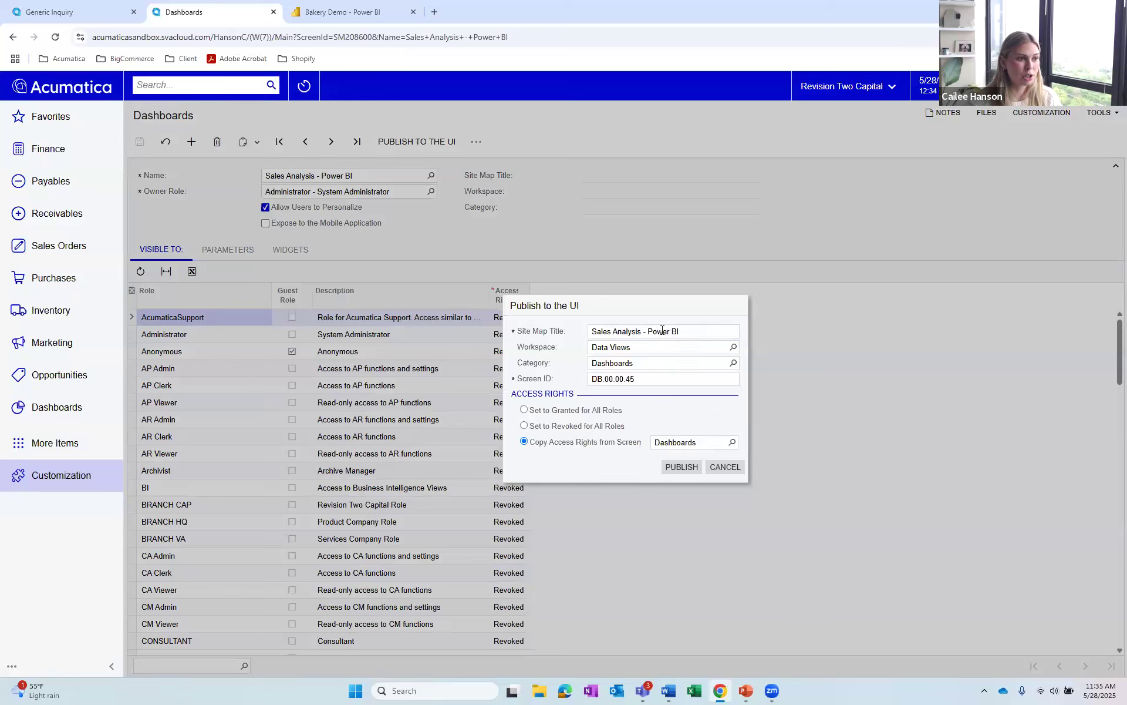
pyautogui.click(733, 347)
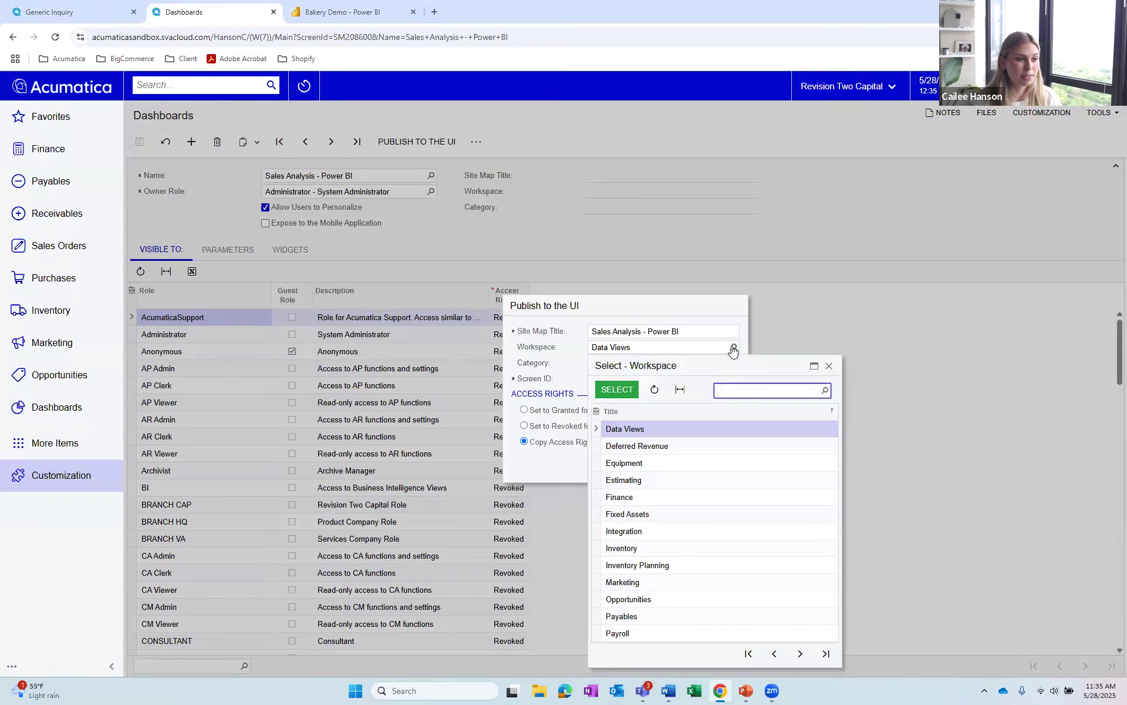
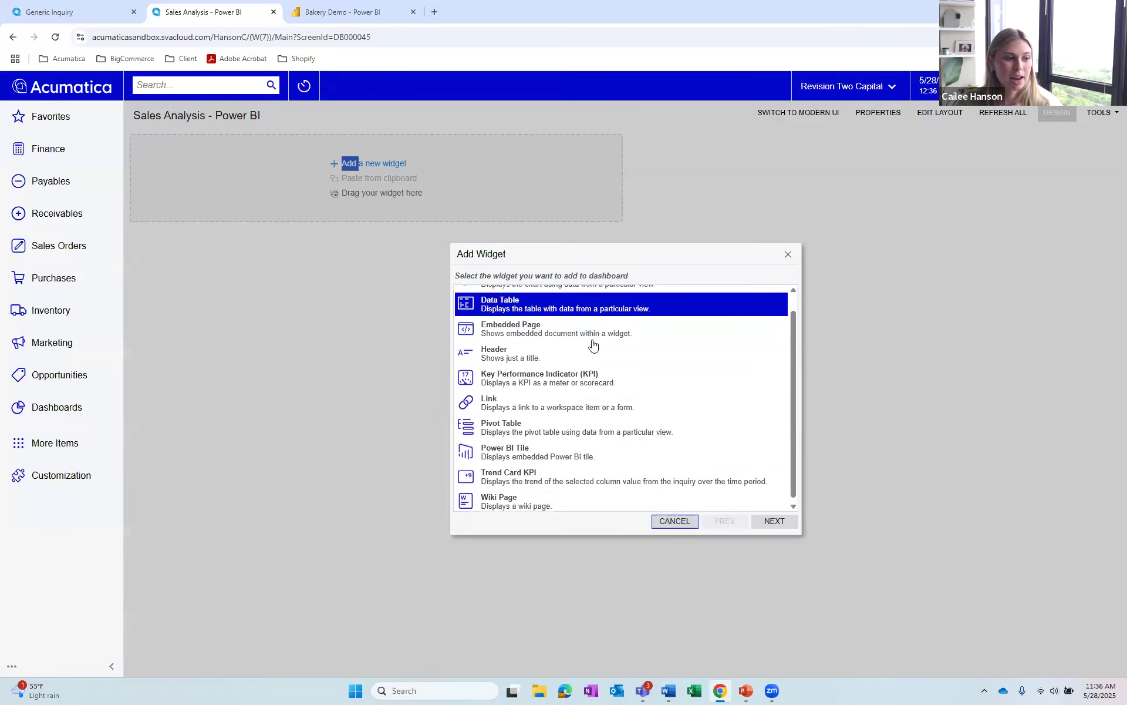
# Dismiss the widget selection, switch to the Bakery Demo report in Power BI, and cross-filter its gross profit charts by customer and branch.
pyautogui.scroll(1, 593, 346)
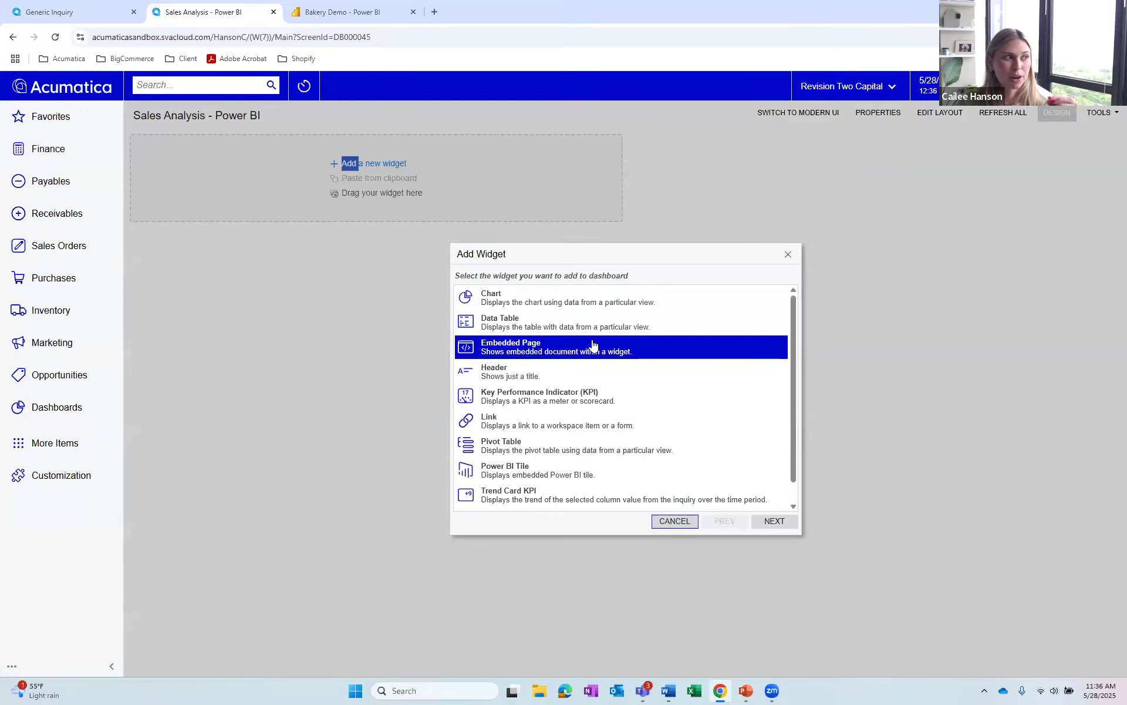
pyautogui.click(788, 256)
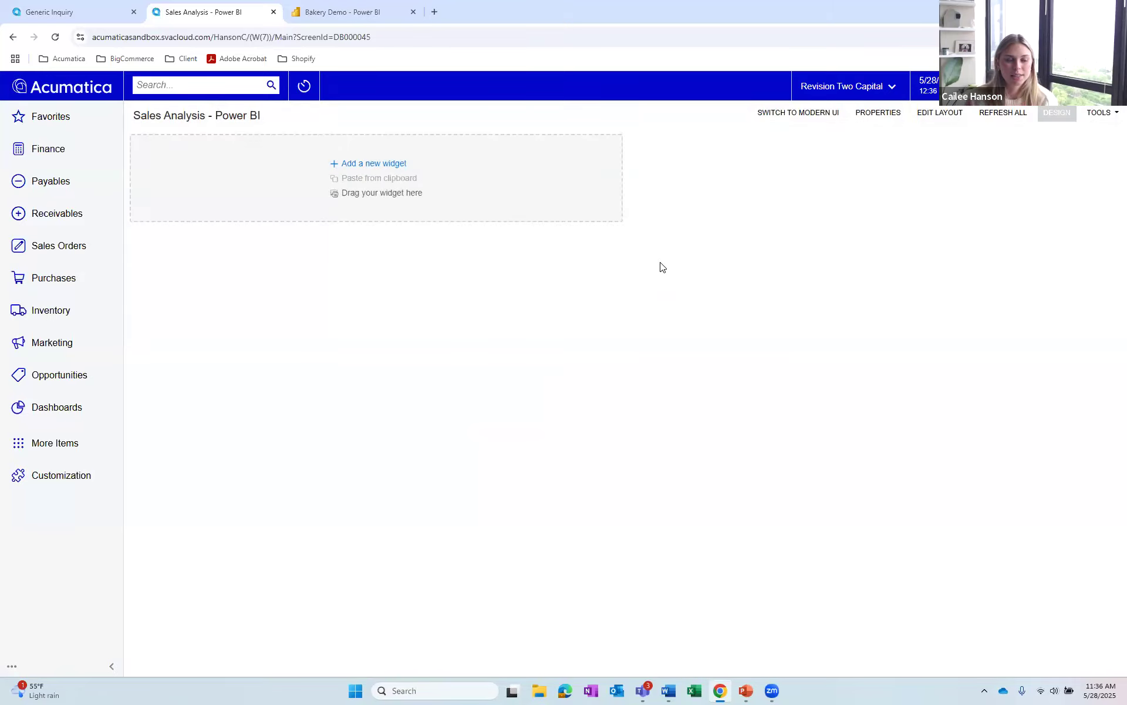
pyautogui.click(342, 12)
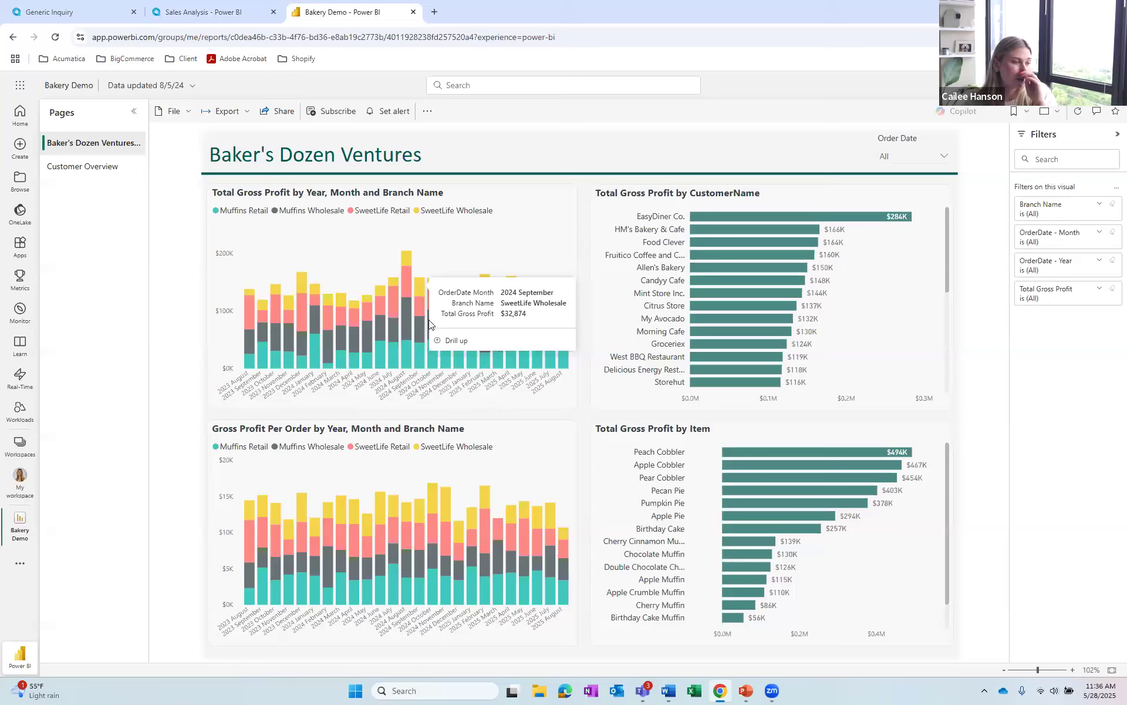
pyautogui.click(715, 281)
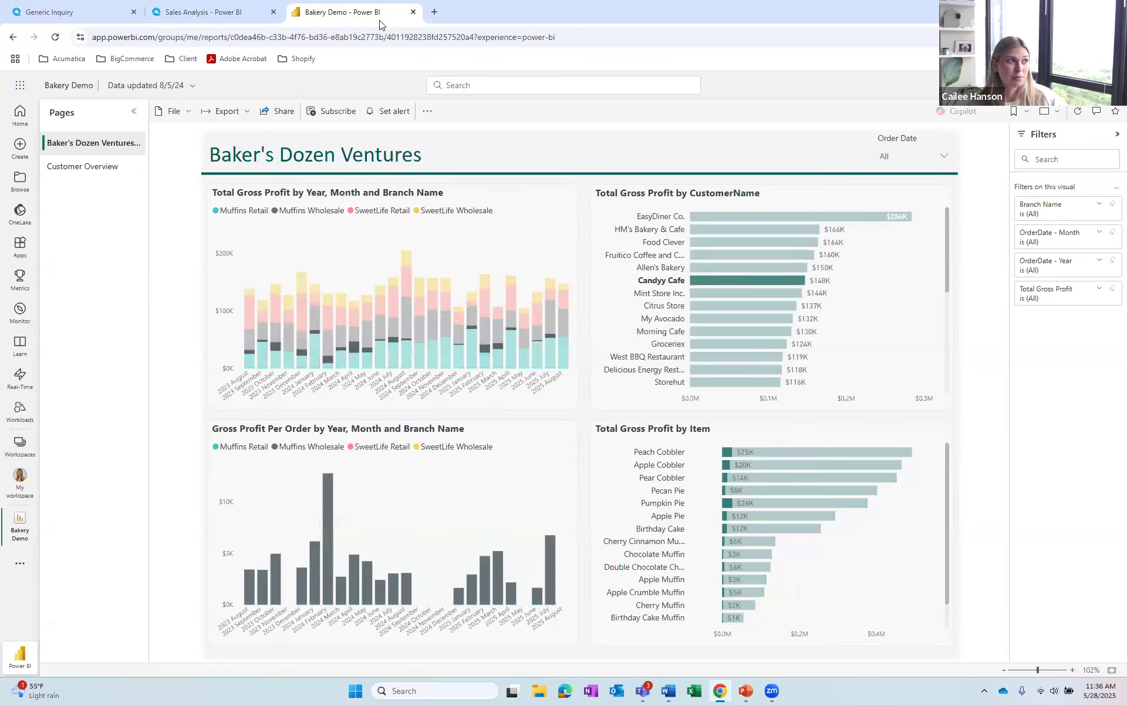
pyautogui.click(409, 278)
pyautogui.click(458, 324)
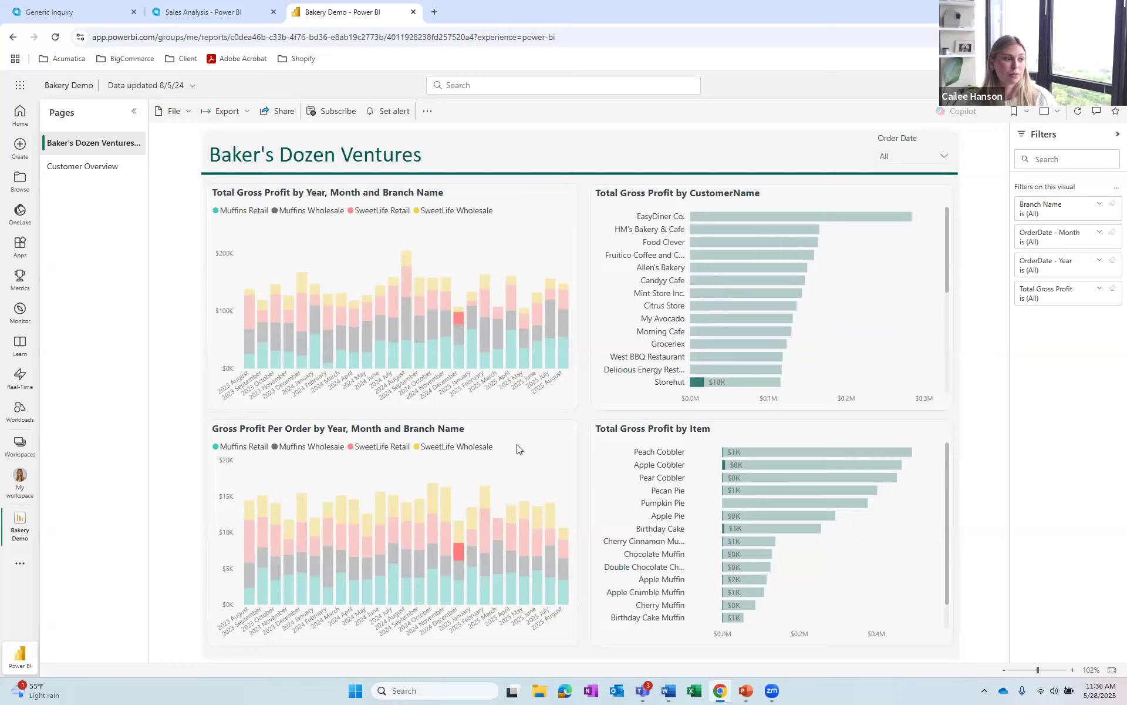
# Filter the Customer Overview report page by Peach Cobbler, then return to the Baker's Dozen Ventures overview page.
pyautogui.click(106, 169)
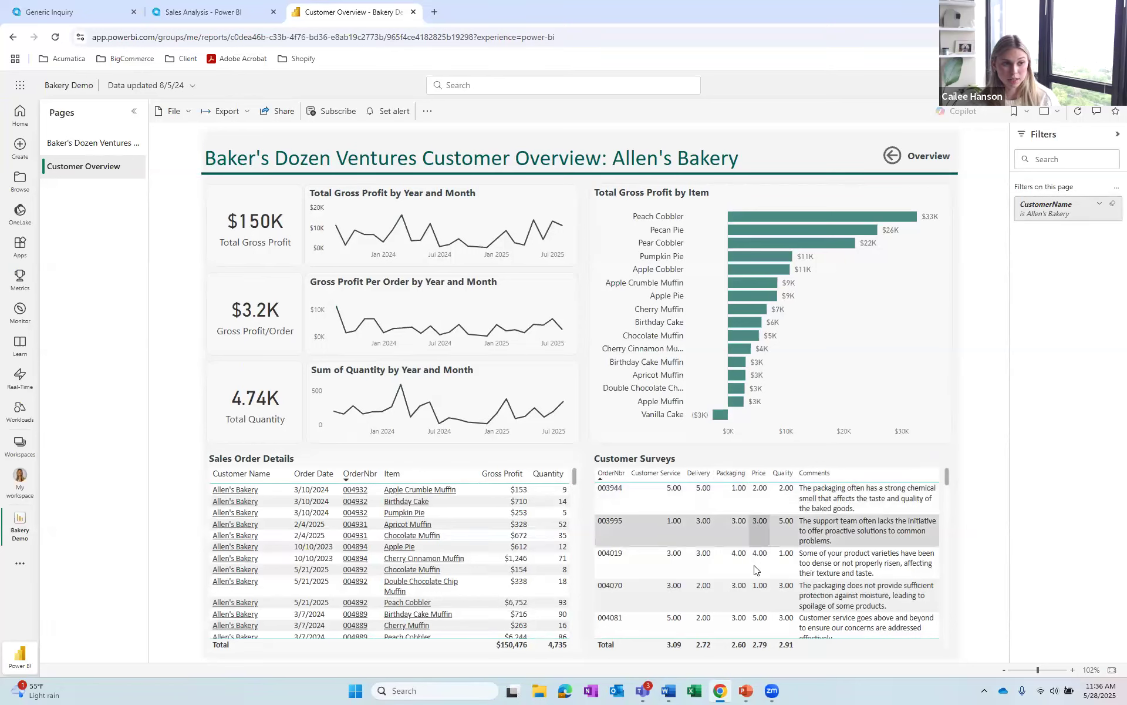
pyautogui.click(753, 221)
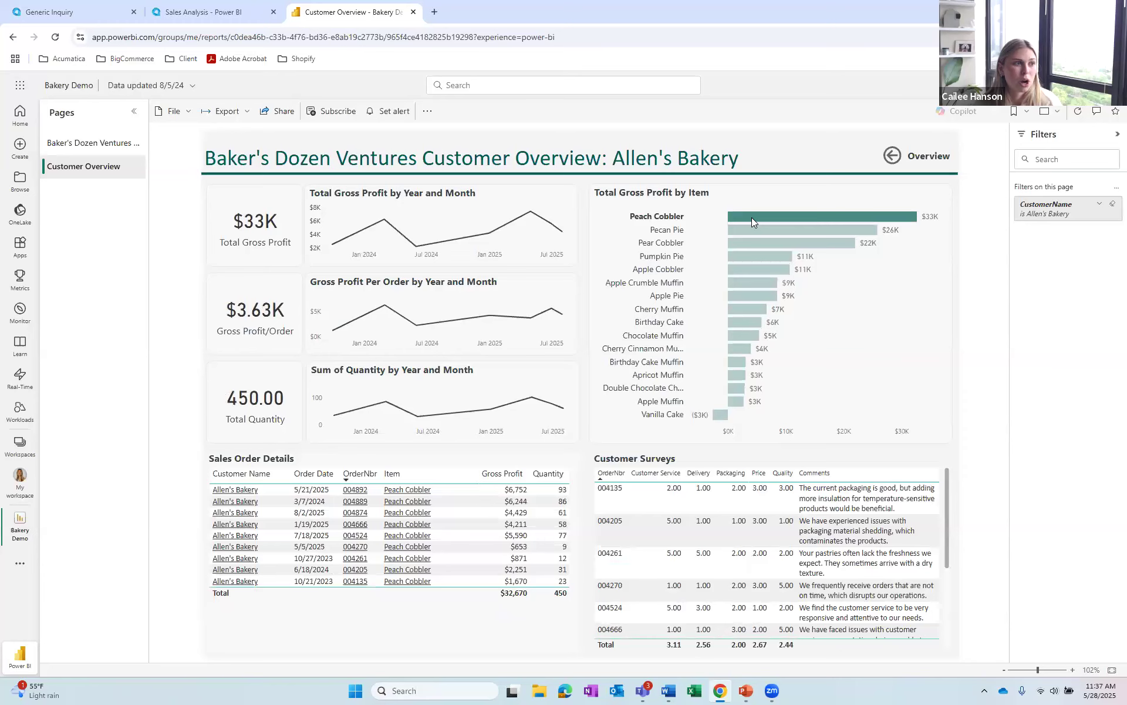
pyautogui.click(101, 143)
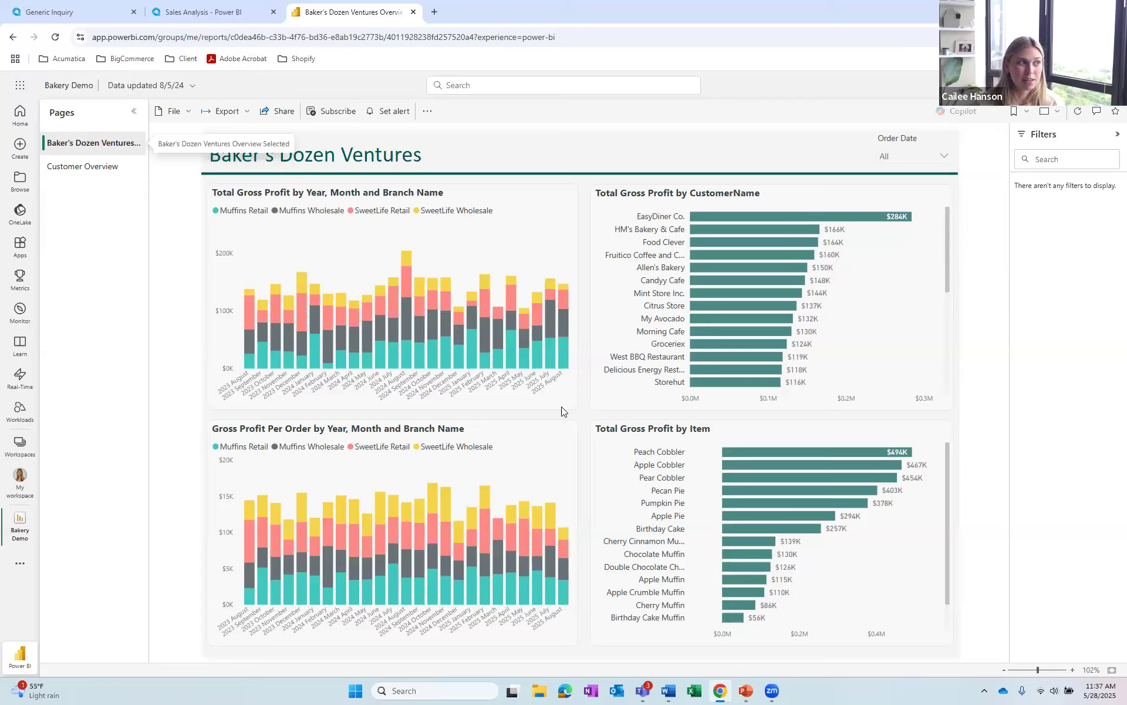
# Copy the Bakery Demo report's secure embed link for a website or portal.
pyautogui.click(173, 111)
pyautogui.moveTo(224, 198)
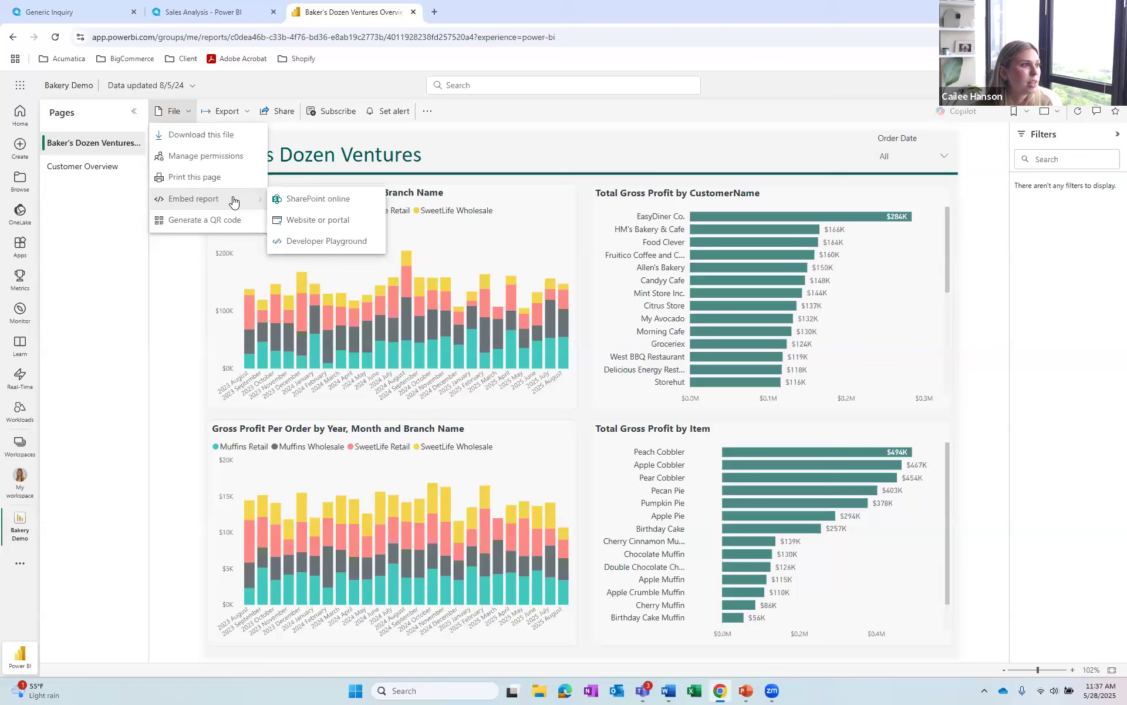
pyautogui.click(315, 221)
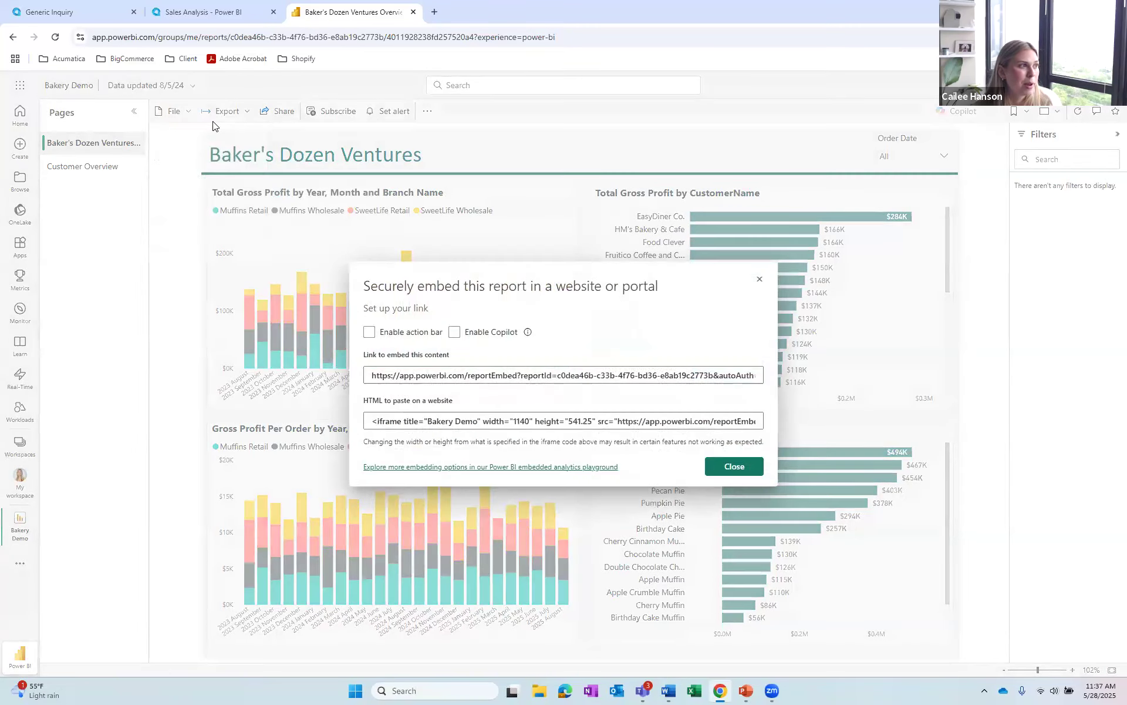
pyautogui.click(480, 374)
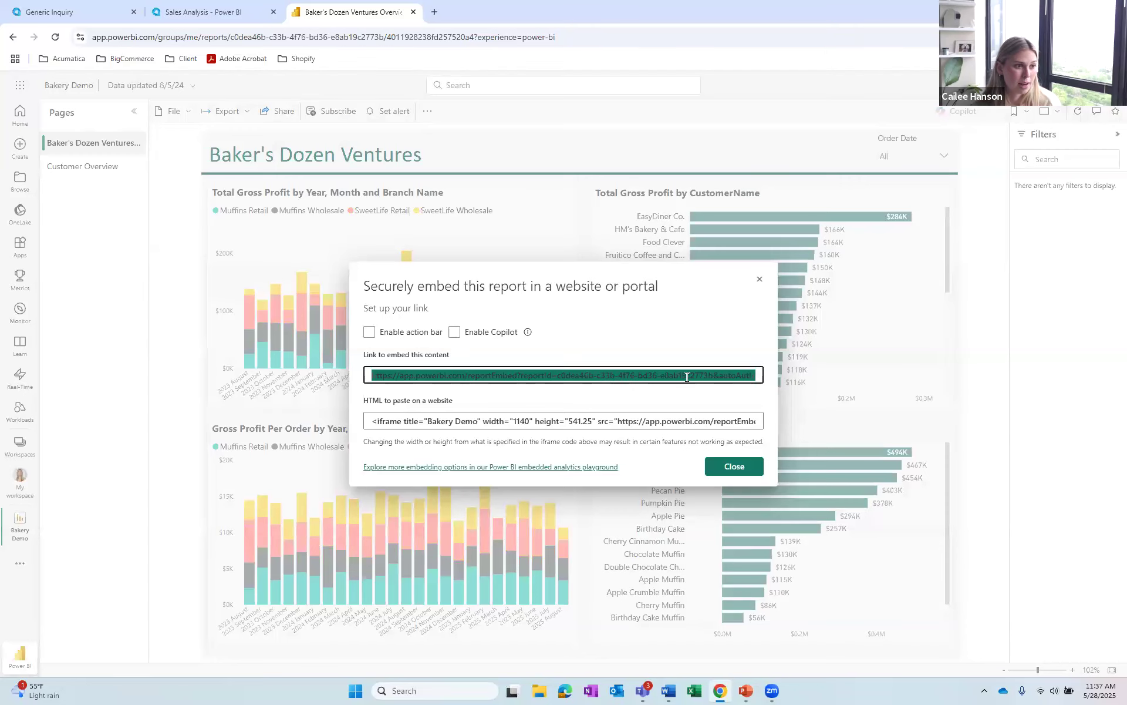
pyautogui.click(734, 467)
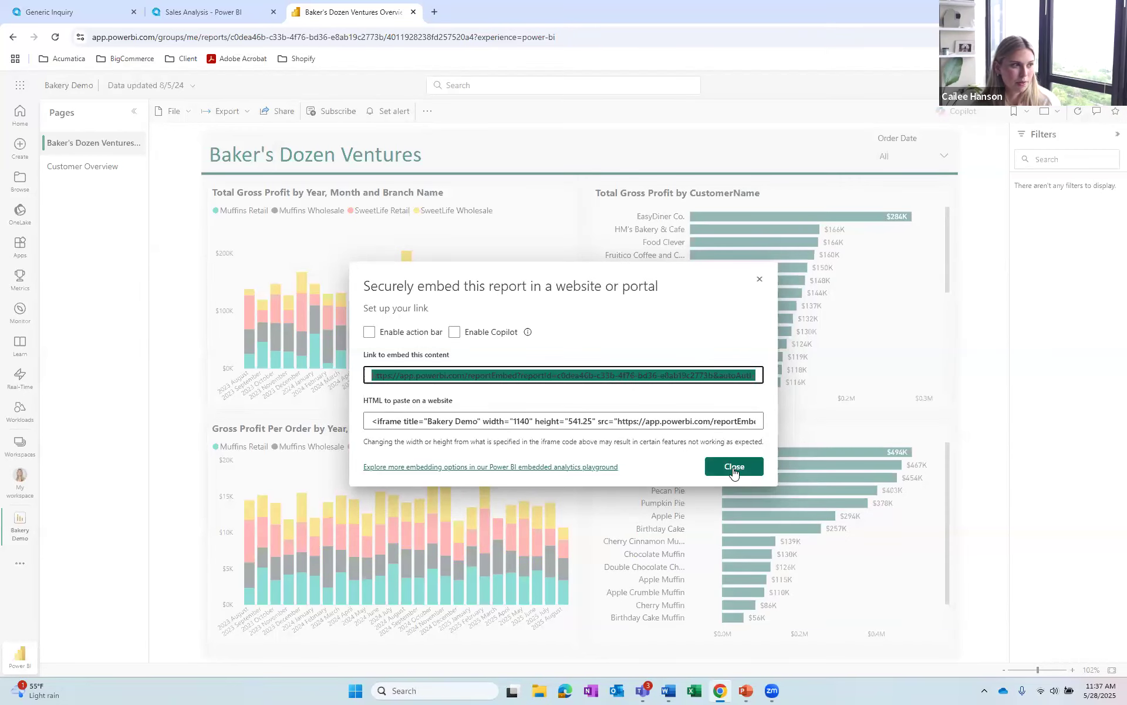
# Switch back to the Sales Analysis - Power BI dashboard in Acumatica and start adding an Embedded Page widget.
pyautogui.click(203, 11)
pyautogui.click(374, 163)
pyautogui.click(604, 345)
pyautogui.click(773, 521)
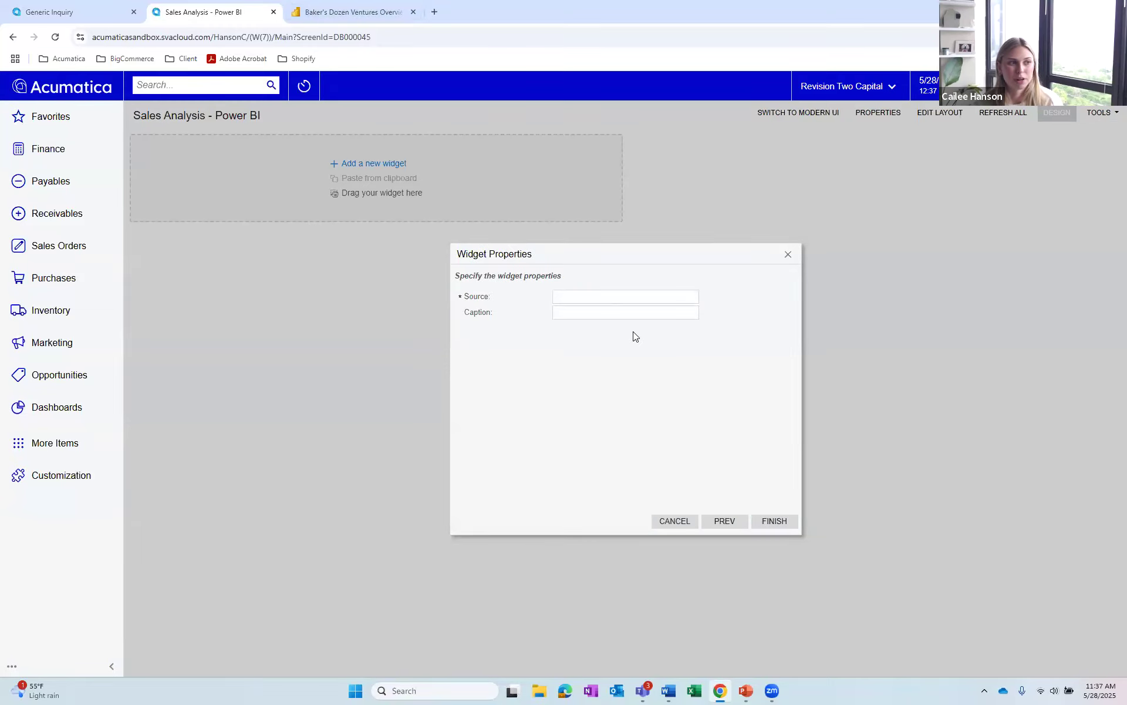
# Complete the embedded widget with the copied Power BI link as source and the caption "Sales Analysis", and enlarge it to fill the dashboard.
pyautogui.click(610, 298)
pyautogui.hotkey('ctrl', 'v')
pyautogui.press('Tab')
pyautogui.write('Sales')
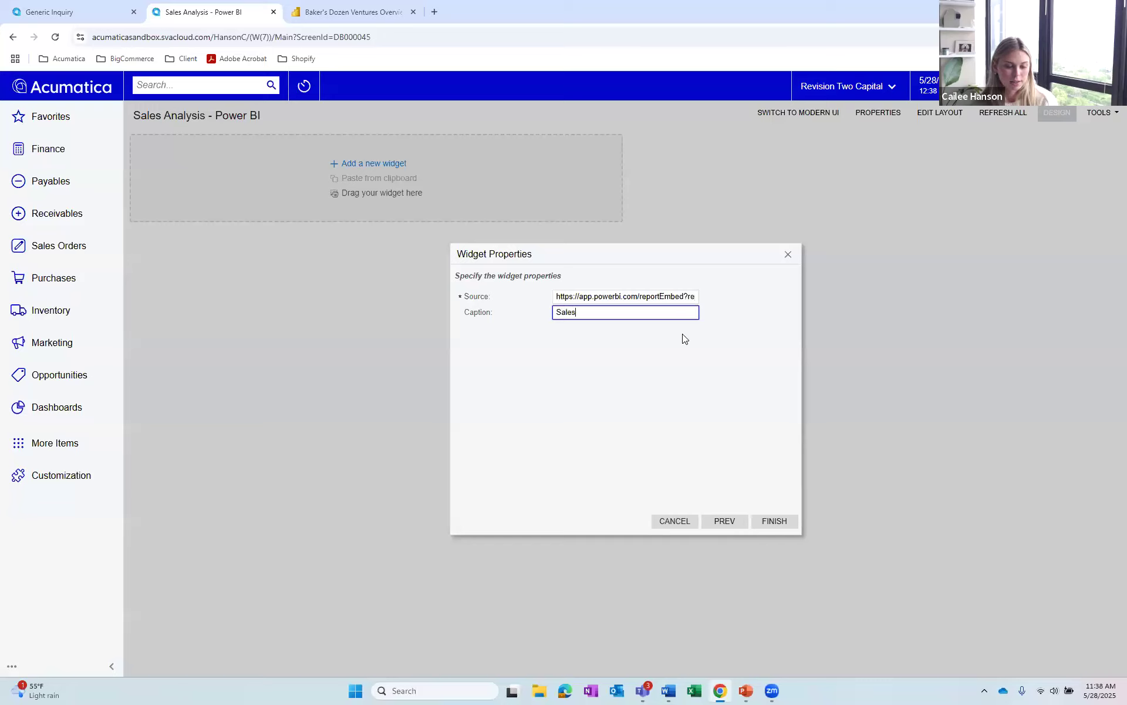
pyautogui.write(' Analysis')
pyautogui.click(775, 521)
pyautogui.moveTo(621, 220); pyautogui.dragTo(1041, 659)
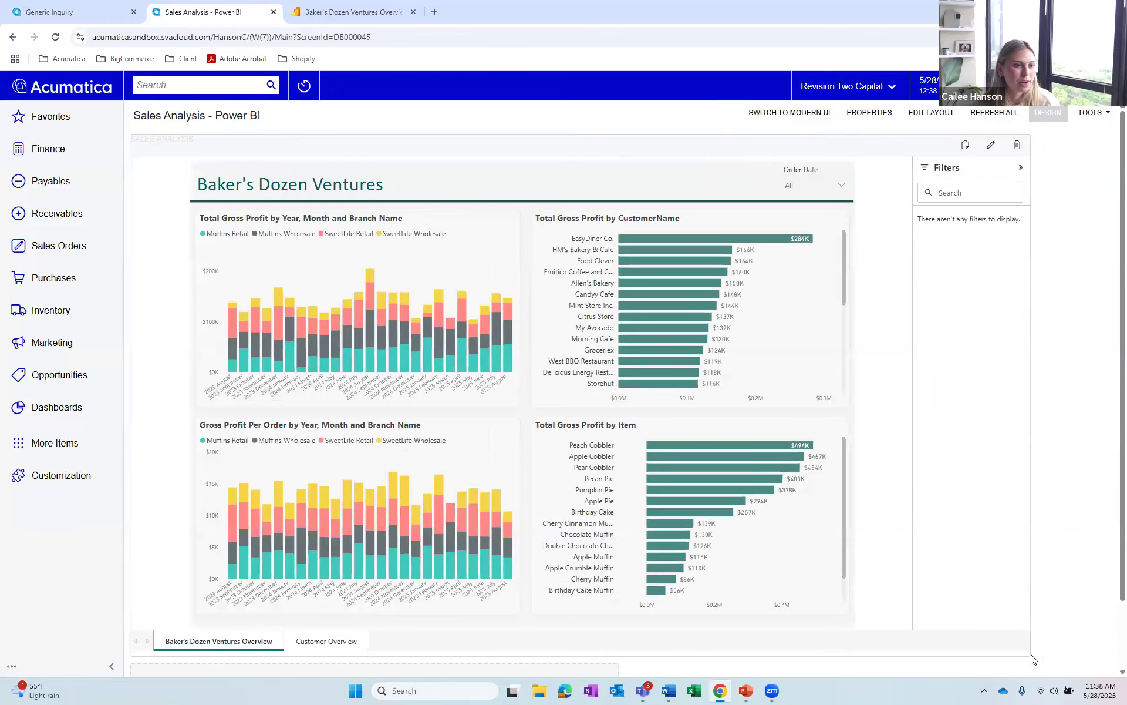
# Look through the Customer Overview page and its customer surveys in the embedded Power BI report.
pyautogui.click(325, 640)
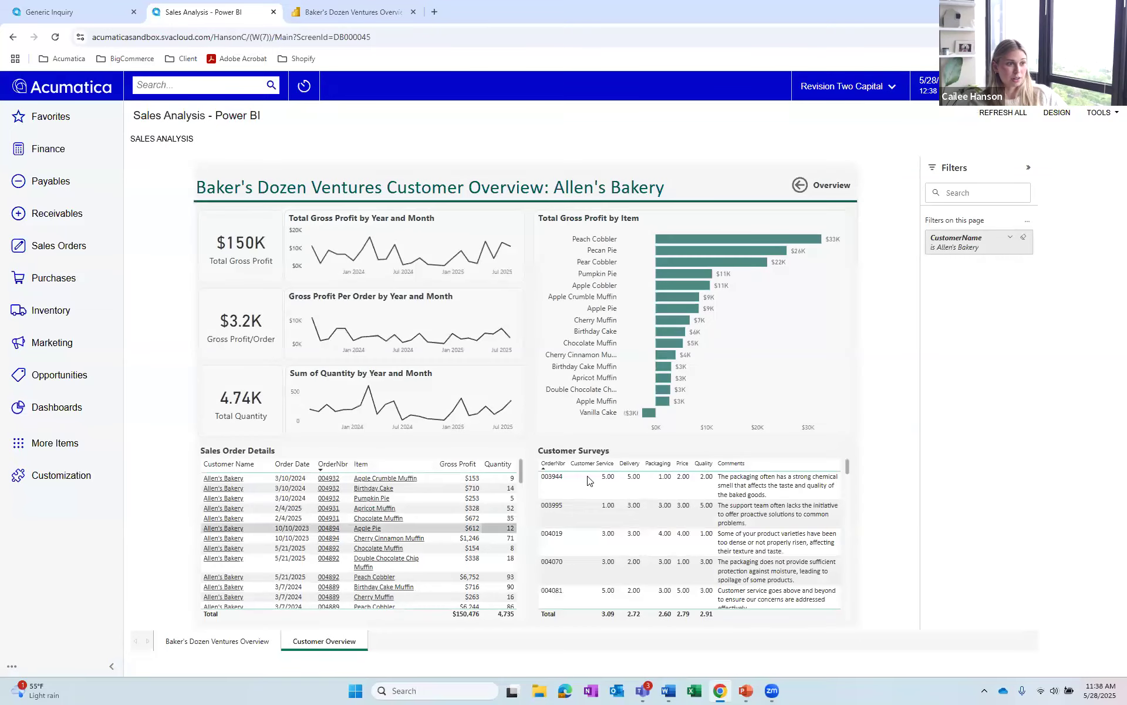
pyautogui.scroll(-3, 604, 479)
pyautogui.scroll(5, 614, 499)
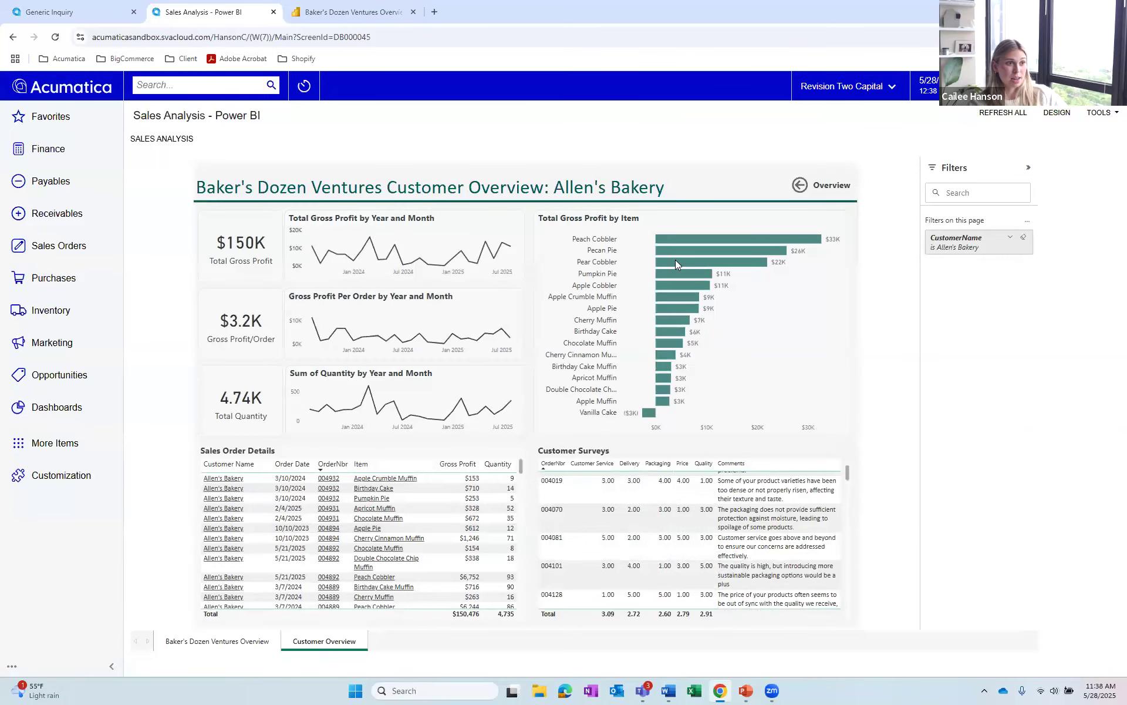
# Return to the embedded report's overview page and cross-filter its charts by HM's Bakery & Cafe, My Avocado and EasyDiner Co.
pyautogui.click(800, 185)
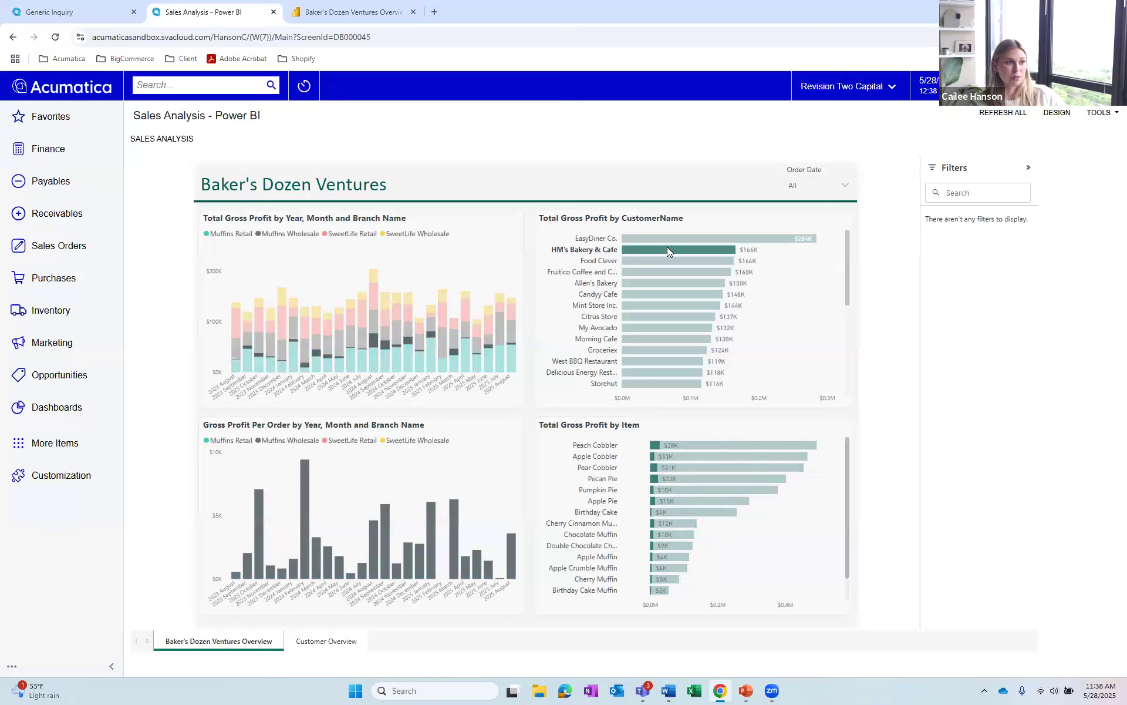
pyautogui.click(645, 327)
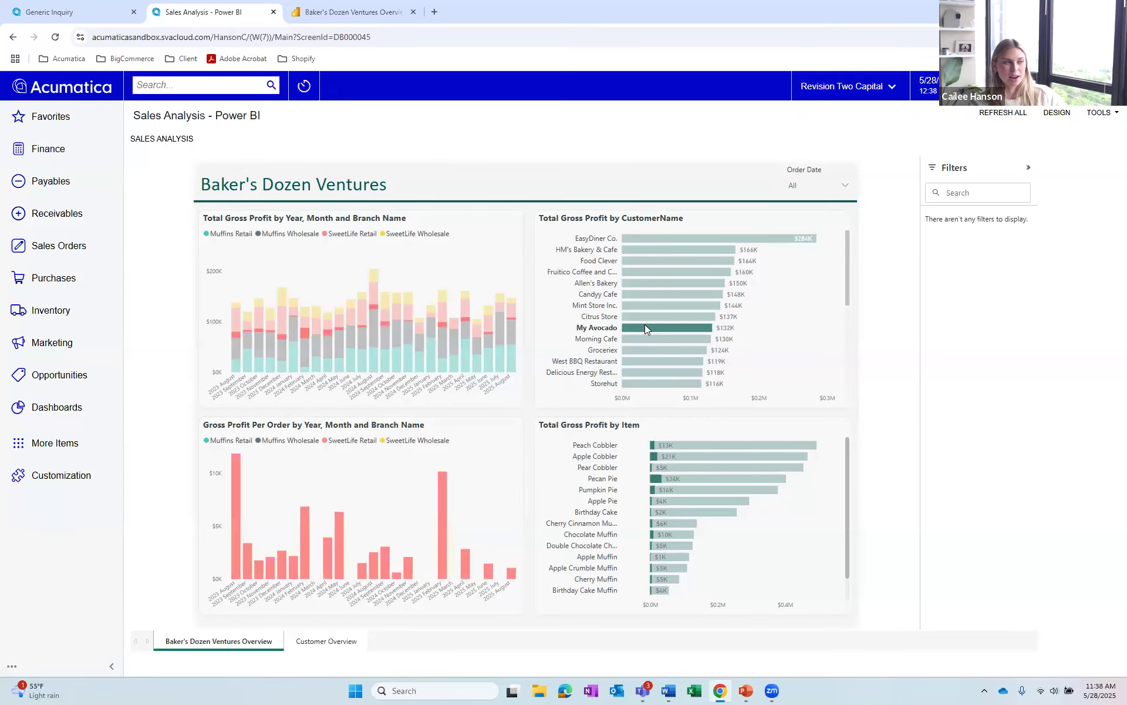
pyautogui.click(658, 237)
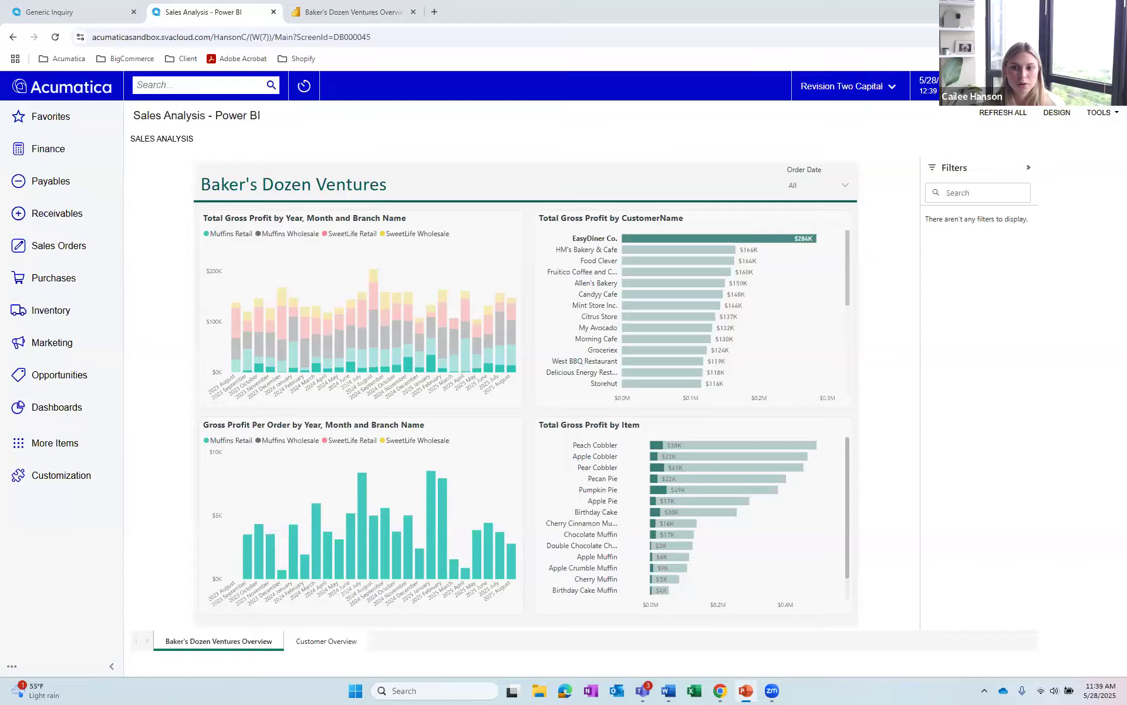
# Switch to the presentation's closing "Thank You!" slide.
pyautogui.hotkey('alt', 'Tab')
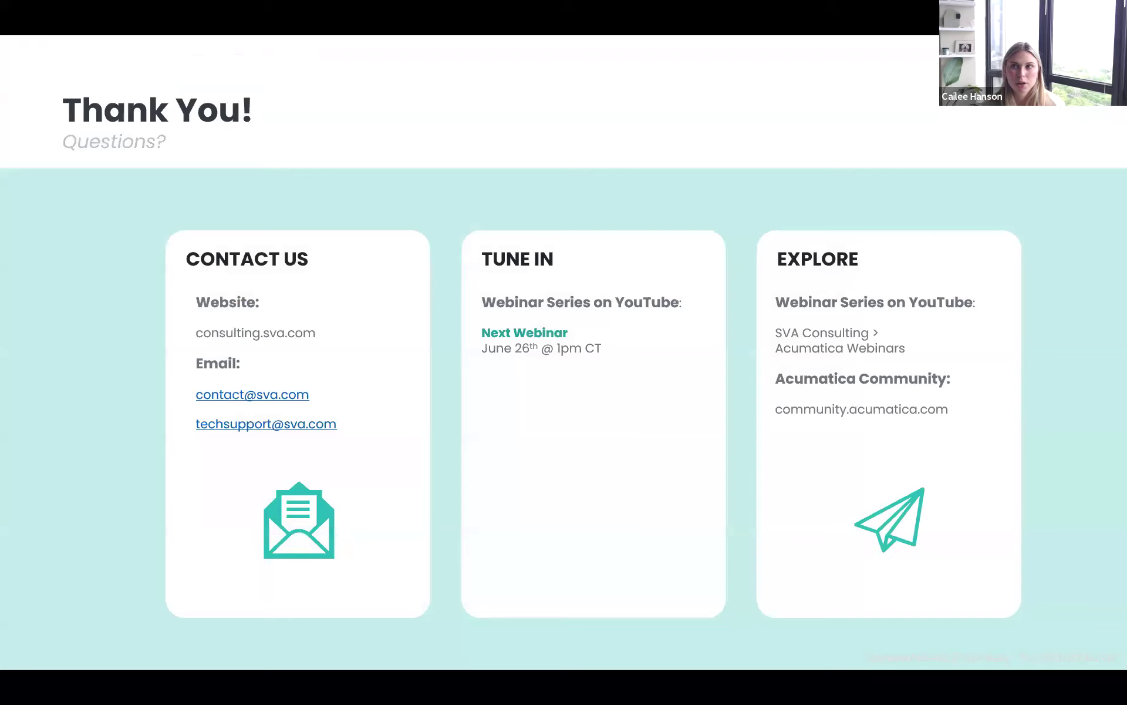